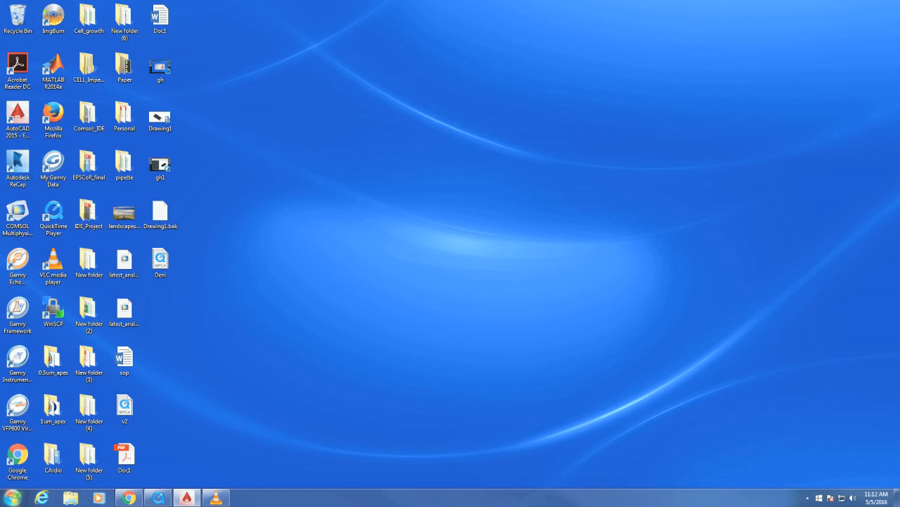
- Launch AutoCAD 2015 and start a new blank drawing
left_click(13, 497)
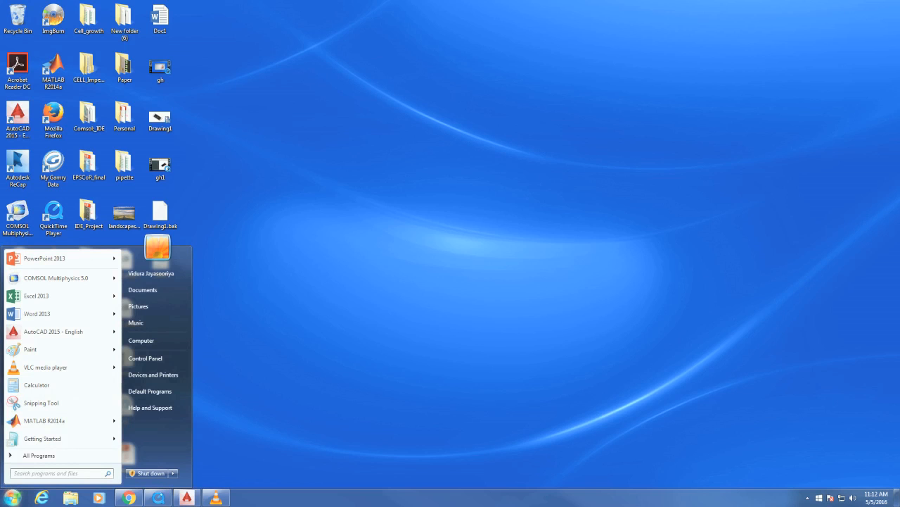
type("auto")
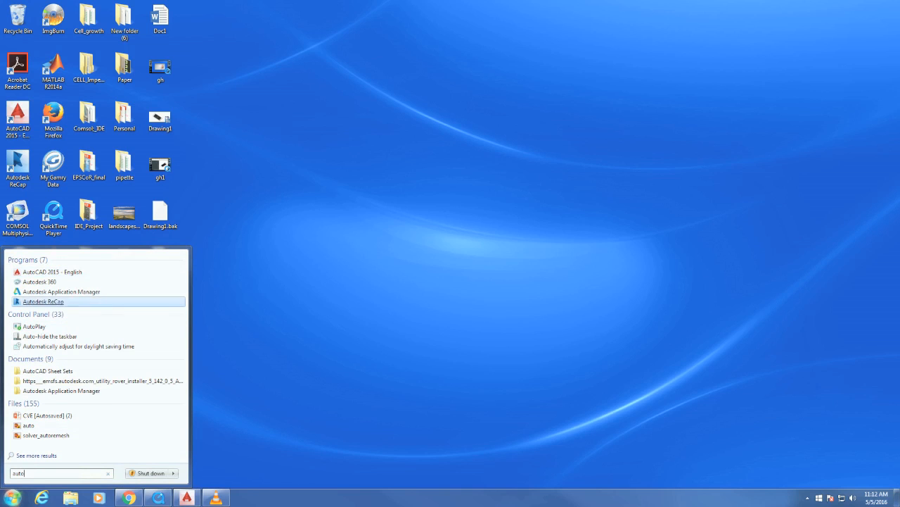
key("Return")
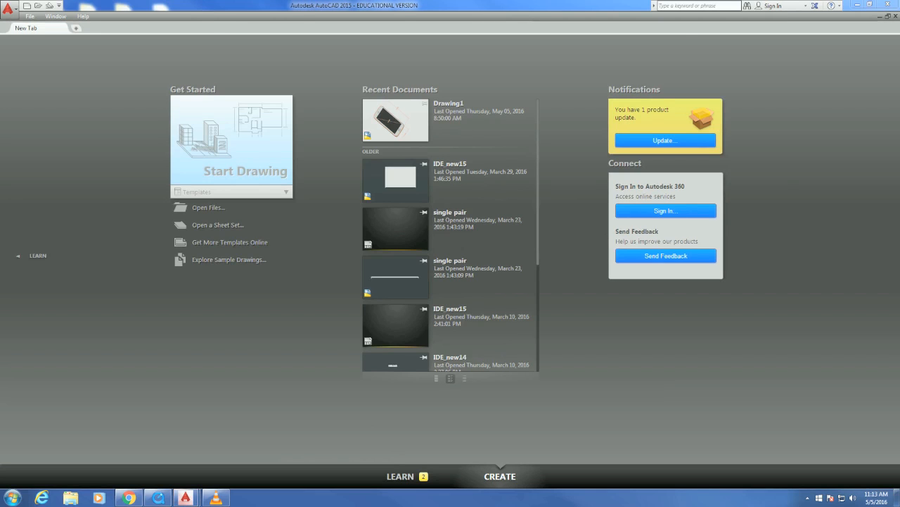
left_click(231, 146)
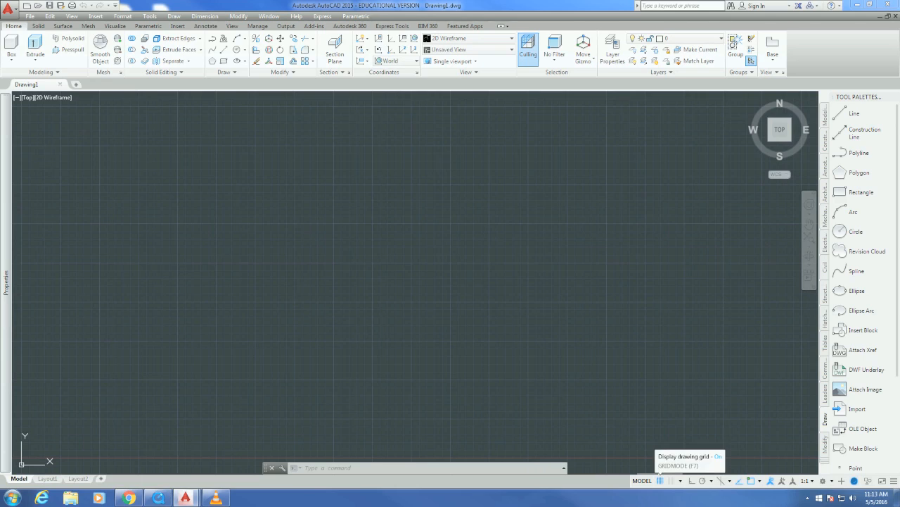
- Toggle the drawing grid off and back on, and turn on snap mode
left_click(660, 480)
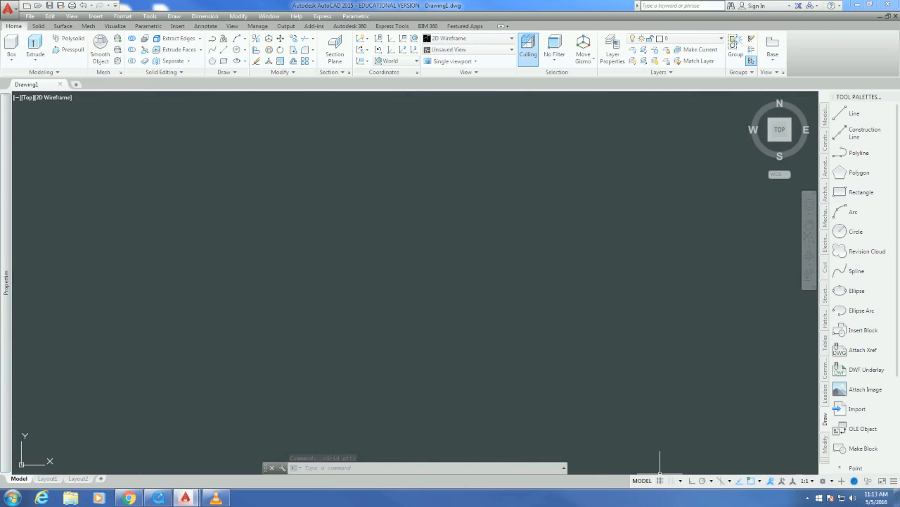
left_click(660, 480)
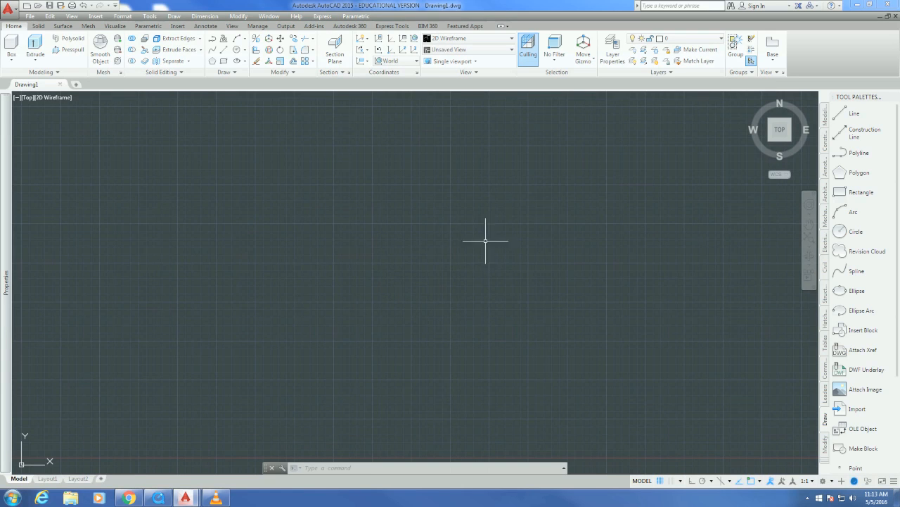
left_click(671, 480)
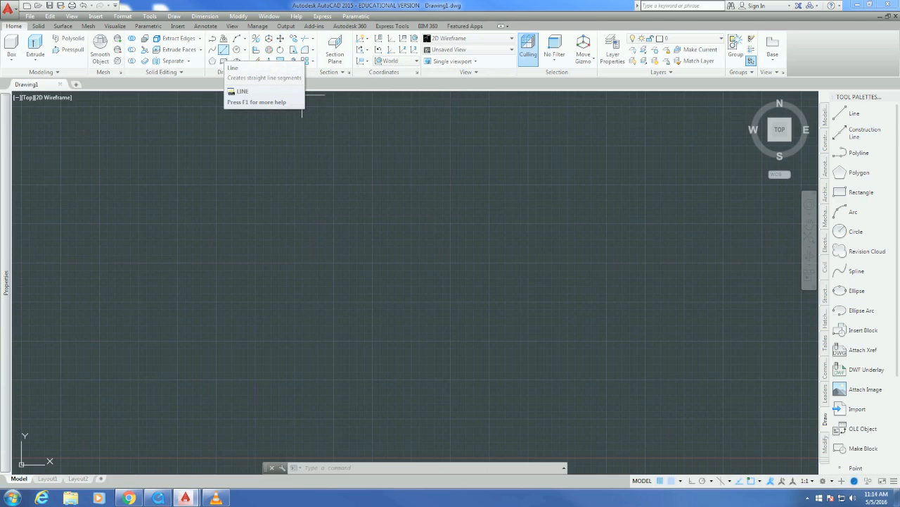
- Draw a closed upright rectangle from line segments, 7.3 units high and 3.07 units wide, turning Ortho on for the remaining sides
left_click(223, 49)
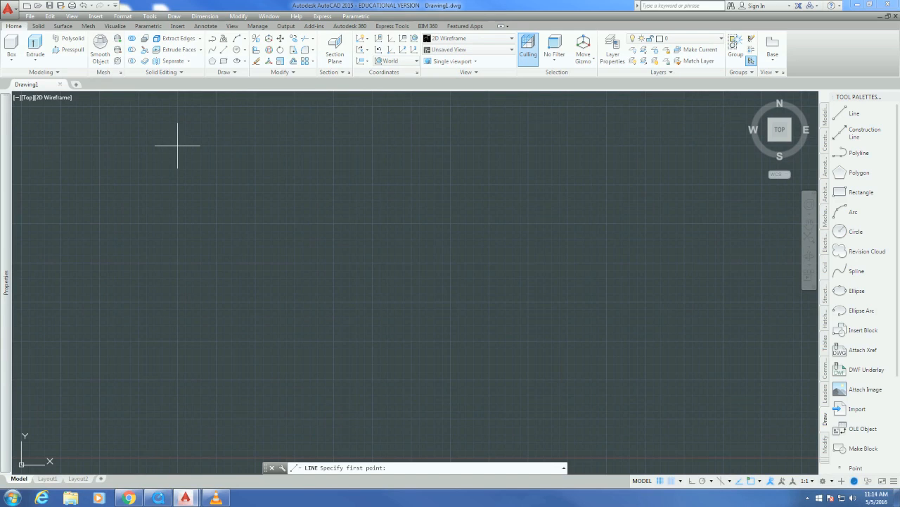
left_click(177, 145)
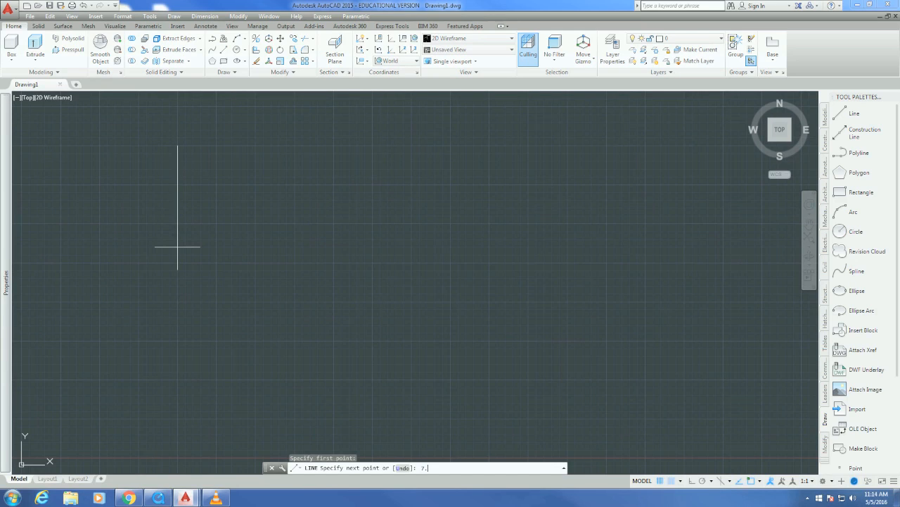
key("Return")
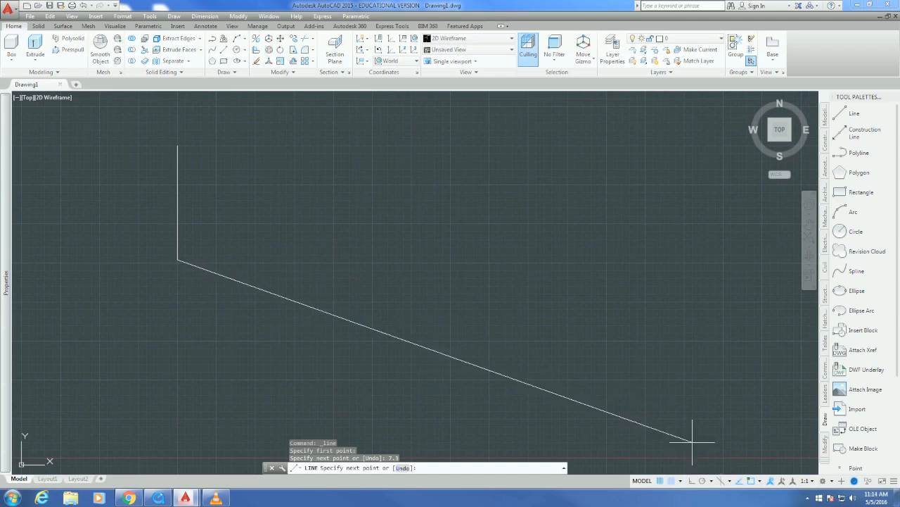
key("F8")
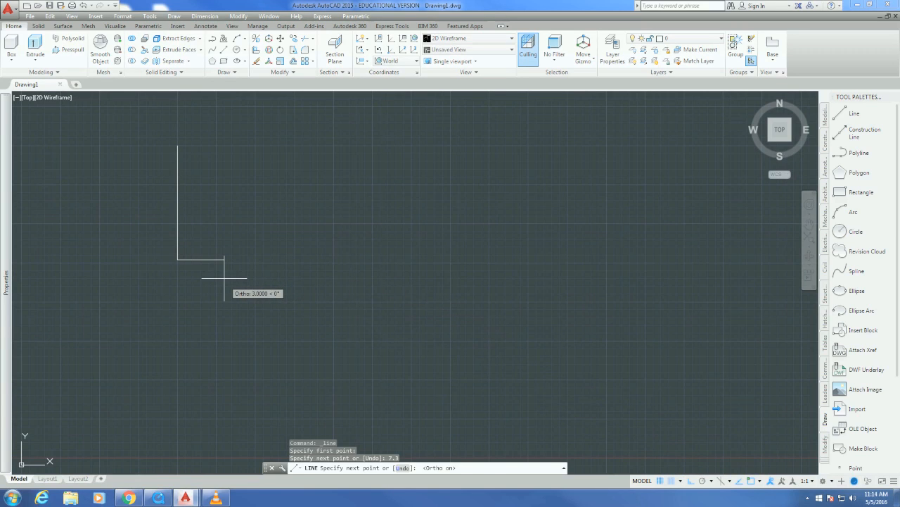
type("3.07")
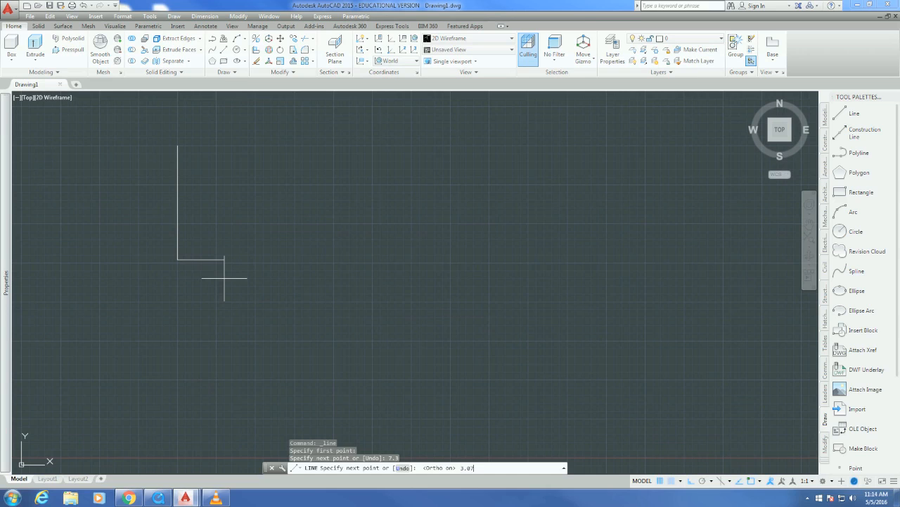
key("Return")
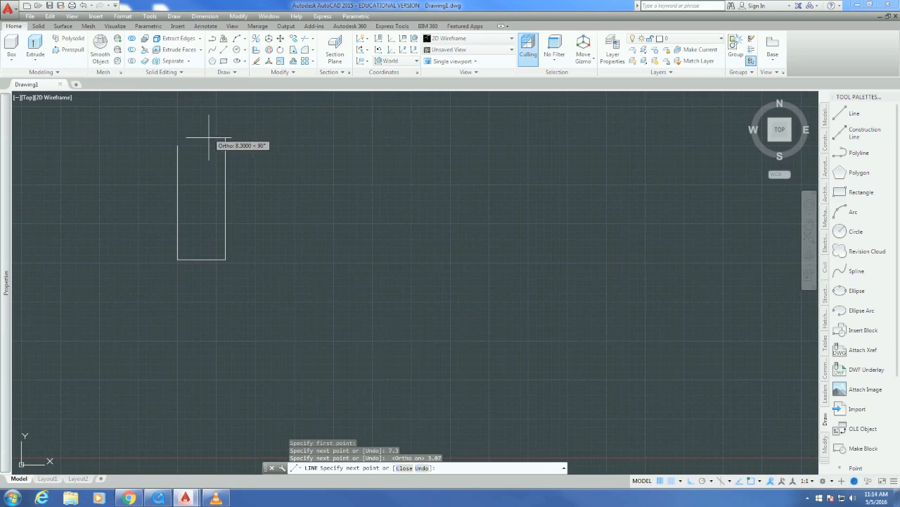
type("7")
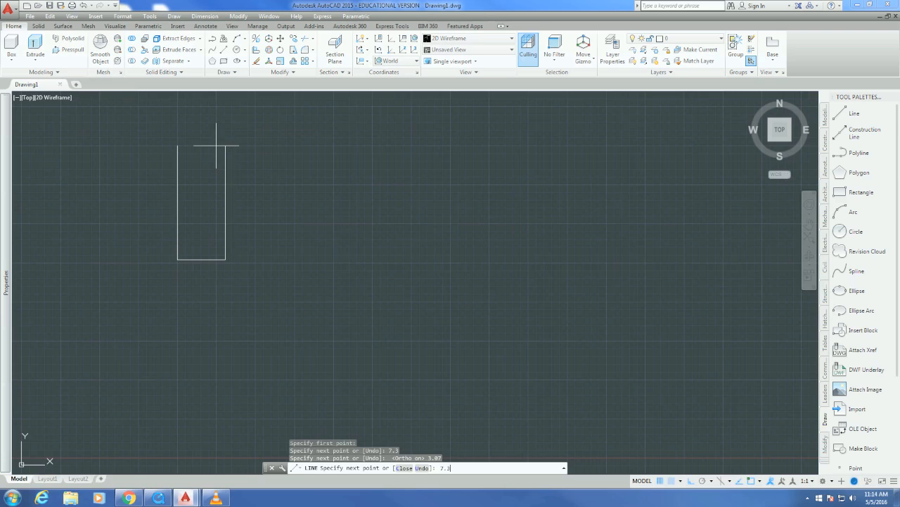
type(".3")
key("Return")
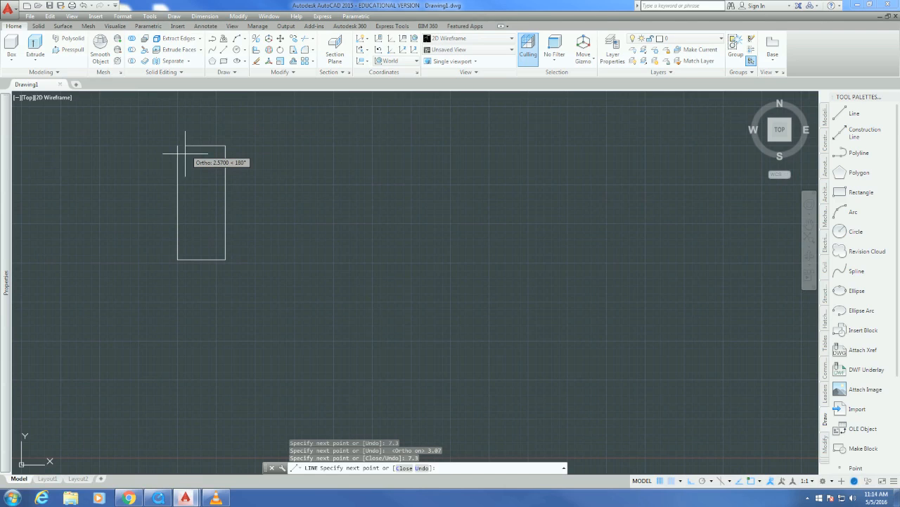
type("close")
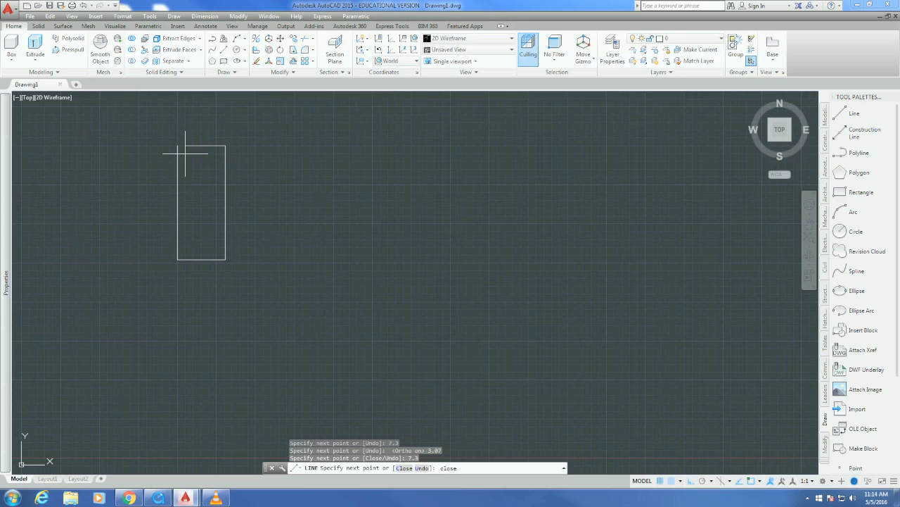
key("Return")
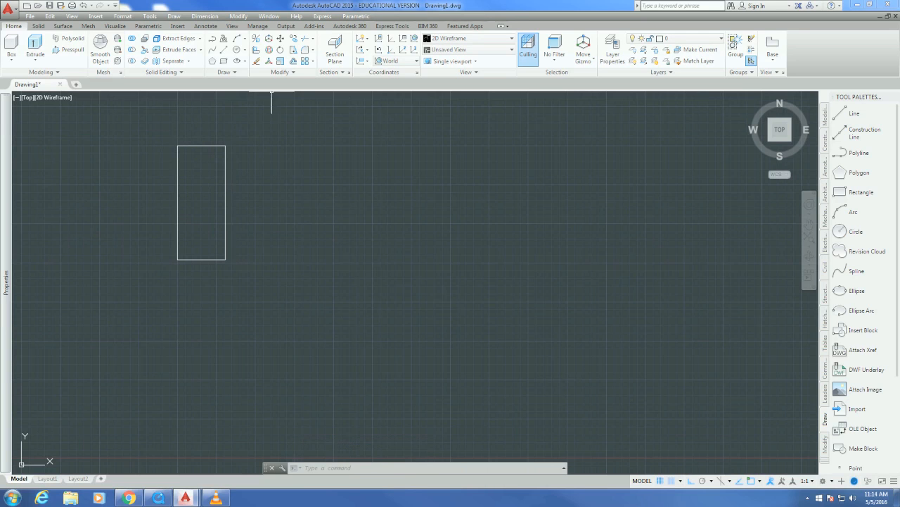
- Fillet the upper-left corner of the rectangle with a radius of 0.5
scroll(167, 159, "up", 2)
scroll(168, 159, "up", 2)
left_click(304, 50)
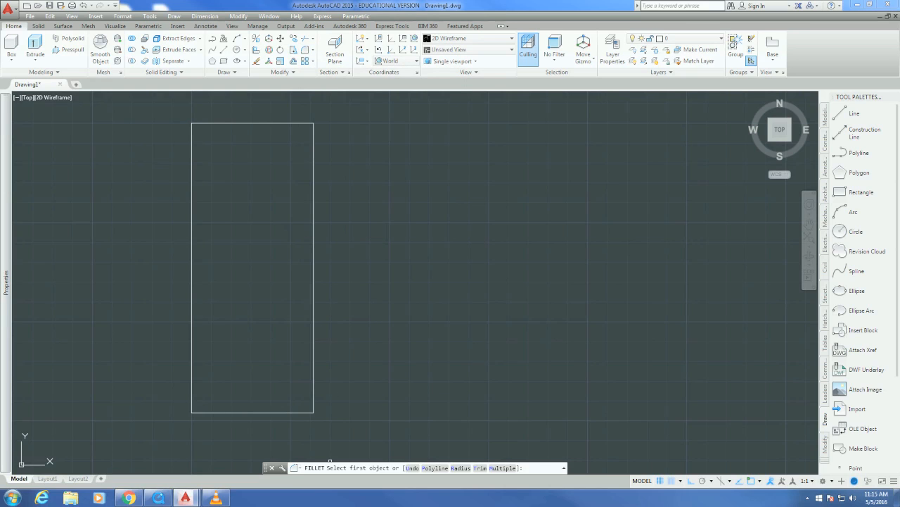
type("rai")
key("BackSpace")
key("BackSpace")
key("Return")
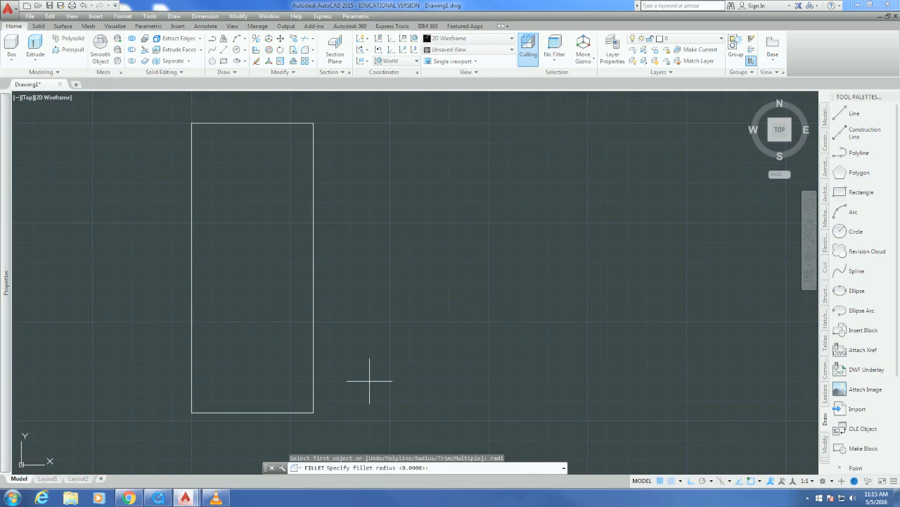
key("Return")
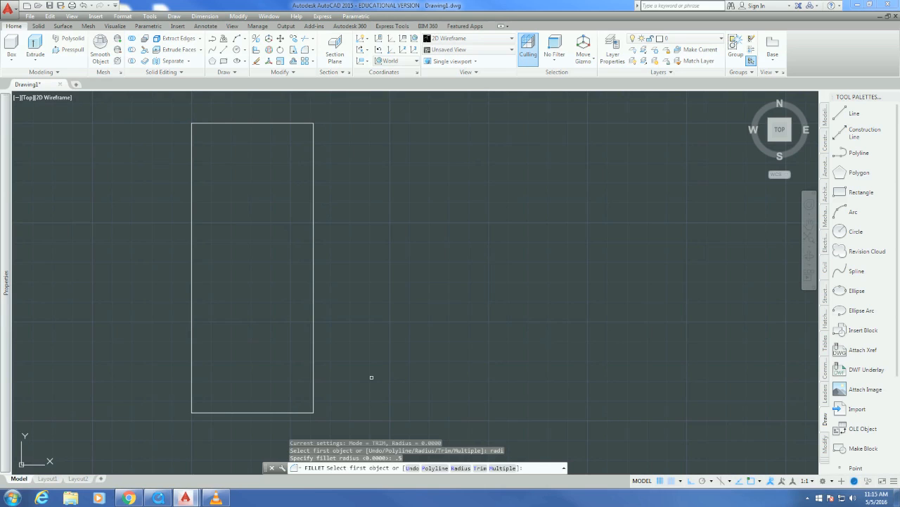
left_click(211, 123)
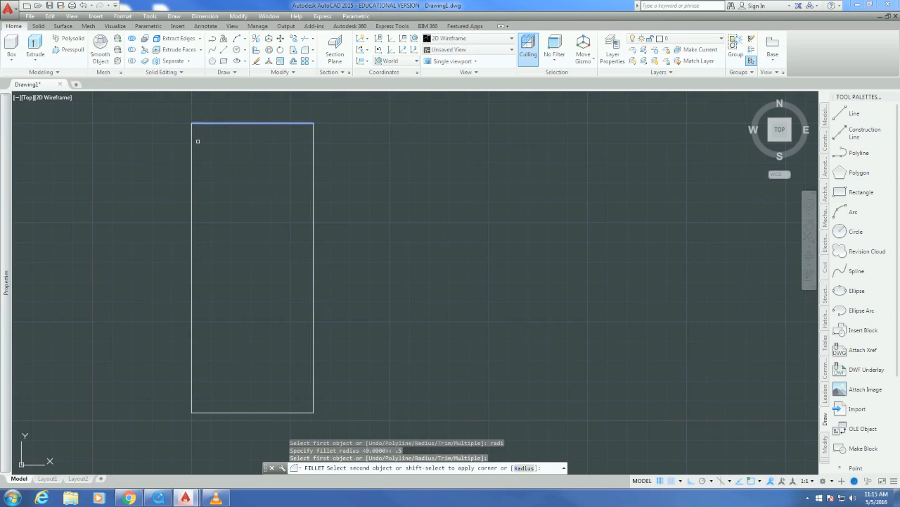
left_click(193, 145)
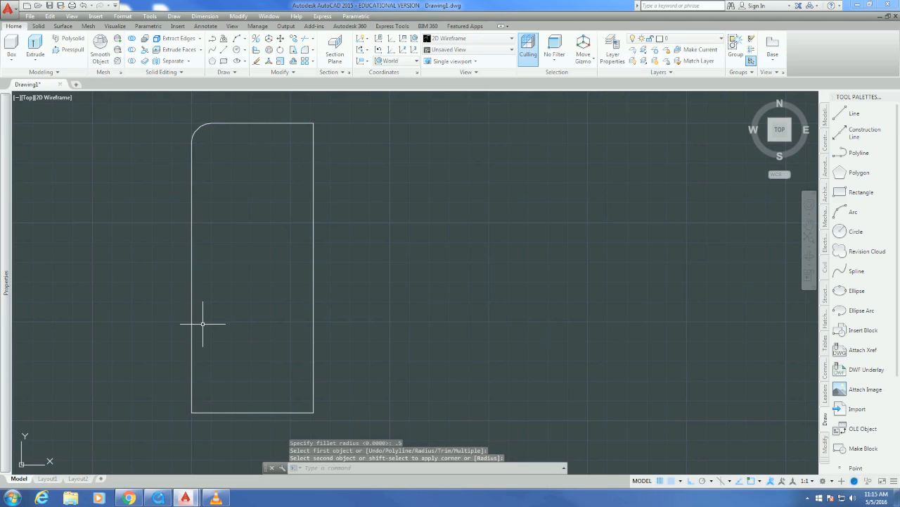
- Fillet the lower-left, lower-right and upper-right corners of the rectangle with the same 0.5 radius
key("Return")
left_click(191, 361)
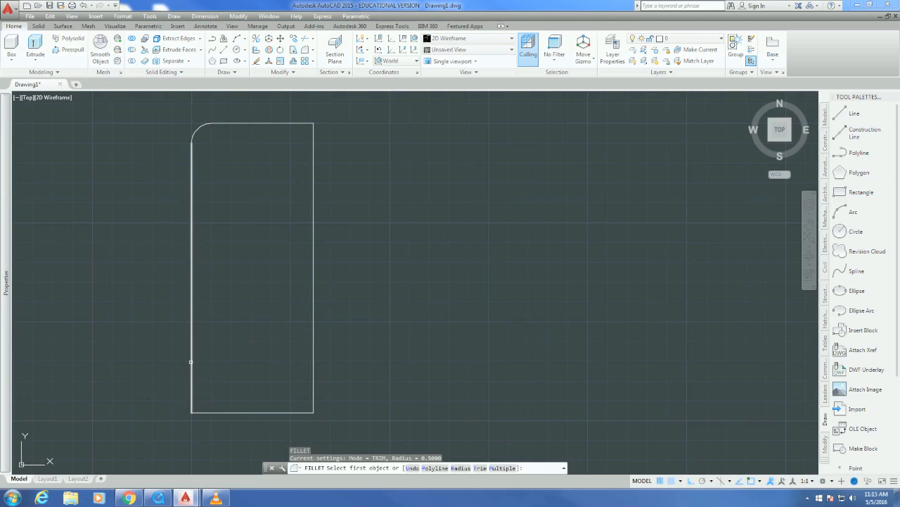
left_click(220, 413)
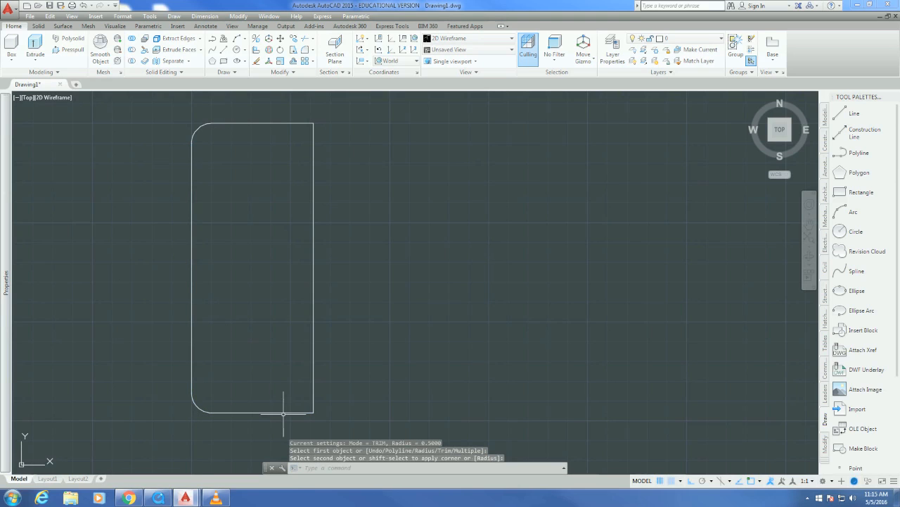
key("Return")
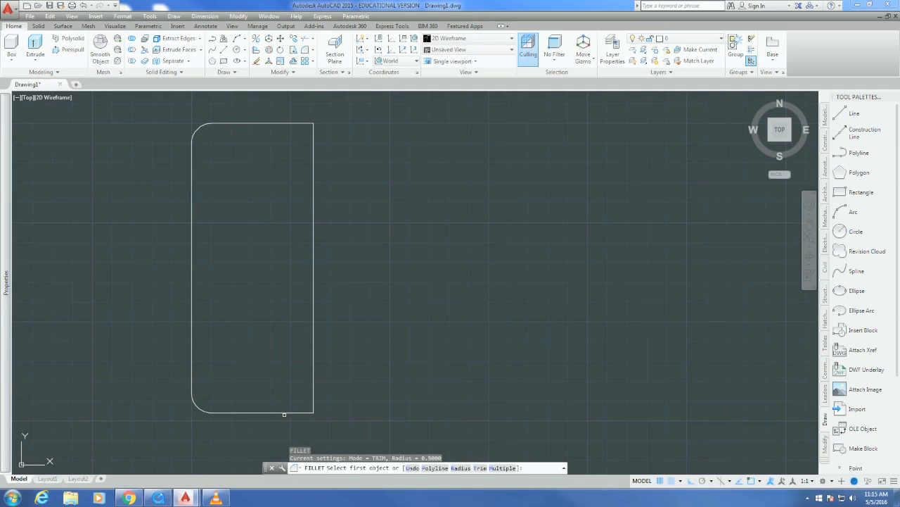
left_click(284, 415)
left_click(285, 415)
left_click(287, 412)
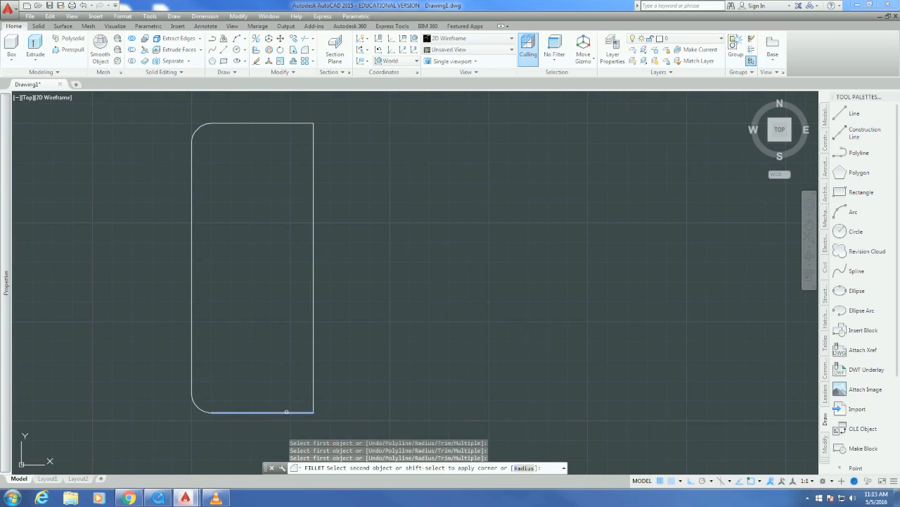
left_click(311, 375)
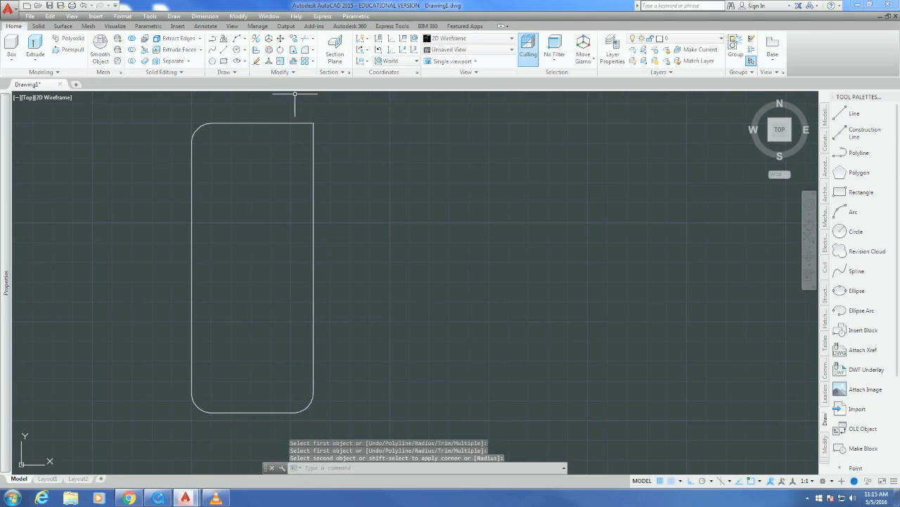
key("Return")
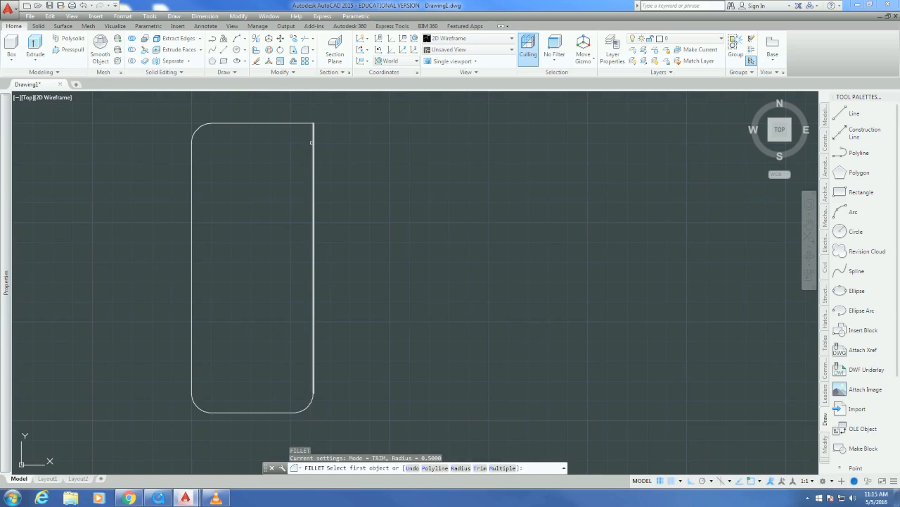
left_click(312, 142)
left_click(293, 127)
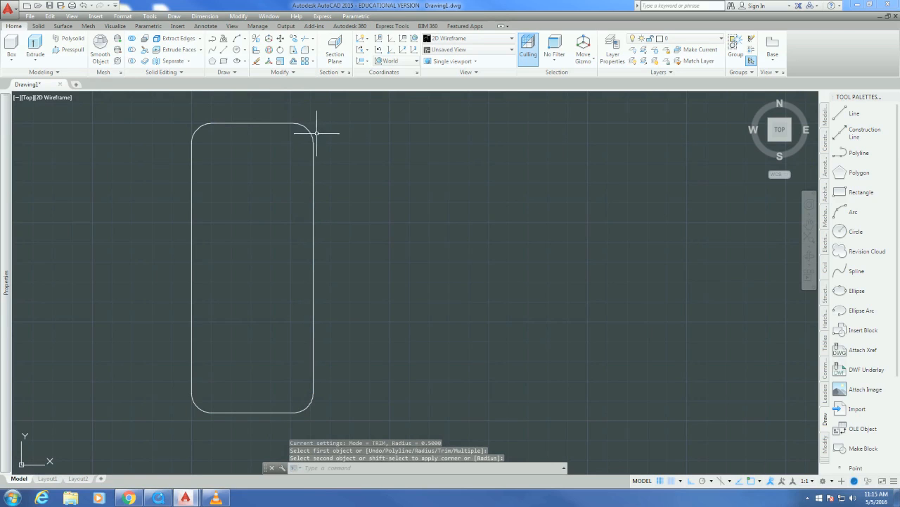
key("Escape")
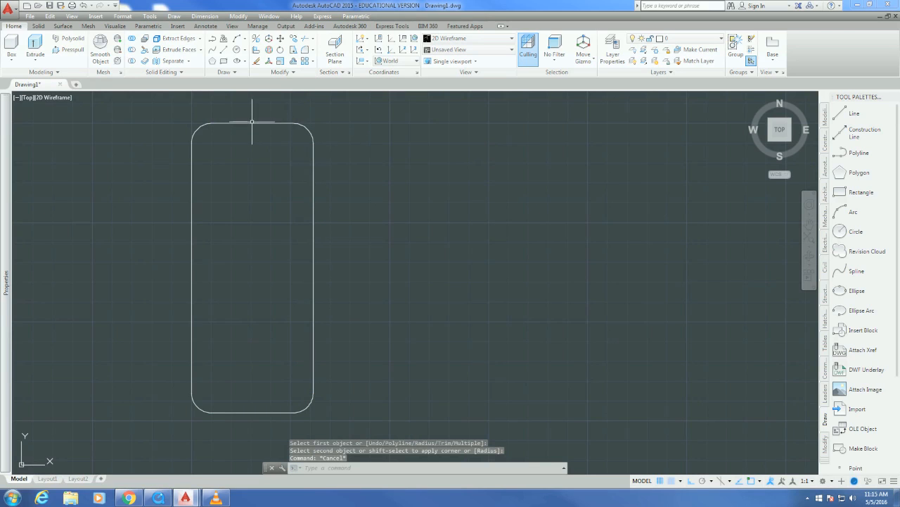
- Draw a vertical centre line from the midpoint of the outline's top edge down to just below its bottom edge
type("l")
key("Return")
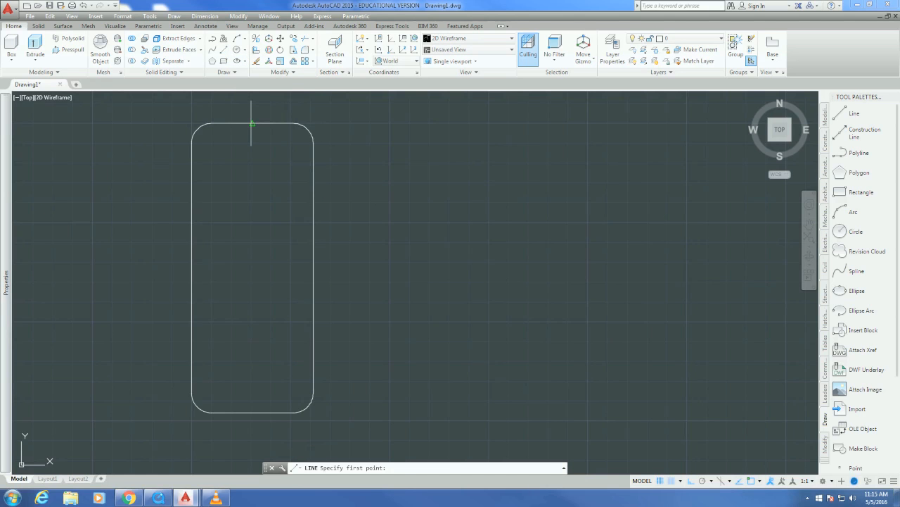
left_click(252, 124)
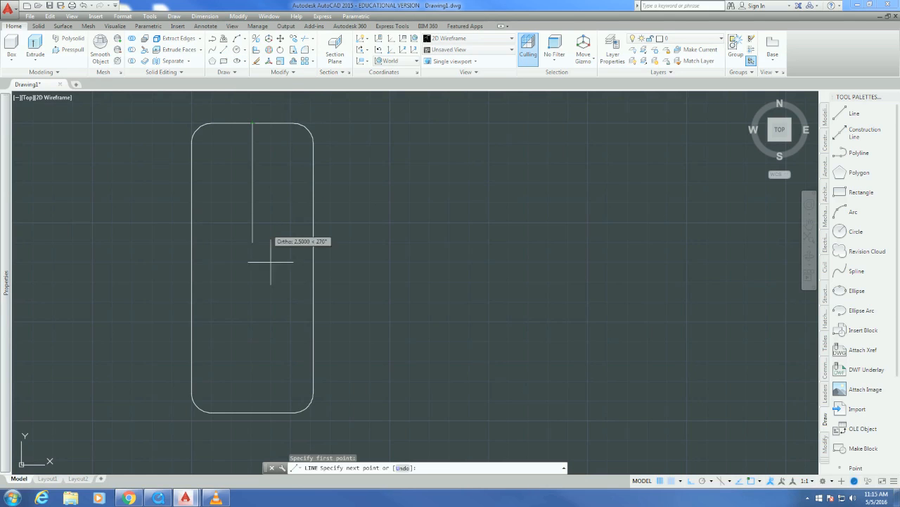
left_click(252, 420)
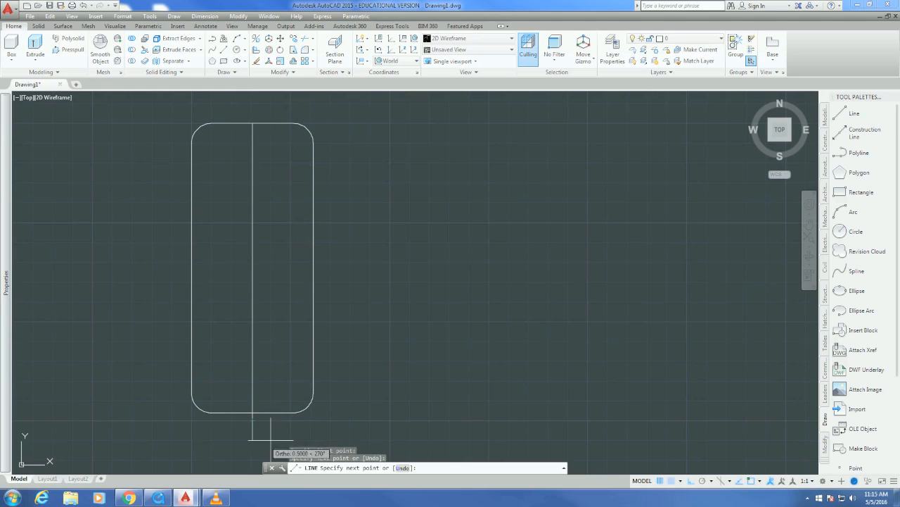
key("Escape")
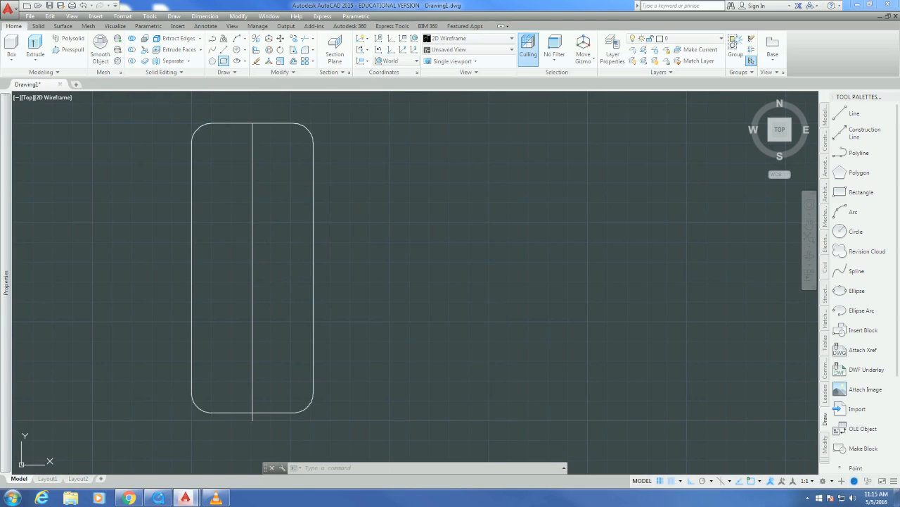
- Draw an upright rectangle 2.8 long and 5.7 wide in the empty space beside the rounded outline
left_click(223, 60)
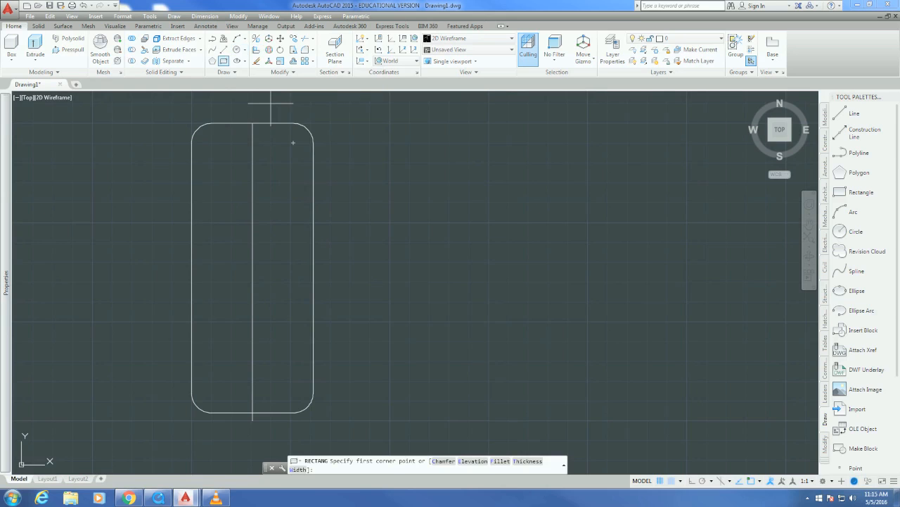
left_click(369, 143)
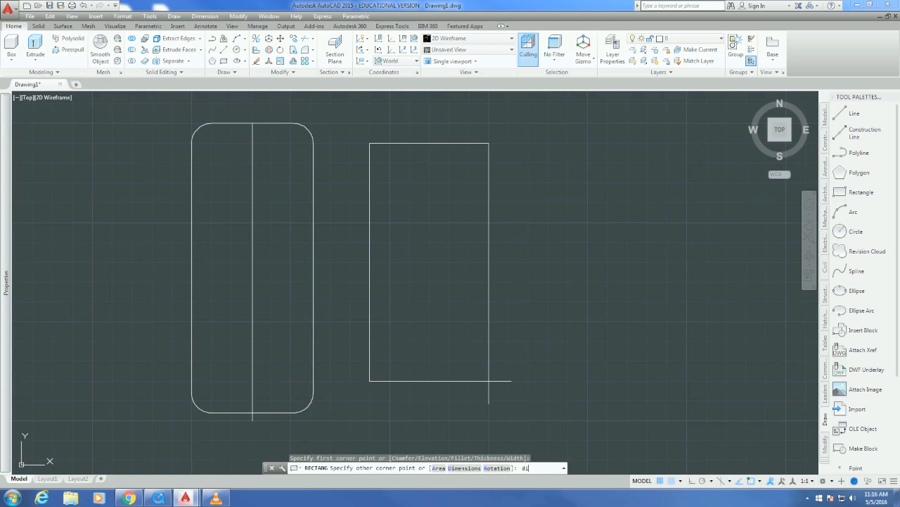
key("Return")
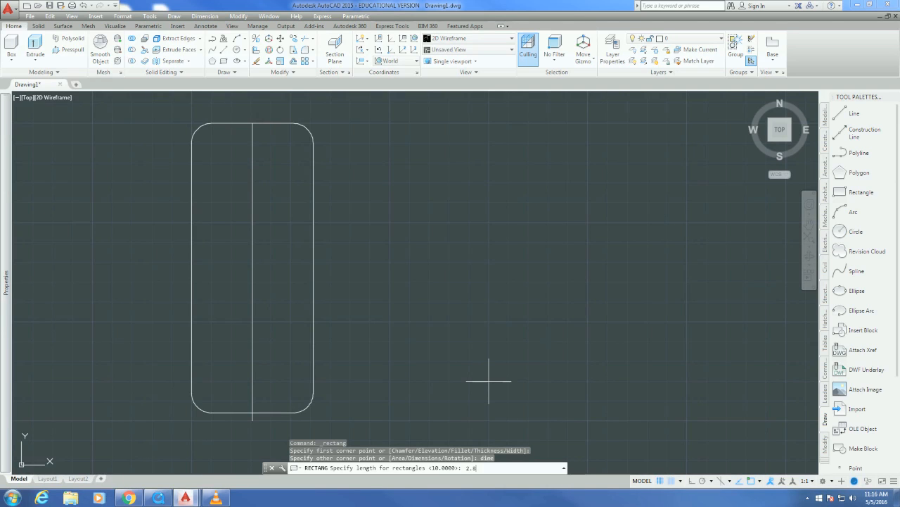
key("Return")
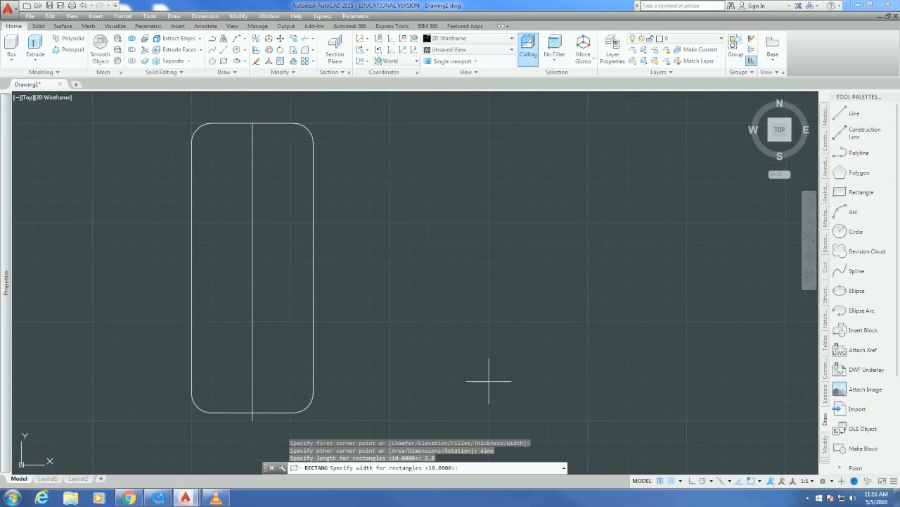
type("5.7")
key("Return")
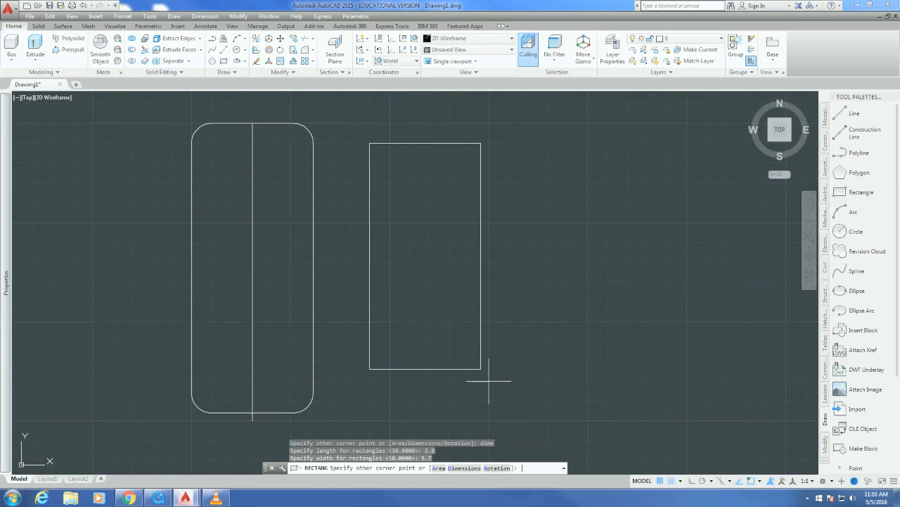
left_click(475, 322)
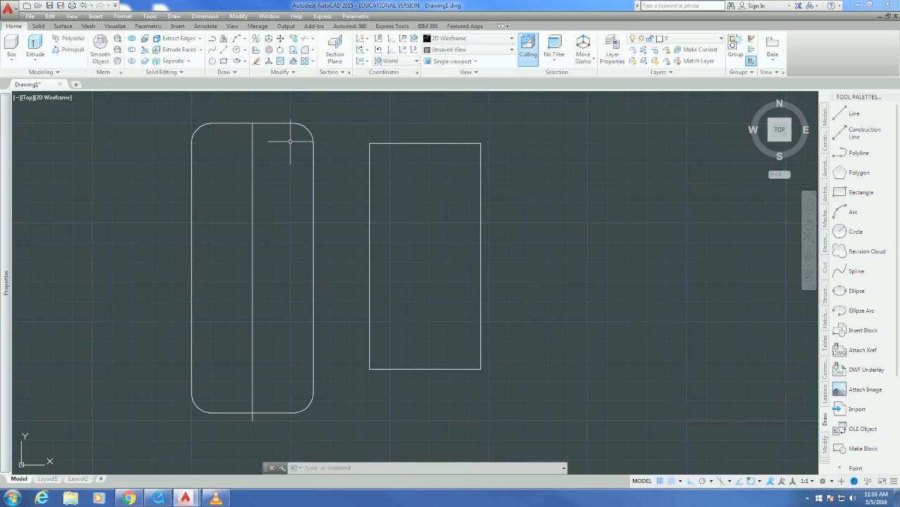
- Move the 2.8 by 5.7 rectangle by its top edge's midpoint onto the upper end of the centre line
type("mo")
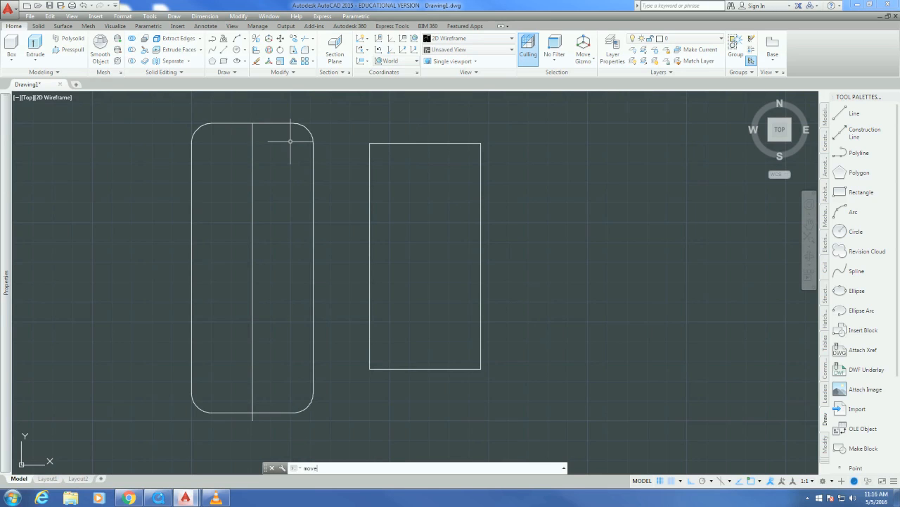
type("ve")
key("Return")
left_click(509, 294)
left_click(423, 208)
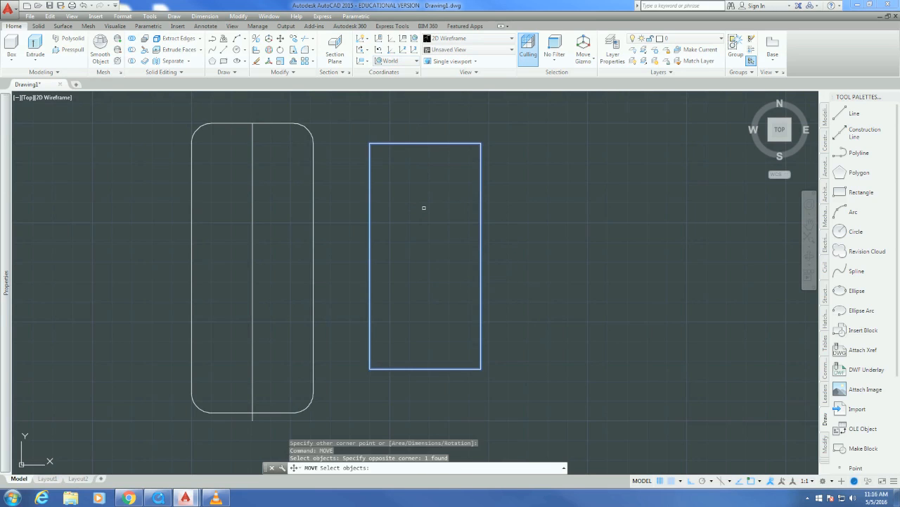
key("Return")
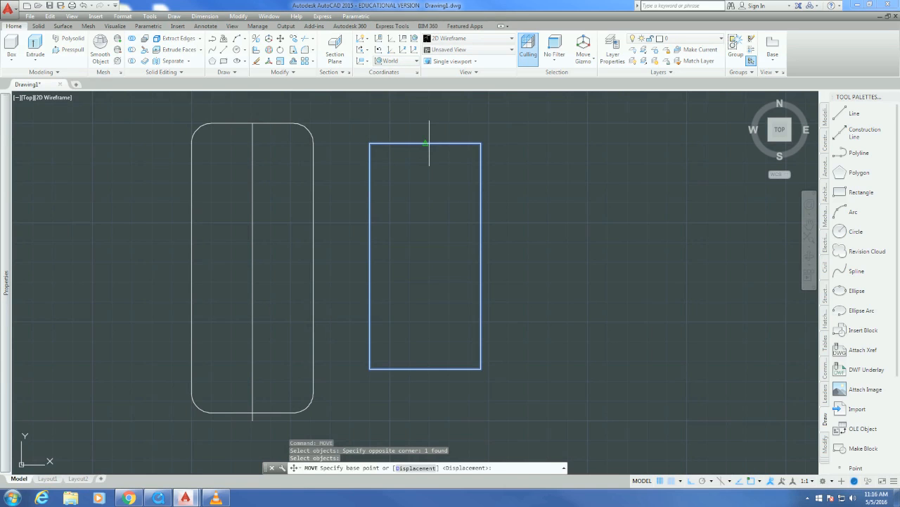
left_click(425, 144)
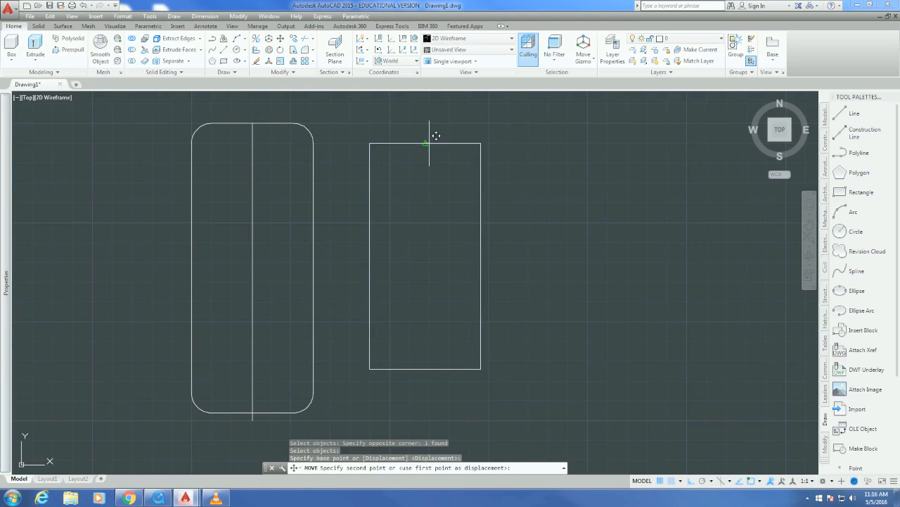
left_click(253, 116)
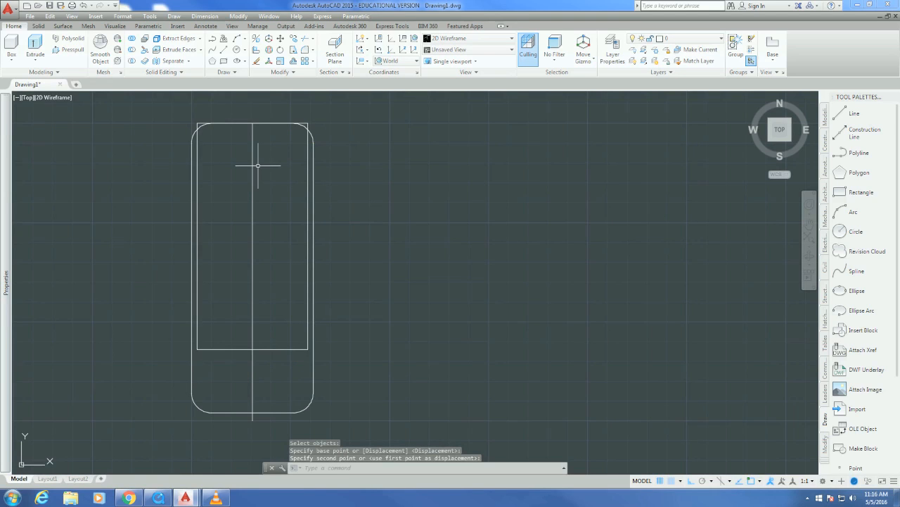
- Move the inner rectangle straight down by 0.76 from the upper end of the centre line
type("mo")
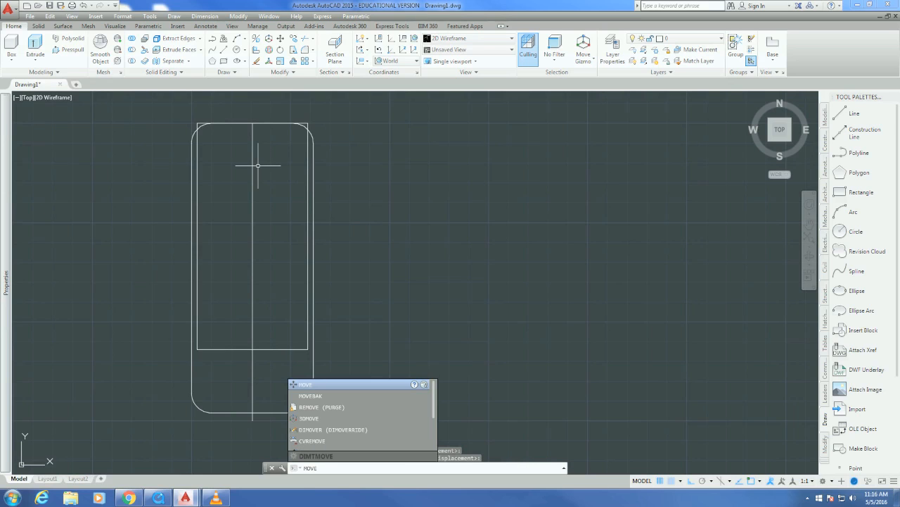
key("Return")
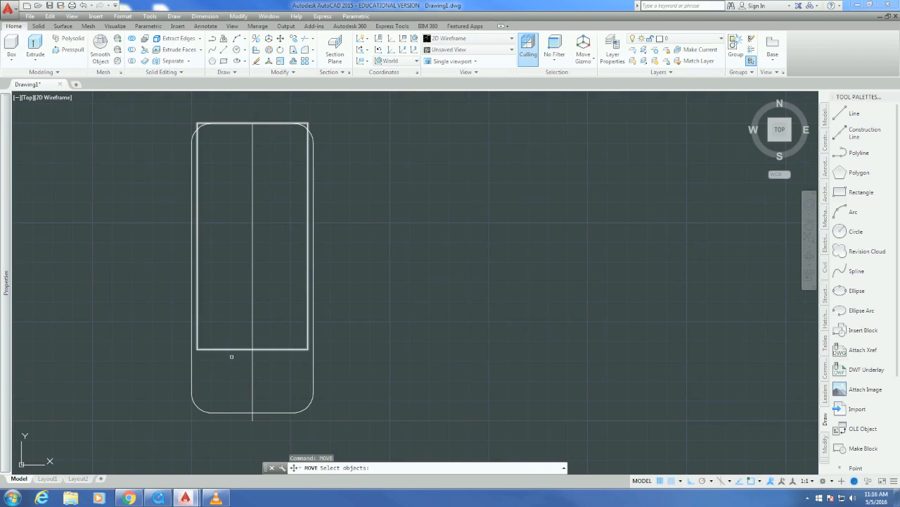
left_click(231, 365)
left_click(219, 332)
key("Return")
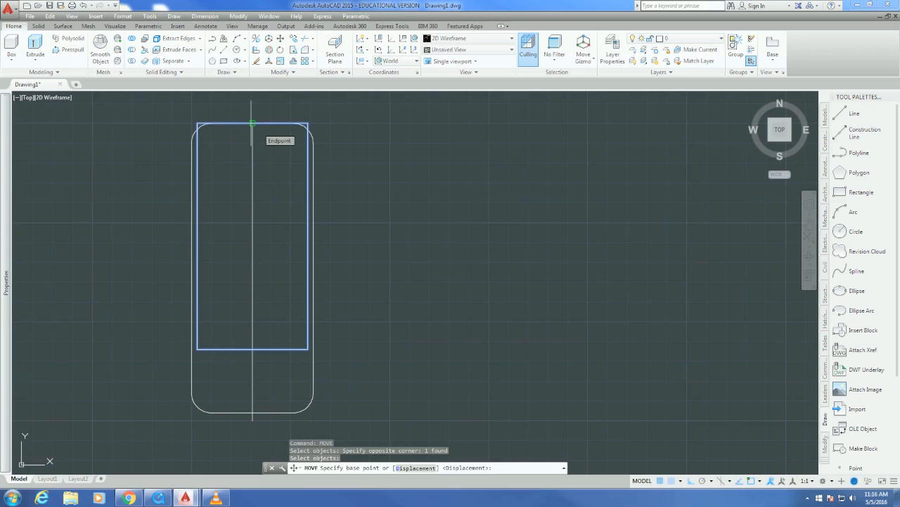
left_click(252, 123)
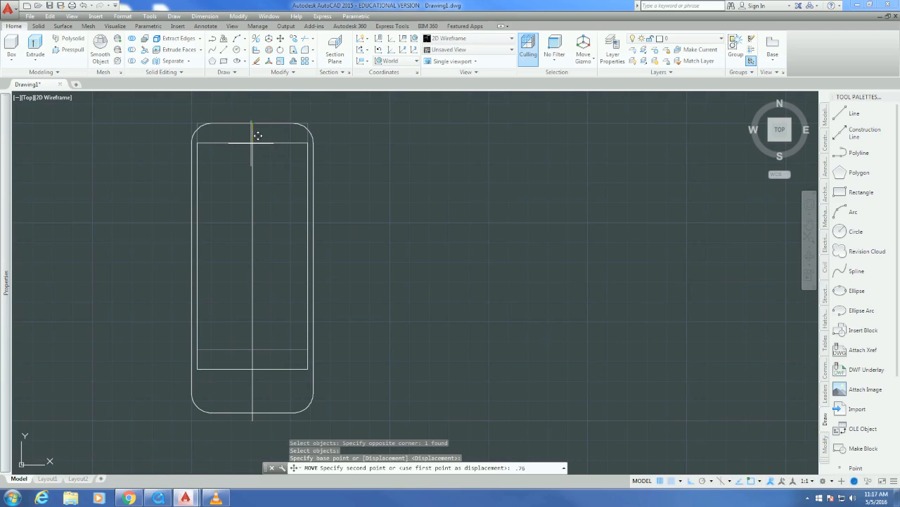
key("Return")
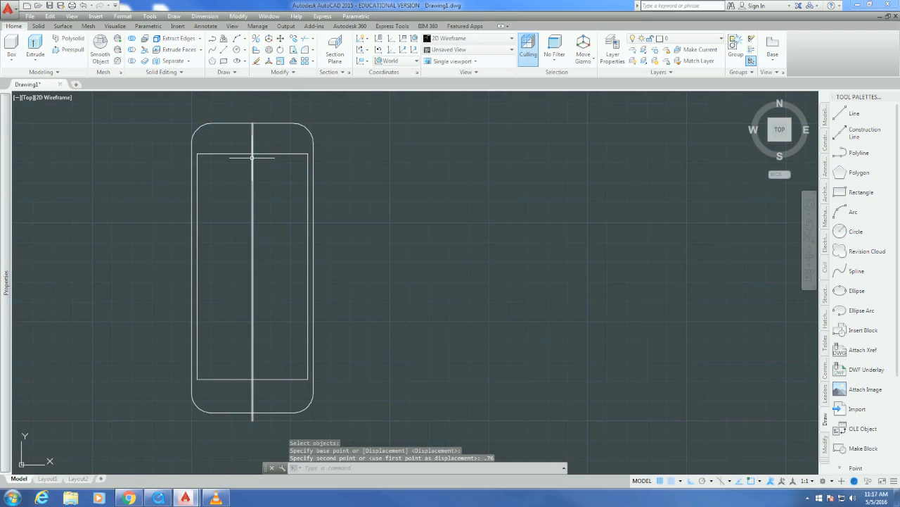
key("Escape")
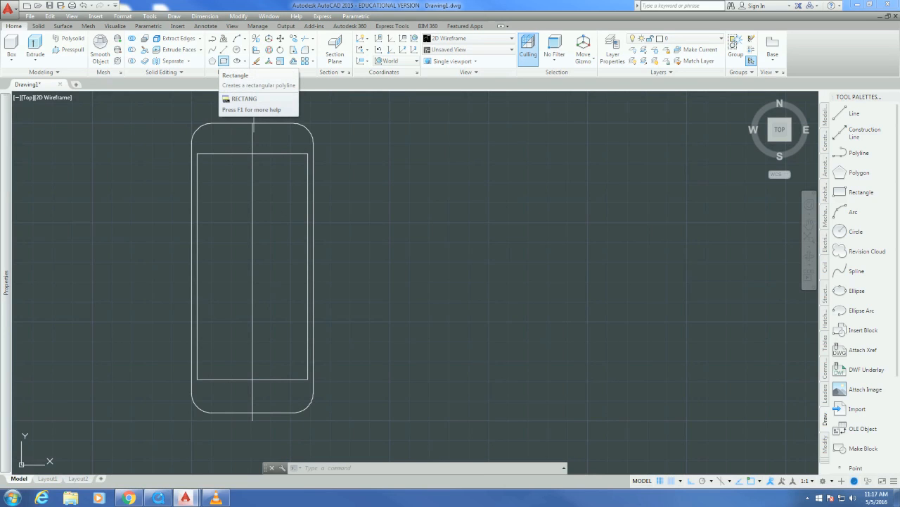
- Draw a small flat rectangle beside the outline, with its opposite corner 0.45 from the first corner
left_click(223, 61)
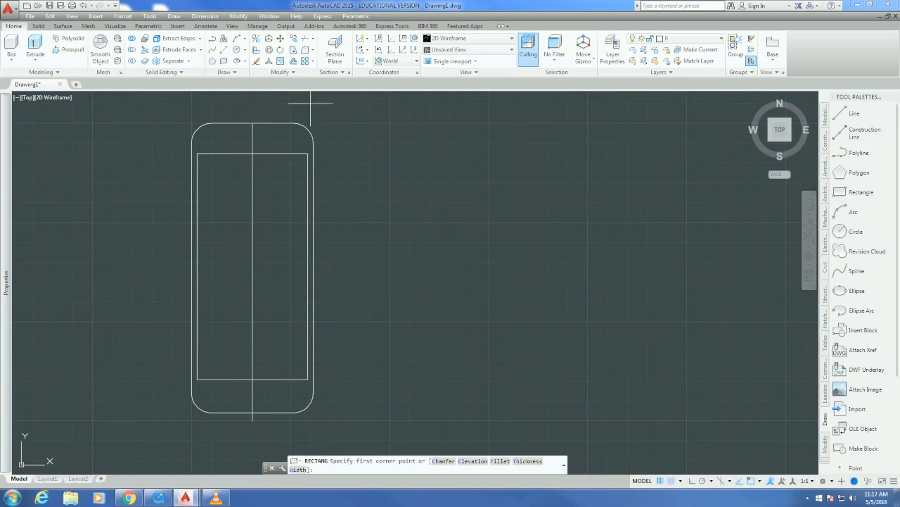
left_click(390, 142)
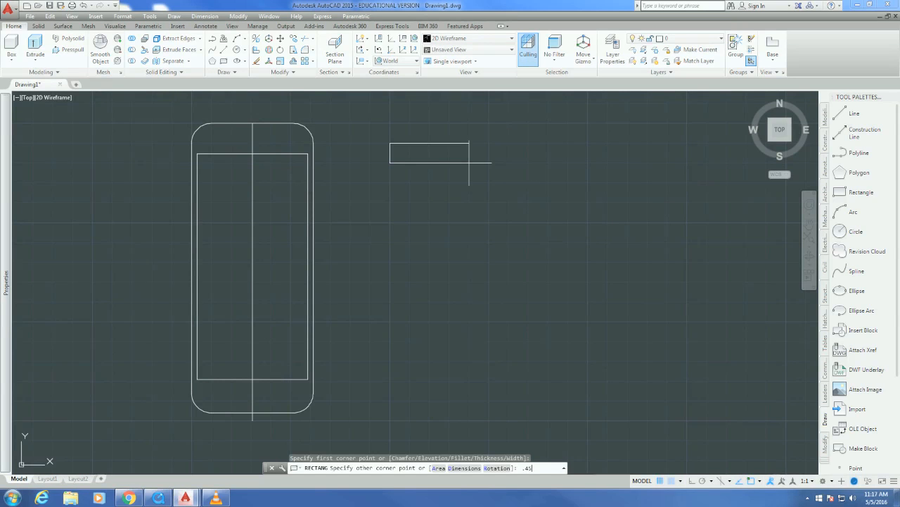
key("Return")
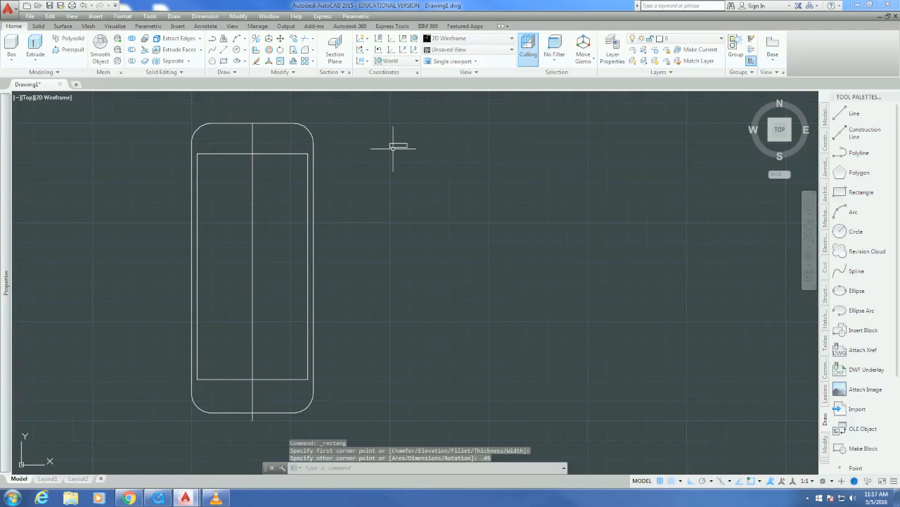
key("Return")
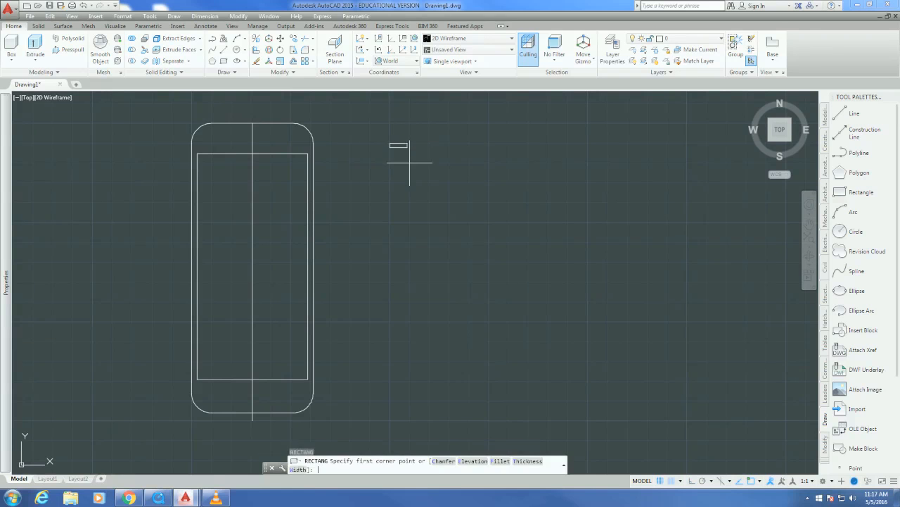
left_click(409, 162)
left_click(350, 144)
key("Escape")
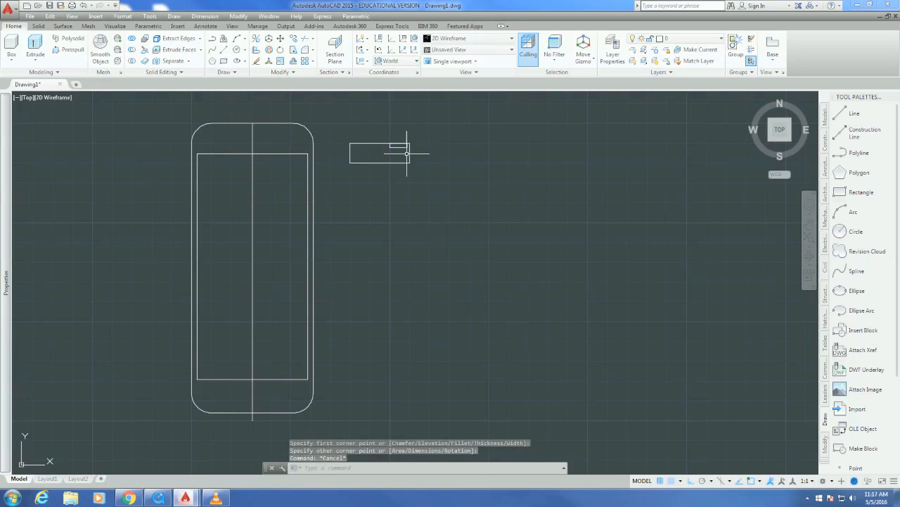
left_click(429, 197)
left_click(394, 145)
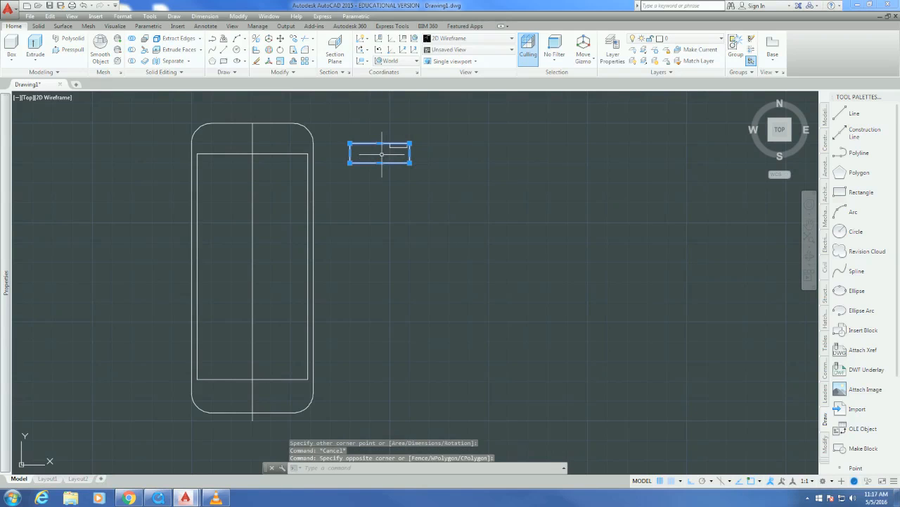
key("Delete")
- With Snap off and Ortho on, move the small rectangle horizontally by its top edge's midpoint onto the centre line above the inner rectangle
type("m")
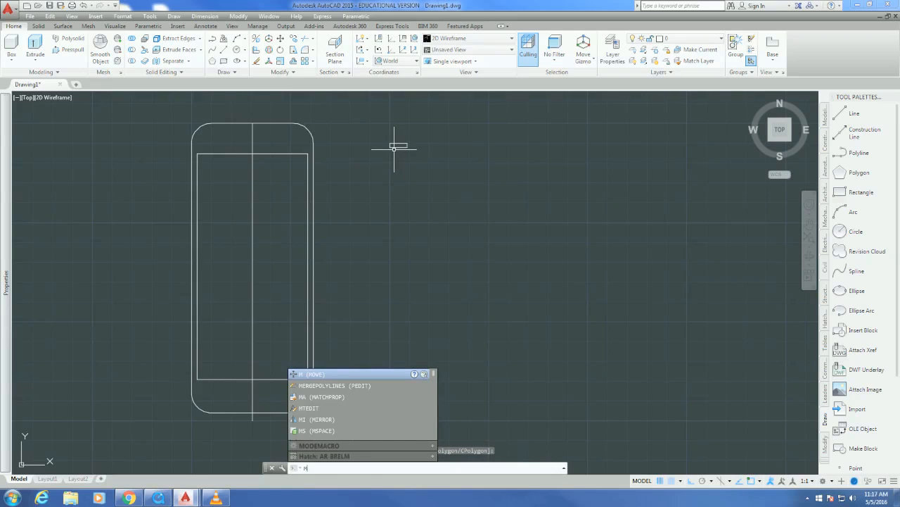
type("ov")
key("Return")
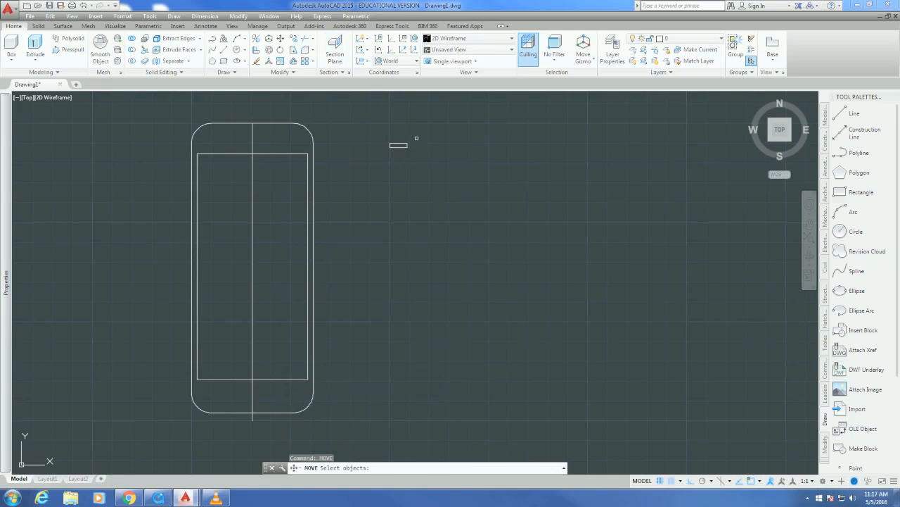
left_click(426, 161)
left_click(381, 137)
key("Return")
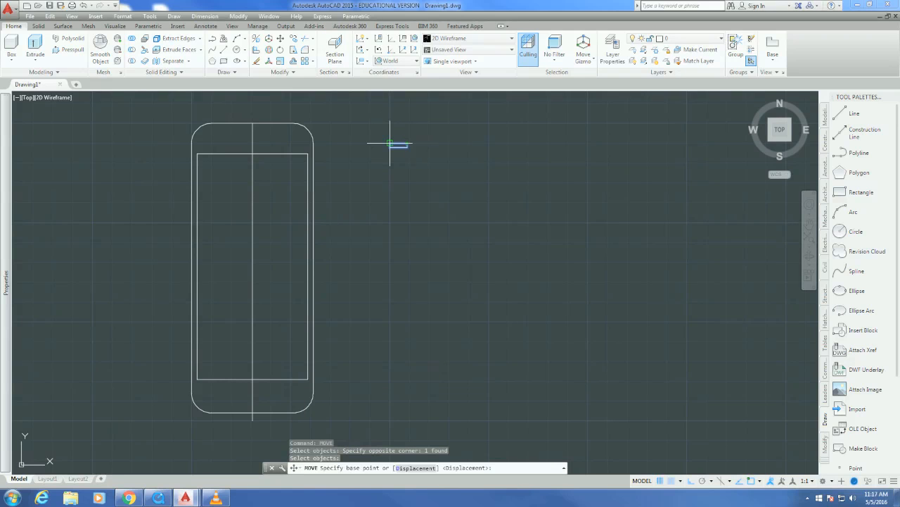
scroll(390, 143, "up", 10)
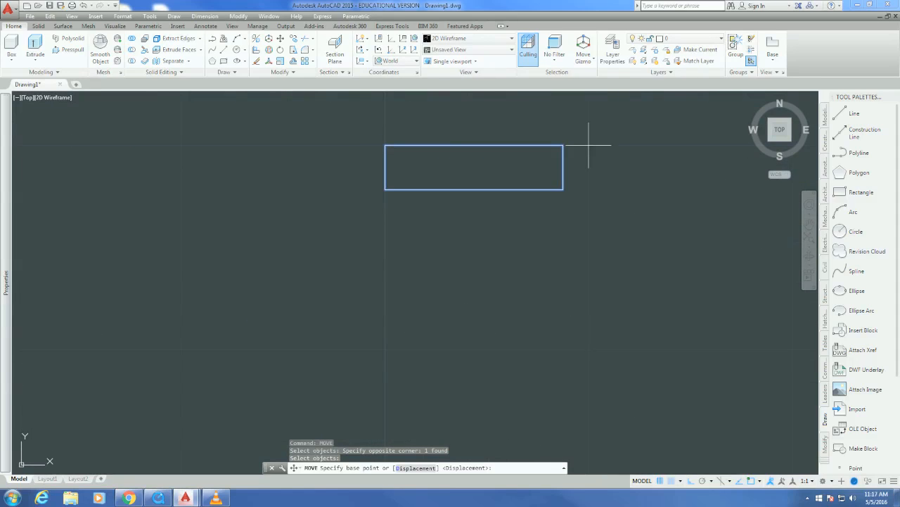
key("F8")
key("F9")
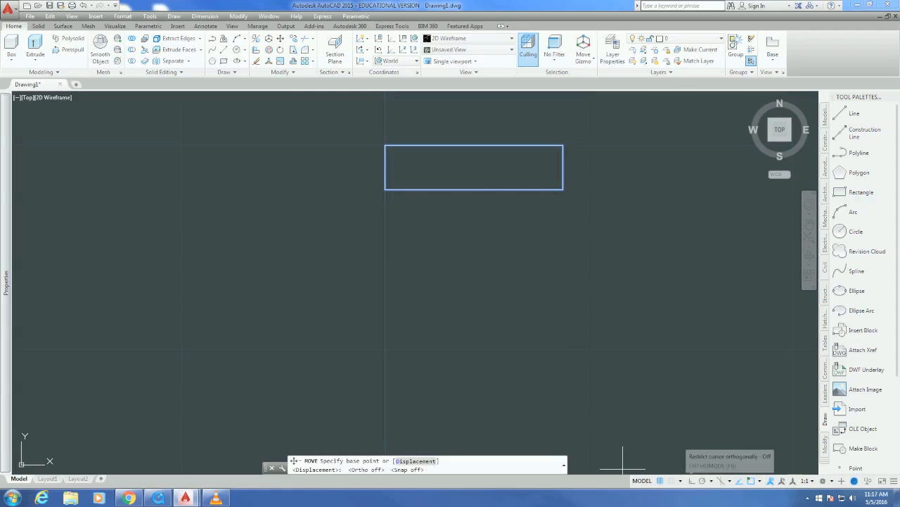
key("F8")
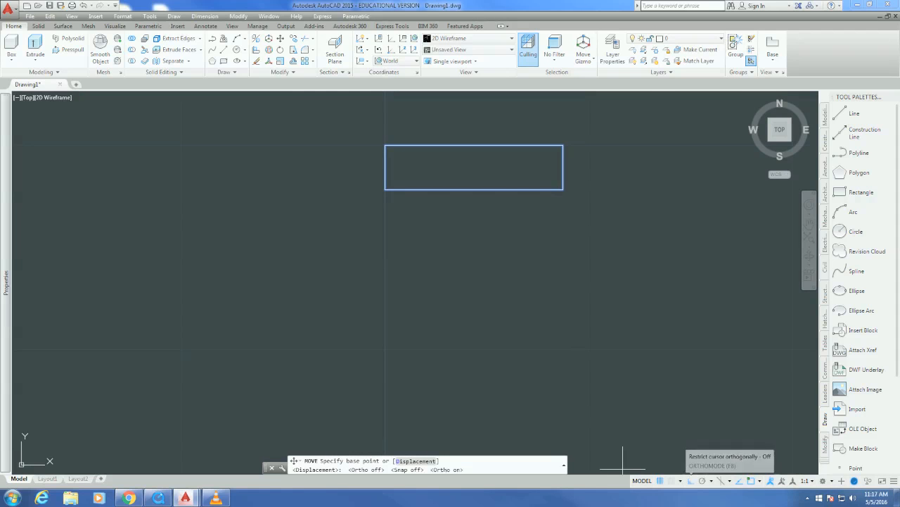
left_click(475, 145)
scroll(477, 144, "down", 5)
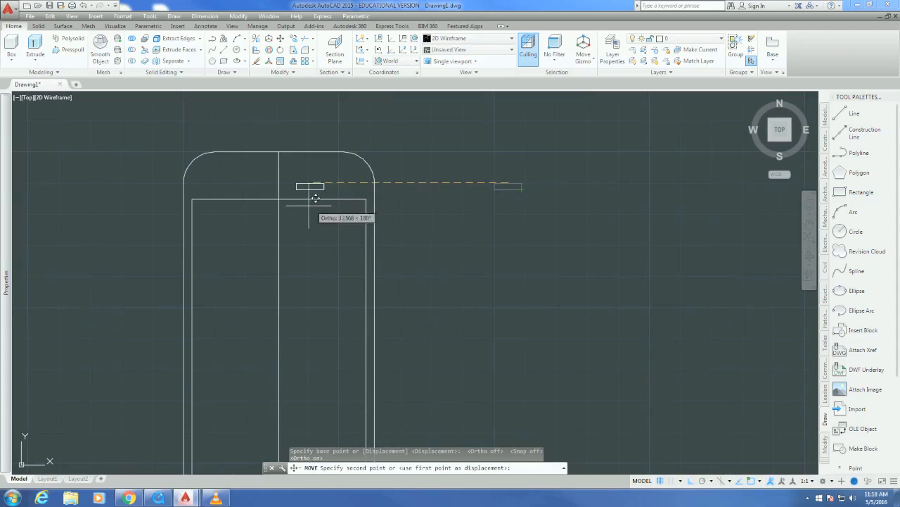
left_click(285, 176)
scroll(277, 188, "up", 6)
key("Escape")
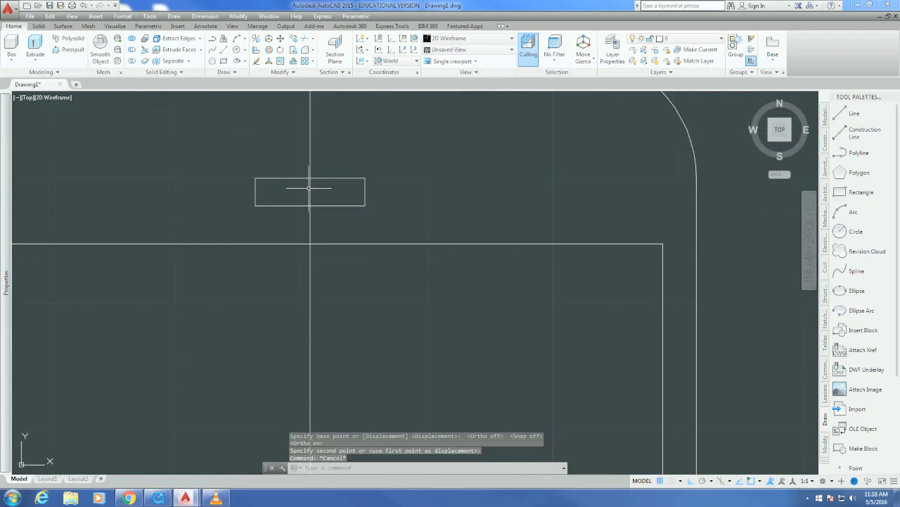
- Stretch the small slot rectangle's lower right corner up to the midpoint of its right edge
left_click(398, 211)
left_click(363, 200)
left_click(365, 205)
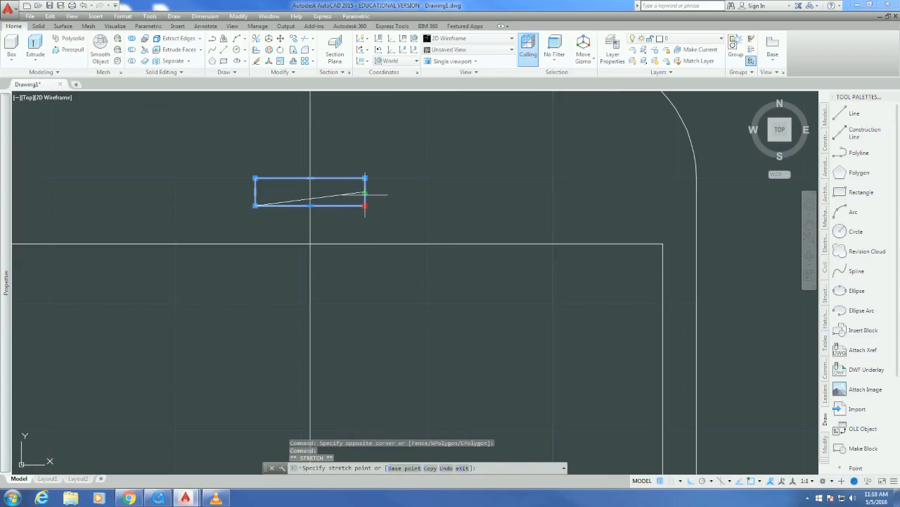
left_click(365, 191)
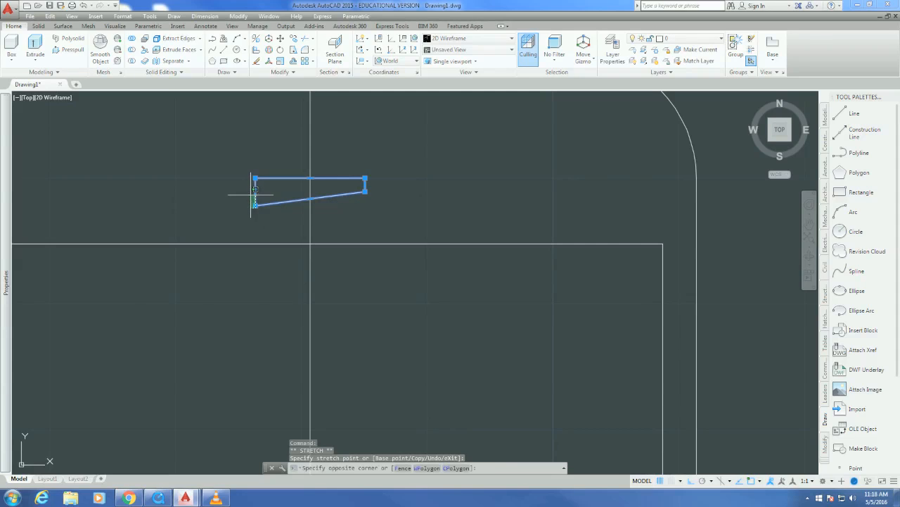
- Stretch the slot's lower left corner up to the midpoint of its left edge, making the slot an even, thinner rectangle
left_click(254, 208)
key("Escape")
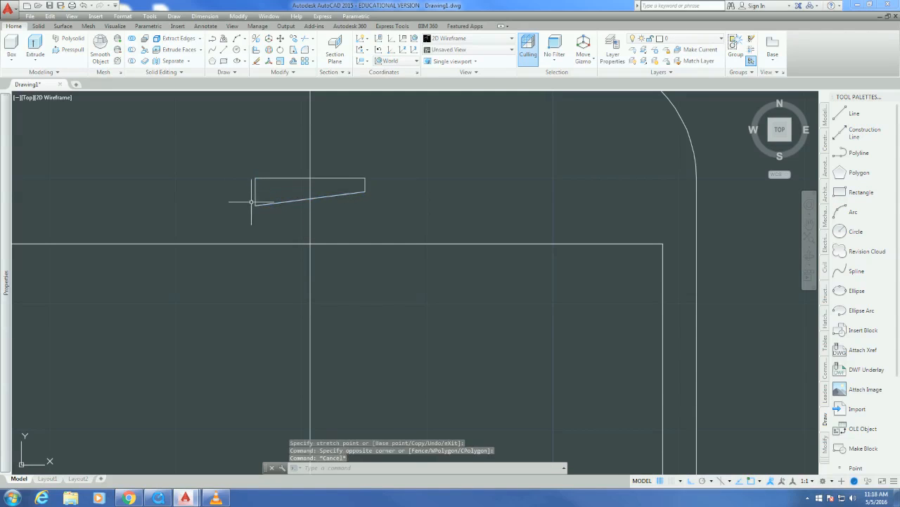
left_click(254, 205)
left_click(255, 205)
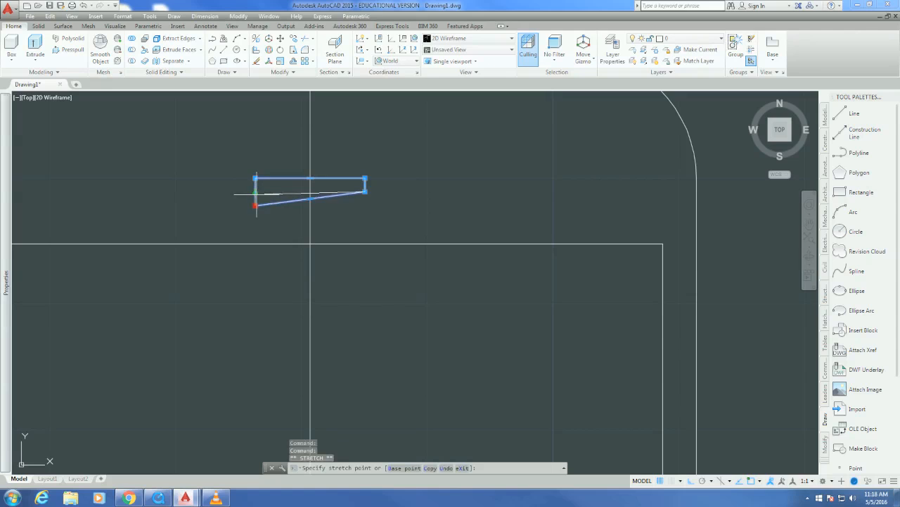
left_click(255, 191)
scroll(366, 206, "down", 4)
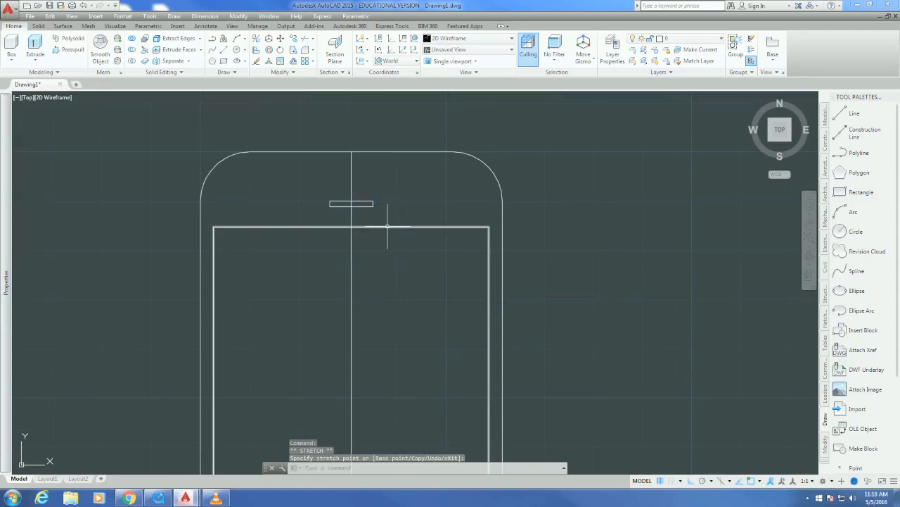
key("Escape")
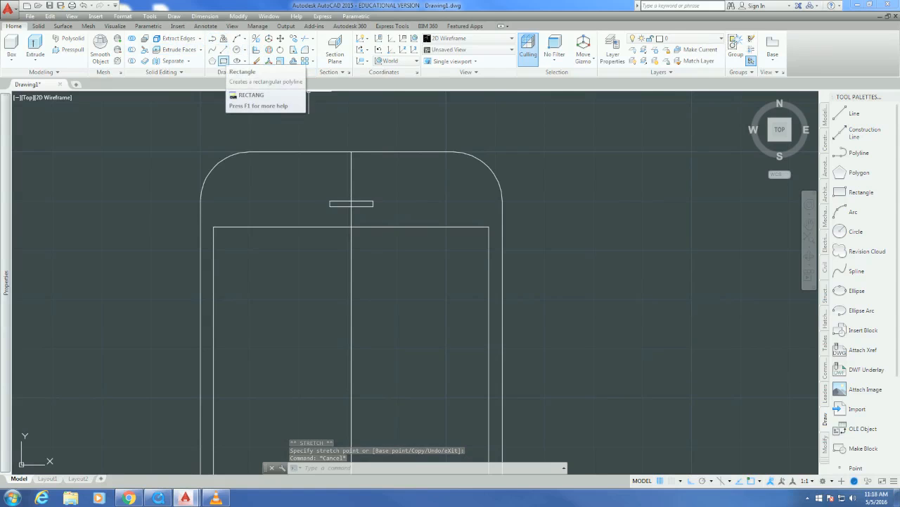
left_click(224, 51)
left_click(601, 198)
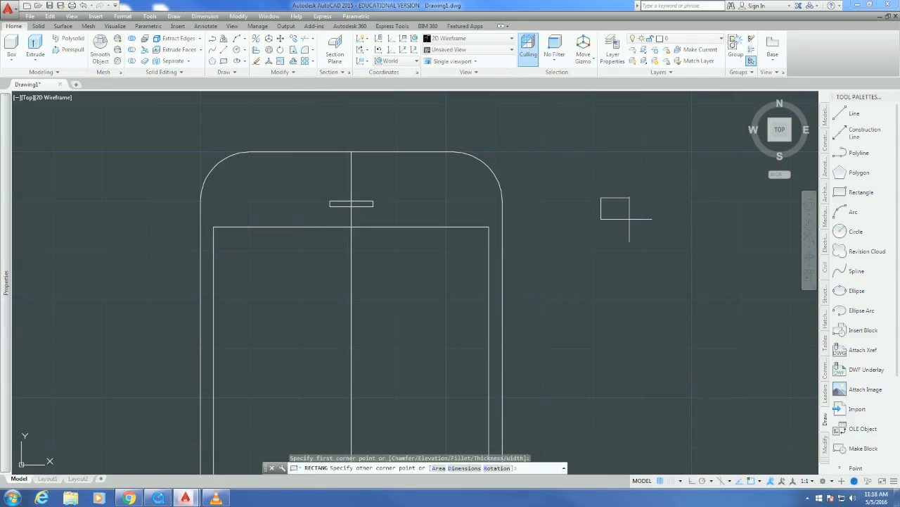
key("Escape")
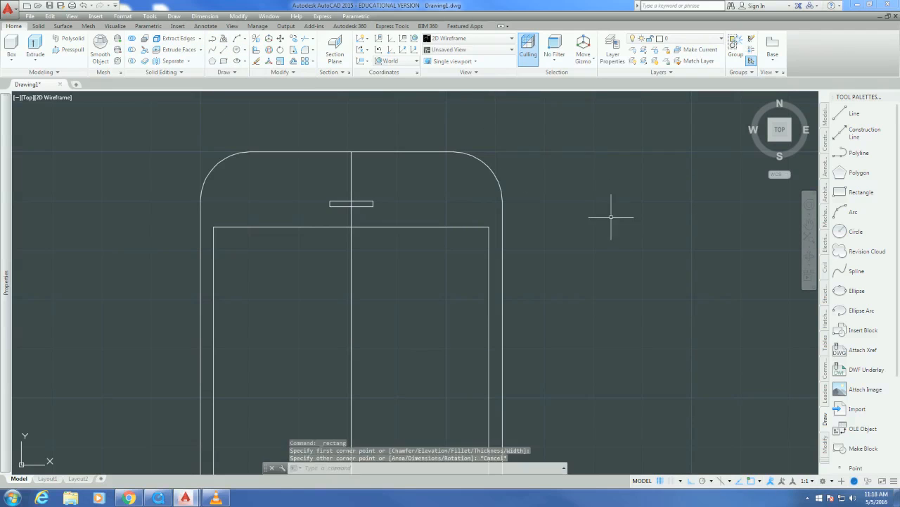
- Draw a circle of radius 0.08 outside the outline near its upper right corner, and delete it
left_click(237, 49)
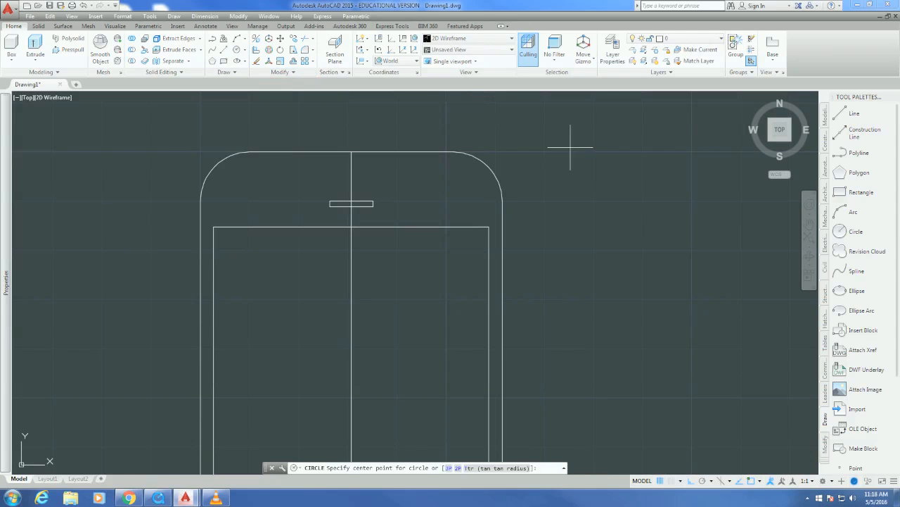
left_click(570, 147)
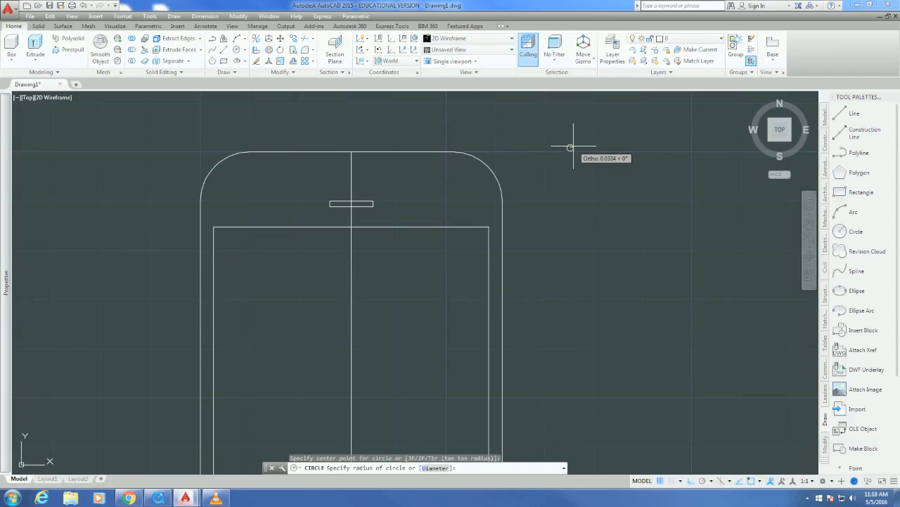
type(".08")
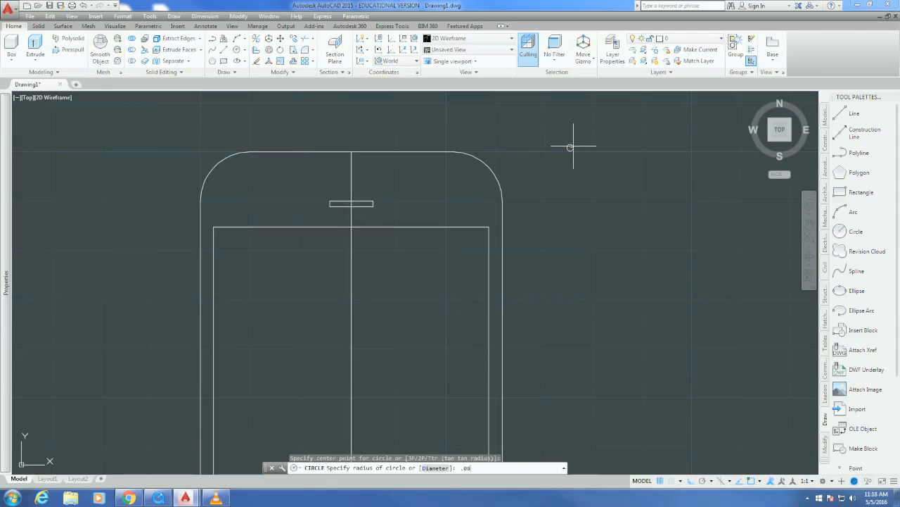
key("Return")
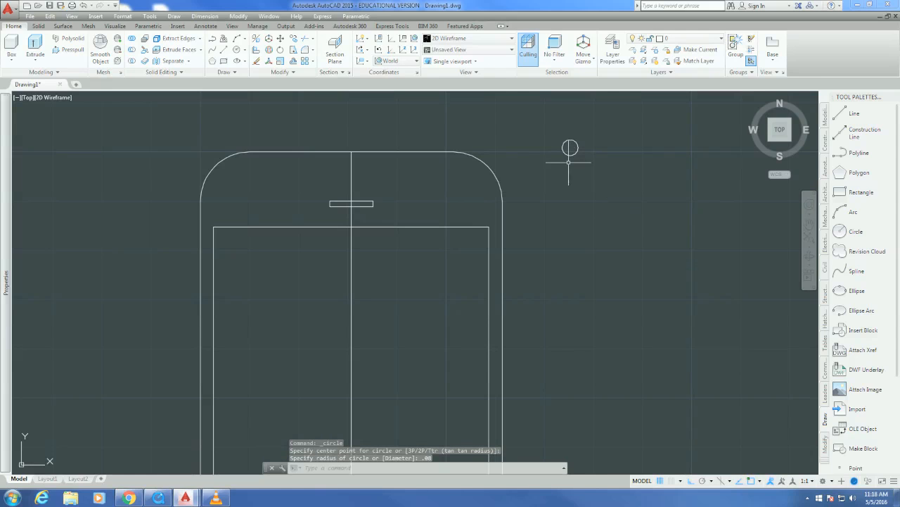
left_click(617, 192)
left_click(534, 98)
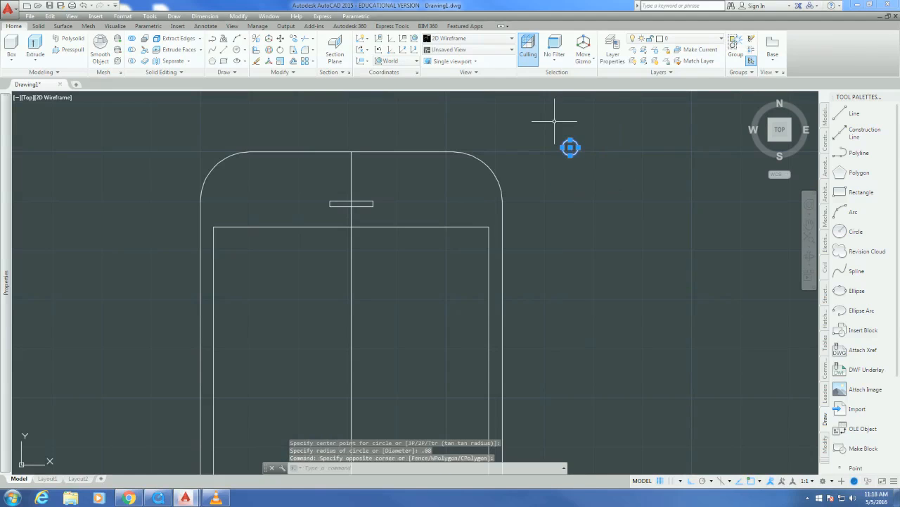
key("Delete")
- Draw a circle of radius 0.025 in the empty space outside the outline, level with the slot
left_click(237, 49)
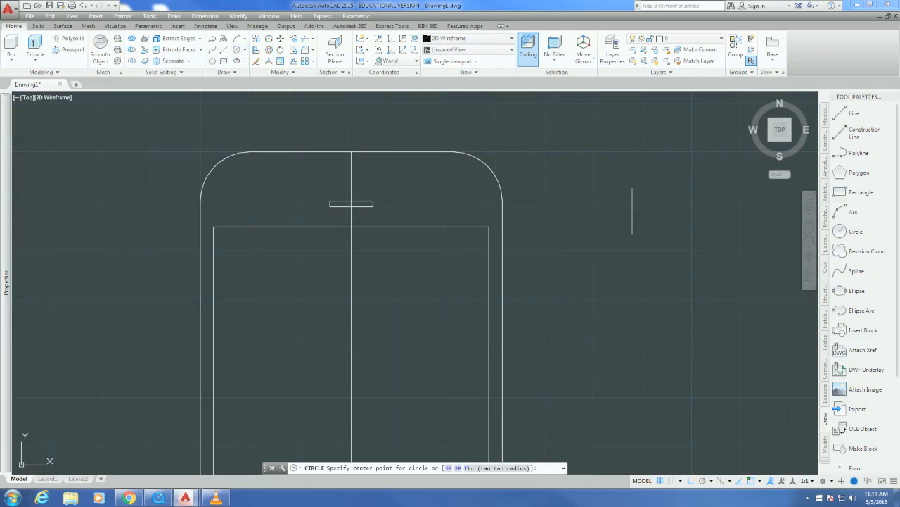
left_click(630, 203)
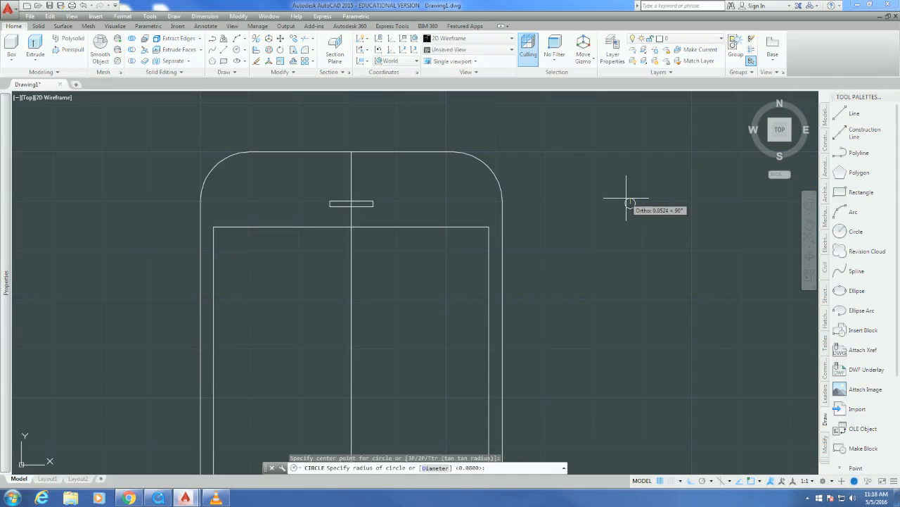
type(".")
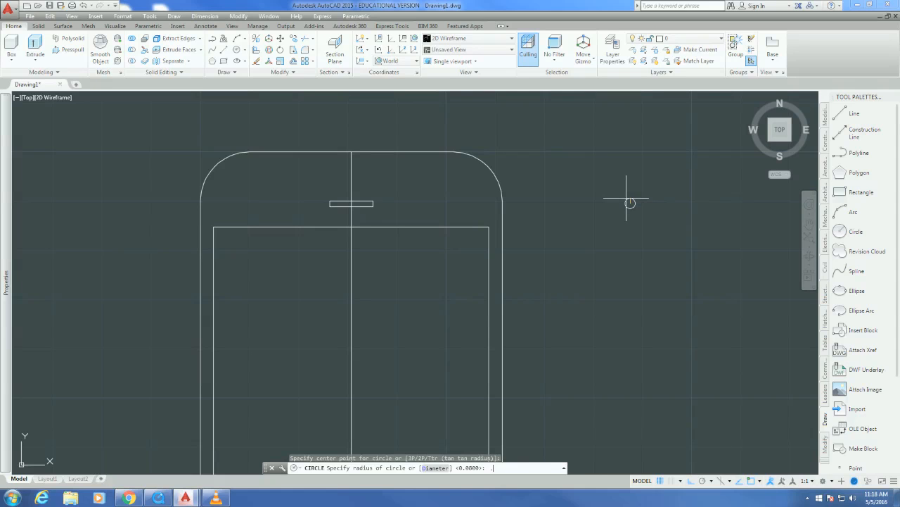
type("025")
key("Return")
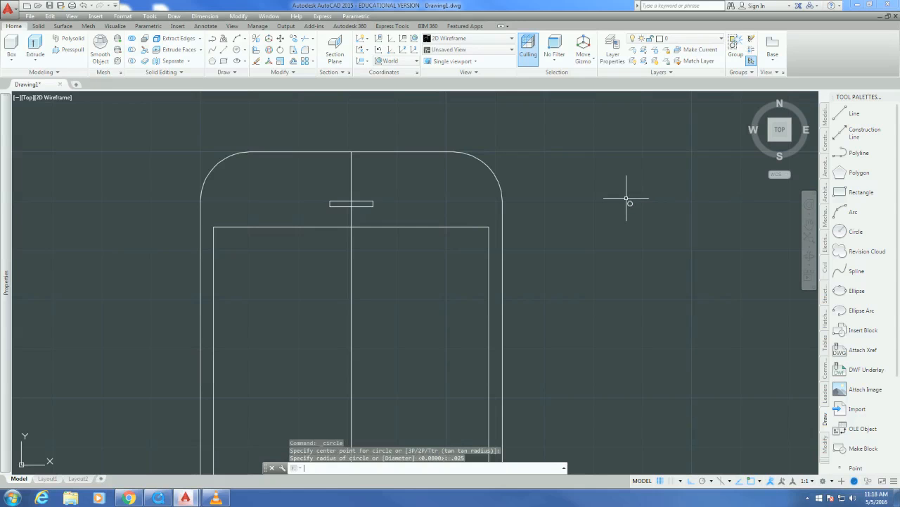
- Move the small circle horizontally by its top quadrant onto the centre line at the slot's upper edge
type("m")
key("Return")
left_click(669, 237)
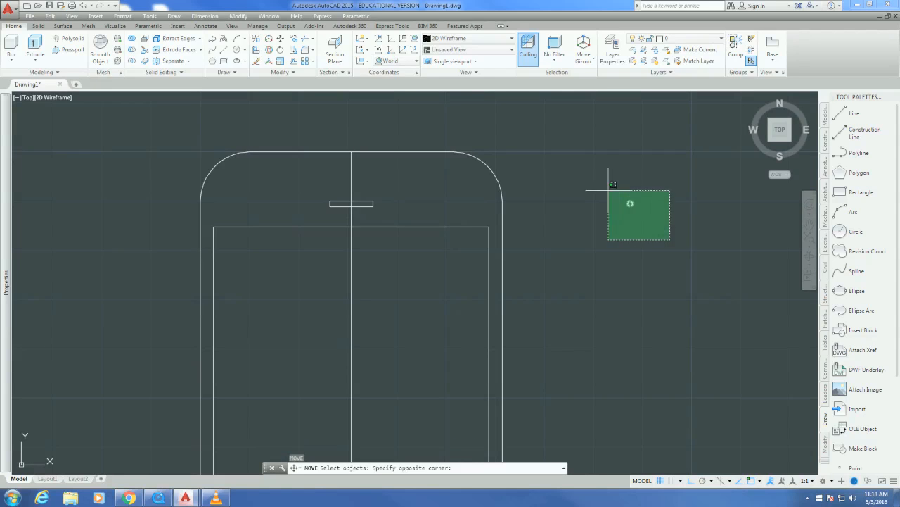
left_click(606, 189)
key("Return")
scroll(640, 203, "up", 2)
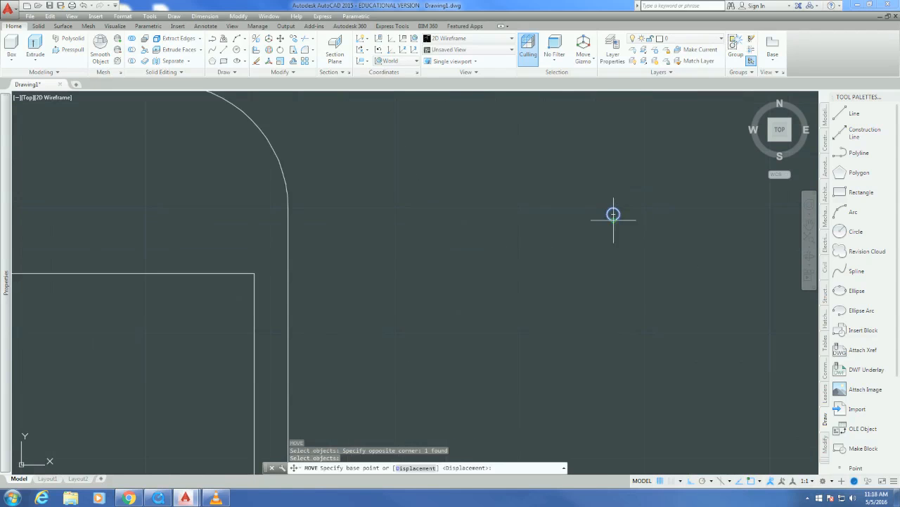
scroll(623, 193, "up", 2)
left_click(622, 203)
scroll(626, 200, "down", 3)
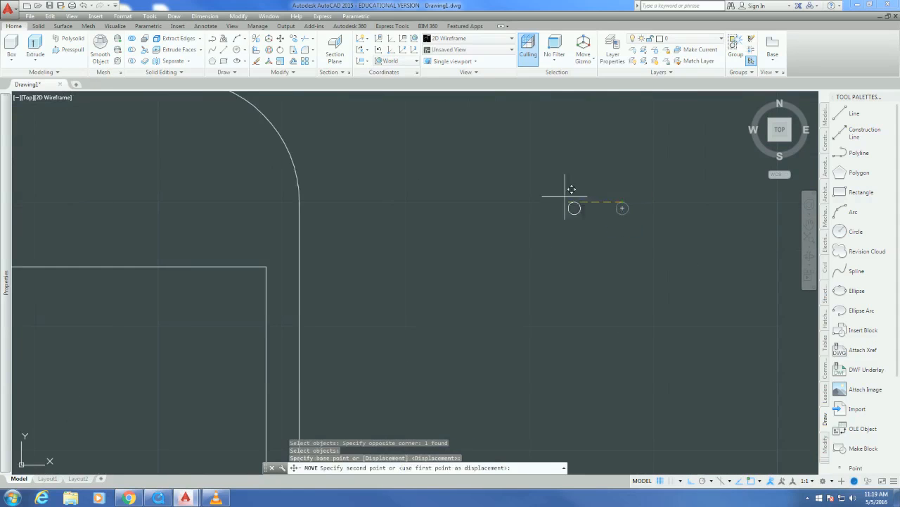
scroll(577, 197, "down", 2)
scroll(311, 186, "up", 4)
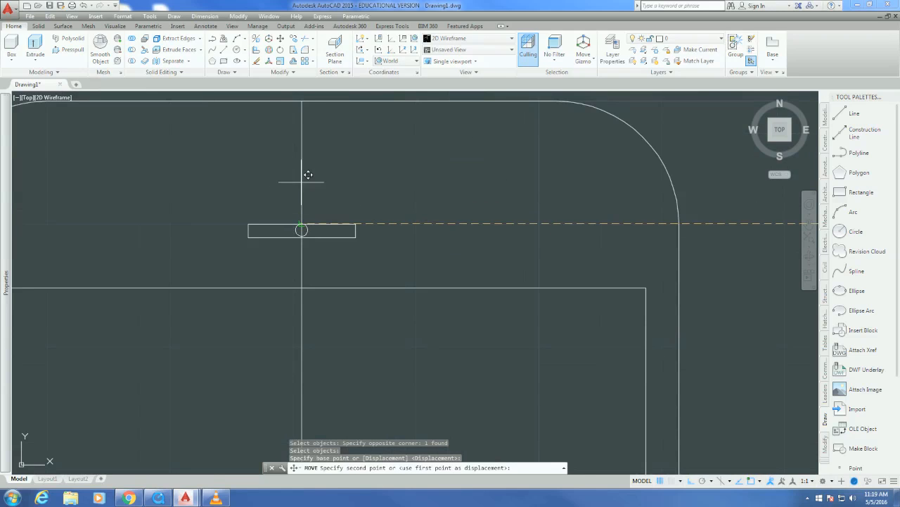
left_click(303, 220)
- Try to move the small circle straight up the centre line to above the slot
type("move")
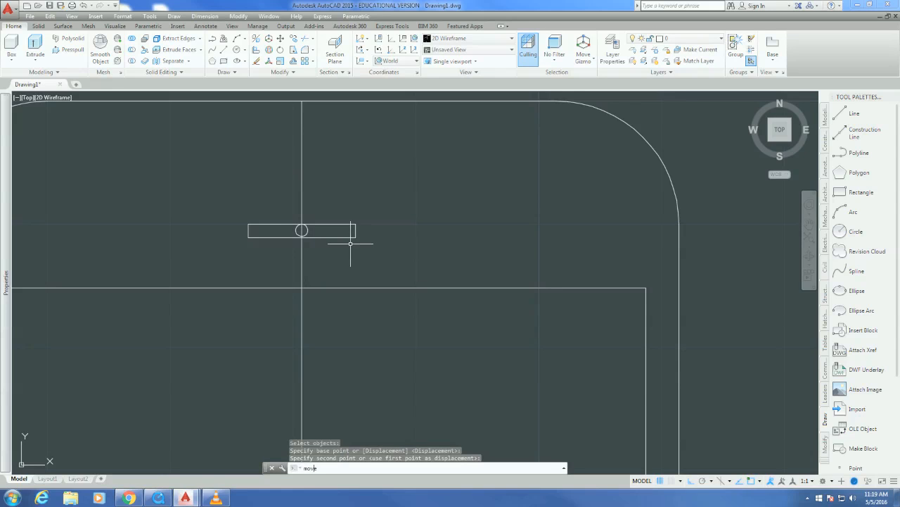
key("Return")
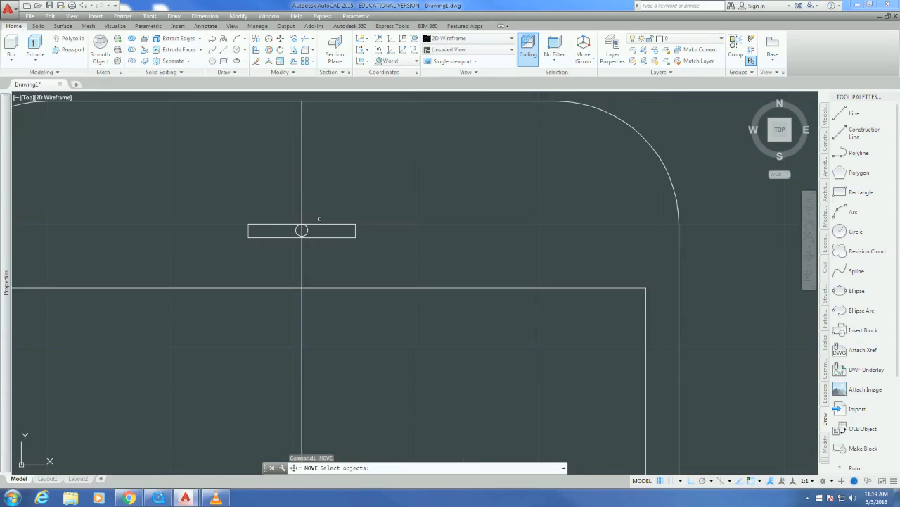
left_click(316, 239)
left_click(305, 230)
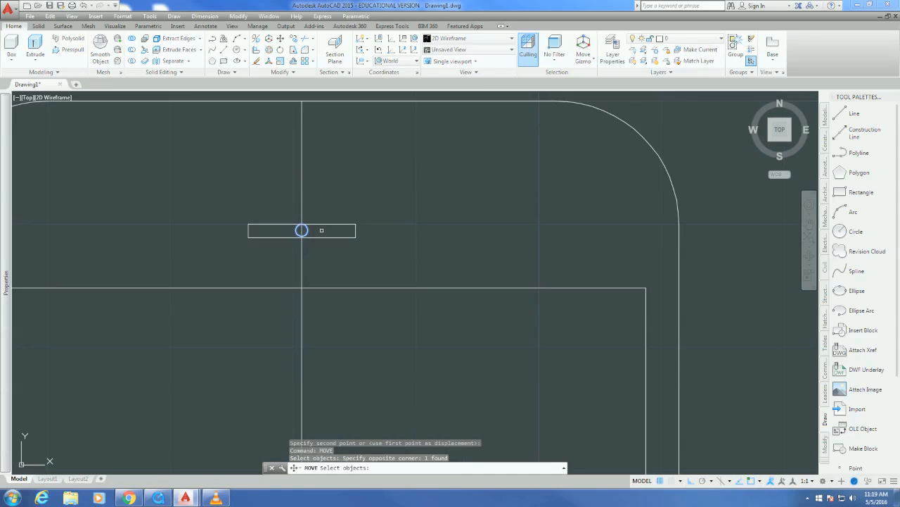
key("Return")
left_click(302, 230)
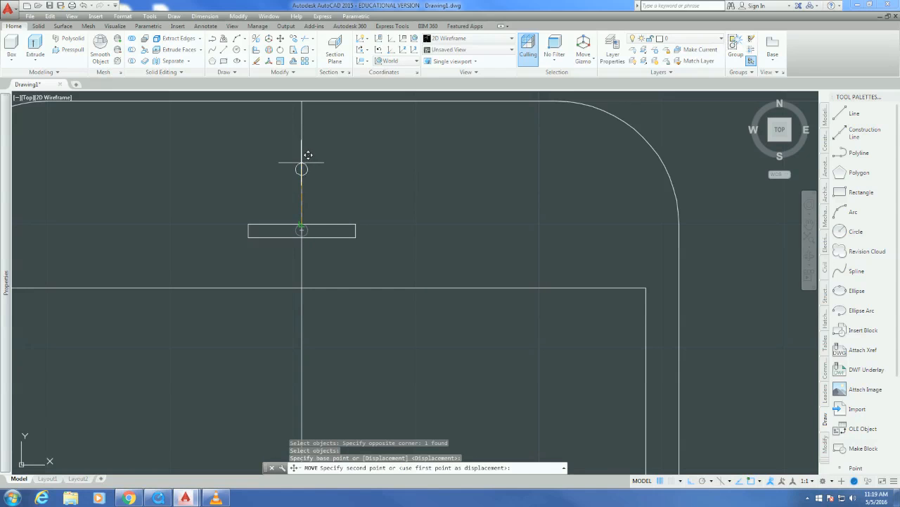
key("Escape")
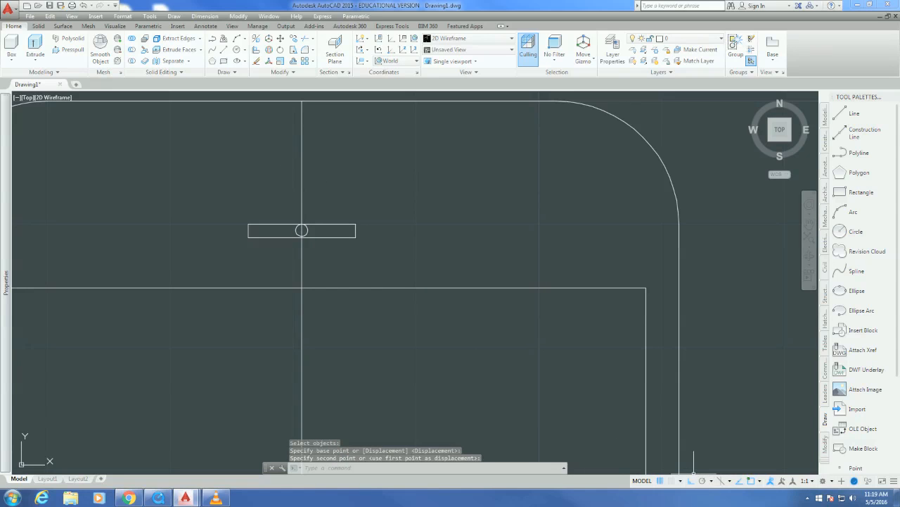
key("F9")
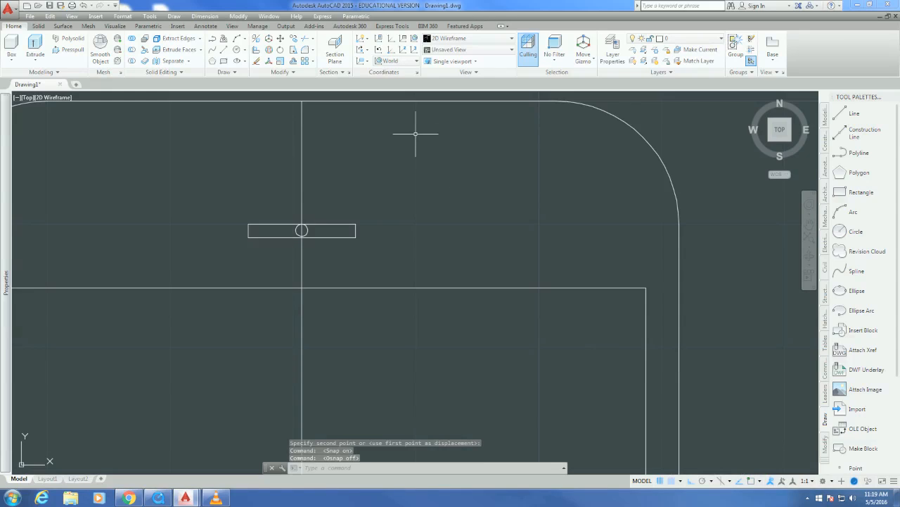
right_click(306, 227)
type("move")
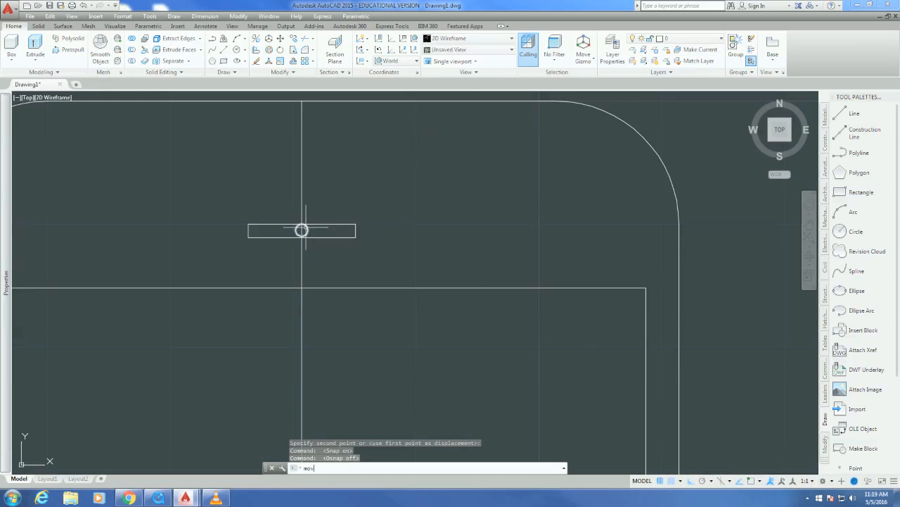
key("Return")
left_click(301, 231)
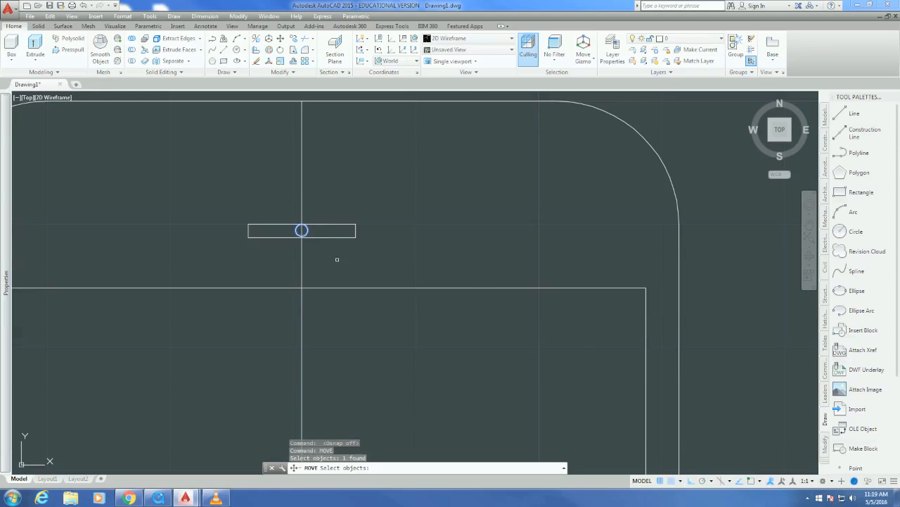
key("Return")
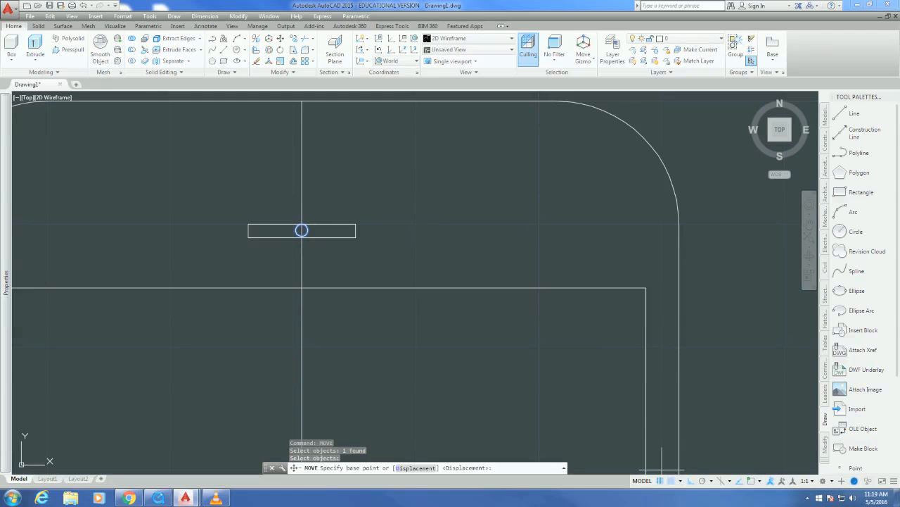
key("F9")
key("Escape")
- With Snap off and Object Snap on, try to move the small circle up the centre line away from the slot
type("move")
key("Return")
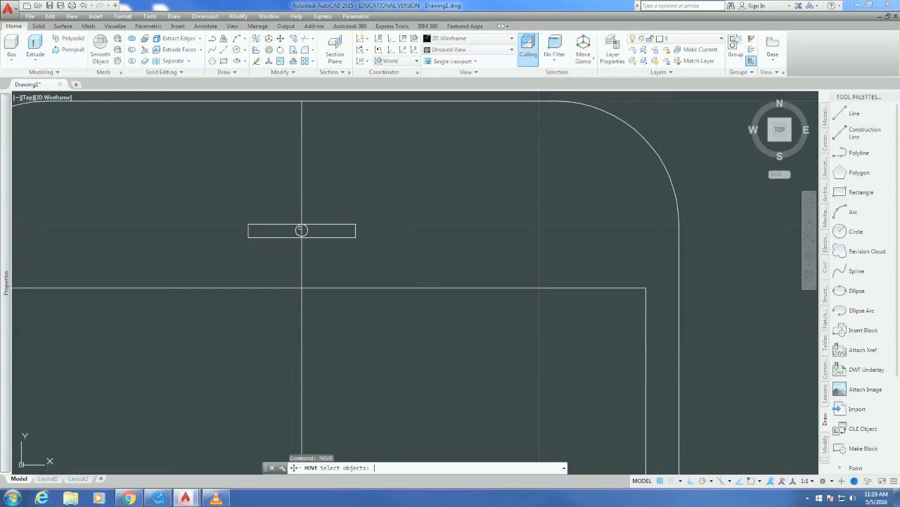
left_click(322, 233)
left_click(306, 228)
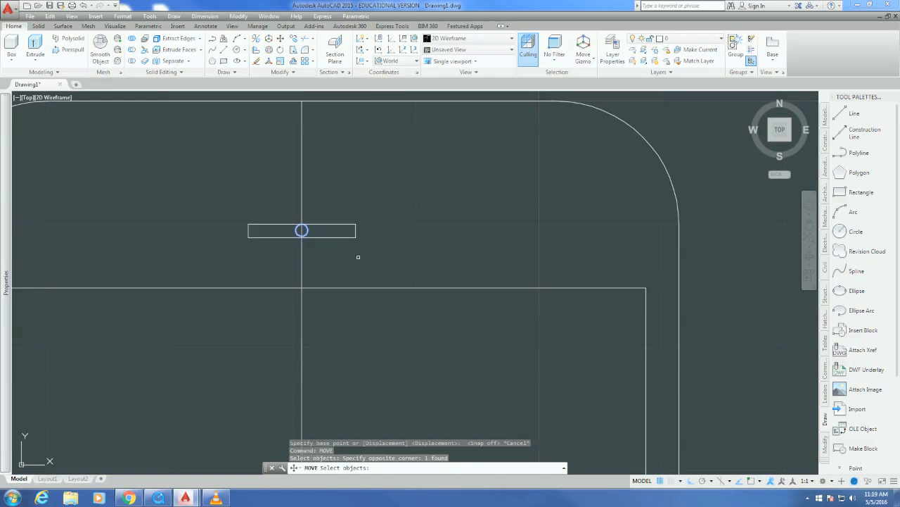
key("F3")
key("Return")
left_click(307, 217)
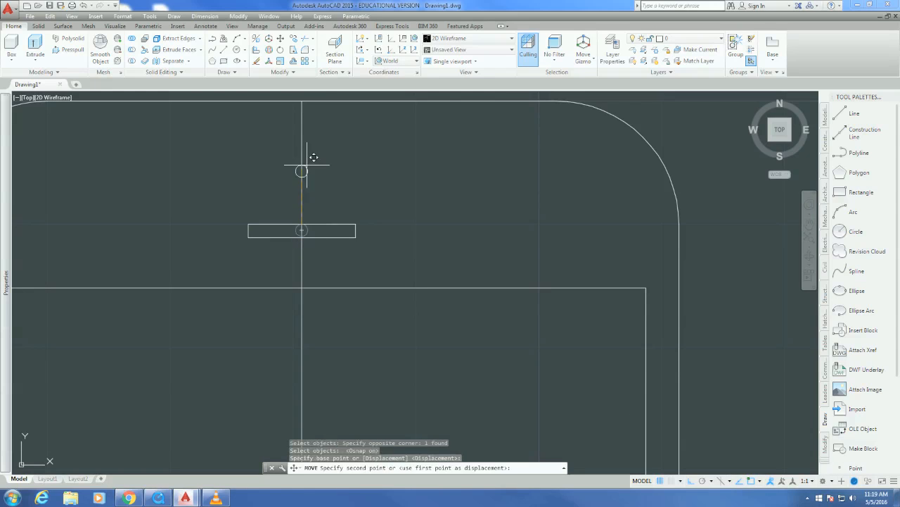
left_click(302, 165)
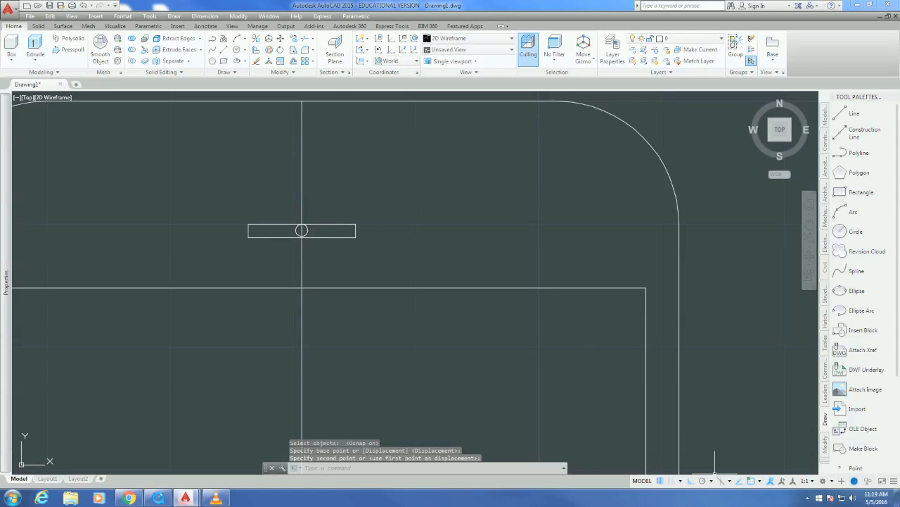
- Turn Object Snap off
key("F3")
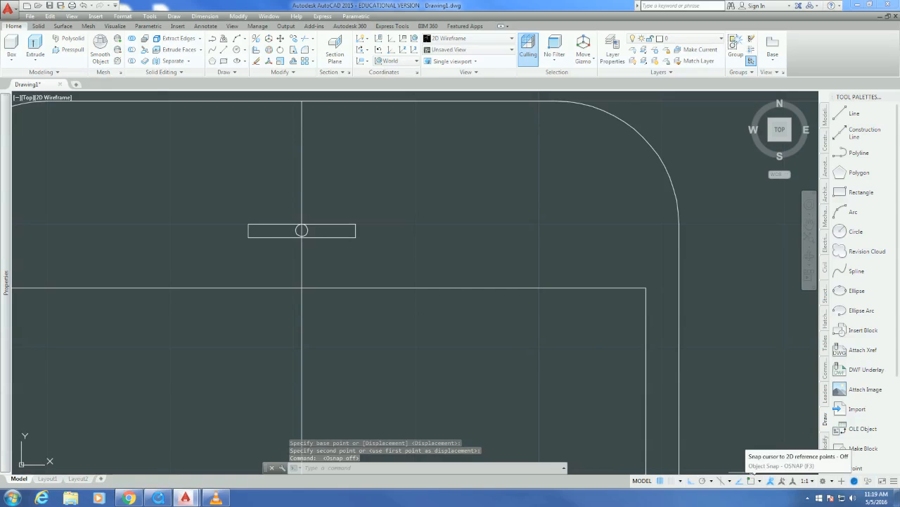
- Move the small circle by its centre straight up the centre line, placing it between the slot and the outline's top edge with Object Snap off
left_click(308, 231)
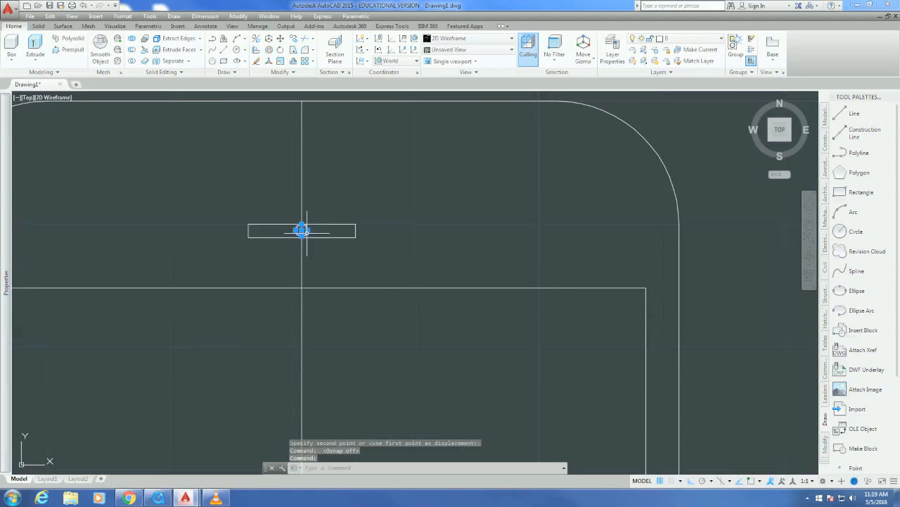
left_click(751, 480)
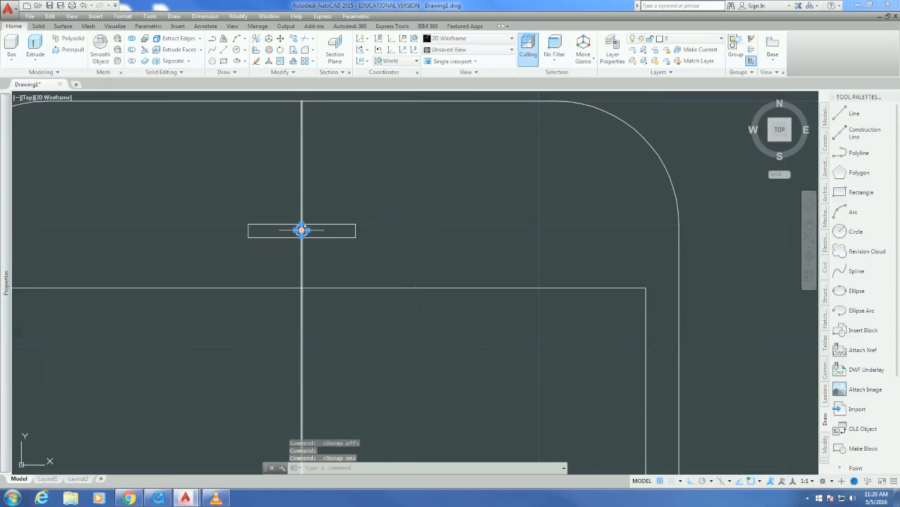
right_click(301, 230)
left_click(324, 299)
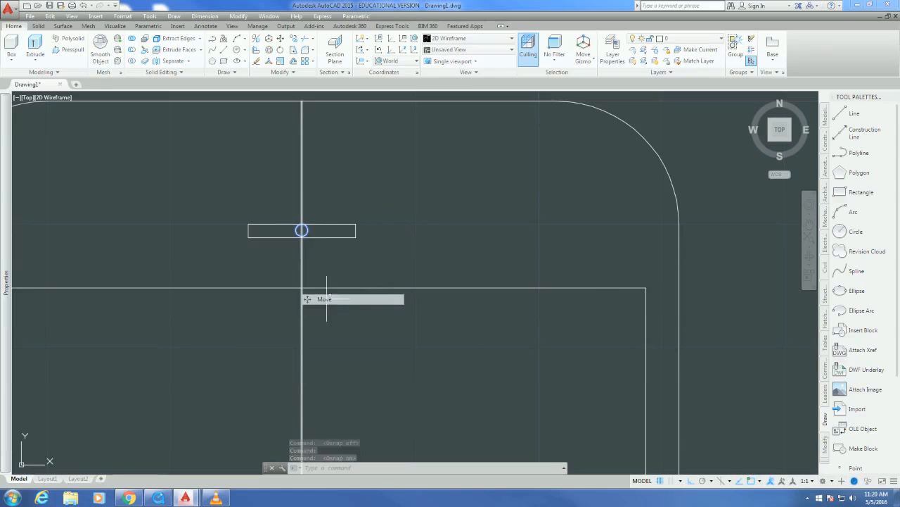
left_click(301, 229)
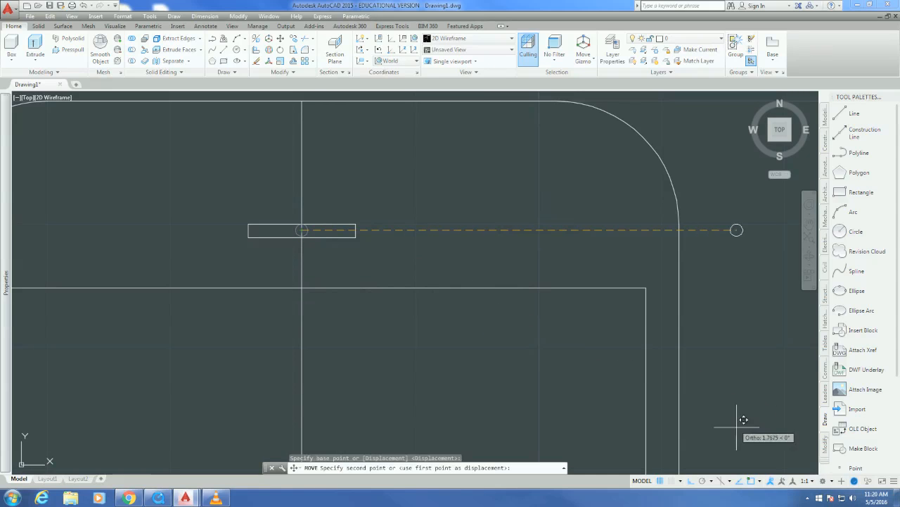
key("F3")
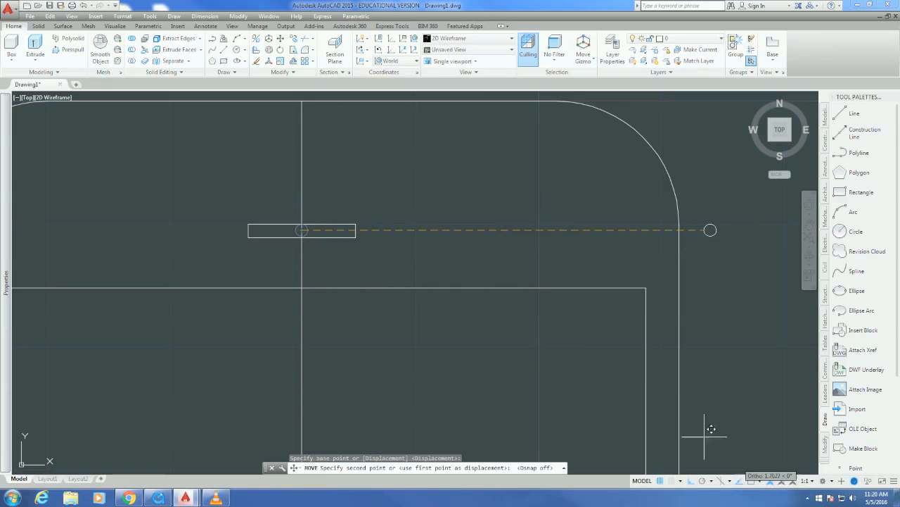
left_click(301, 173)
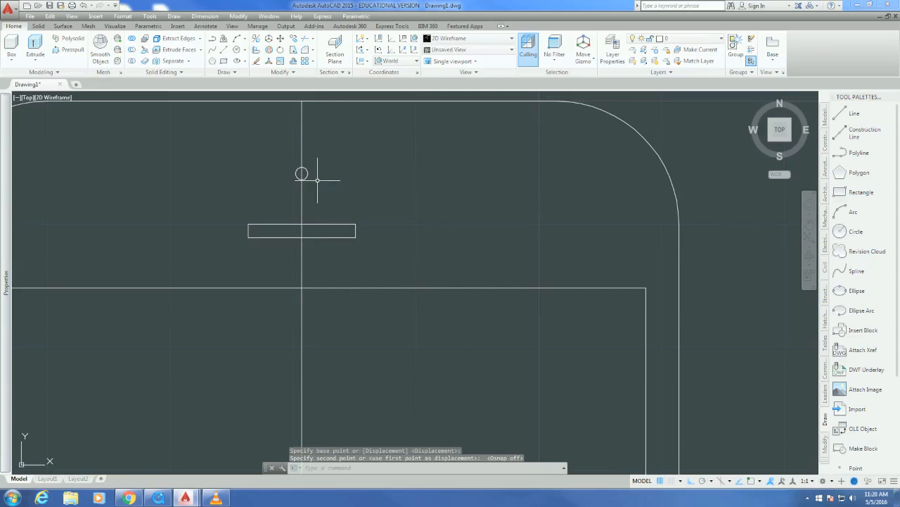
key("Escape")
scroll(299, 151, "down", 5)
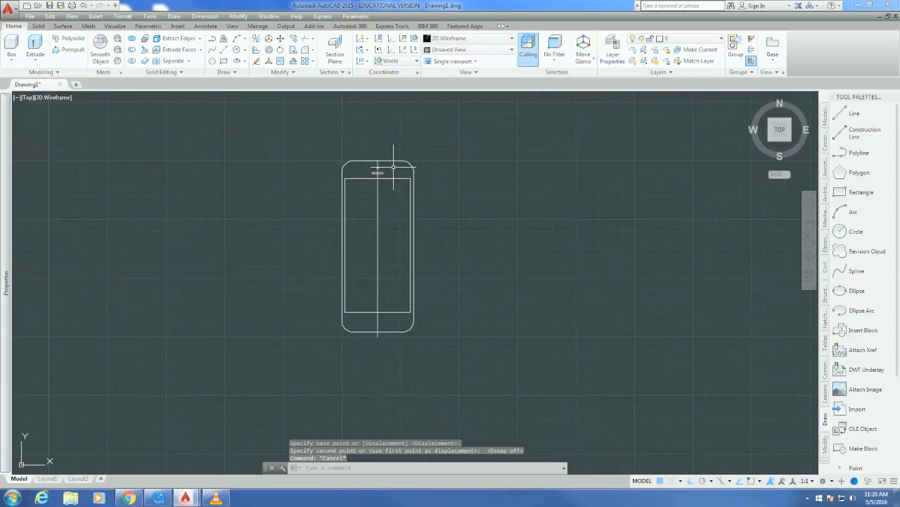
- Draw a circle of radius 0.25 outside the outline, to the right of the phone's lower end
scroll(373, 330, "up", 6)
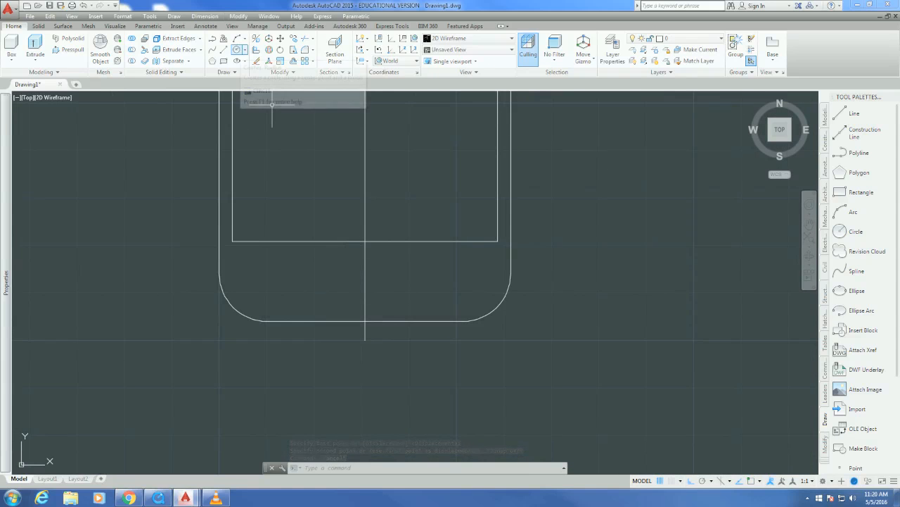
left_click(237, 50)
left_click(714, 289)
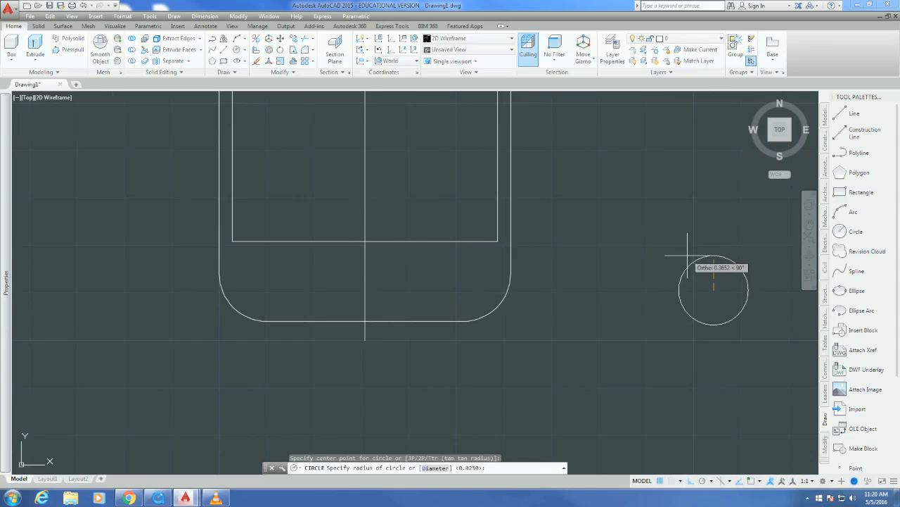
type(".25")
key("Return")
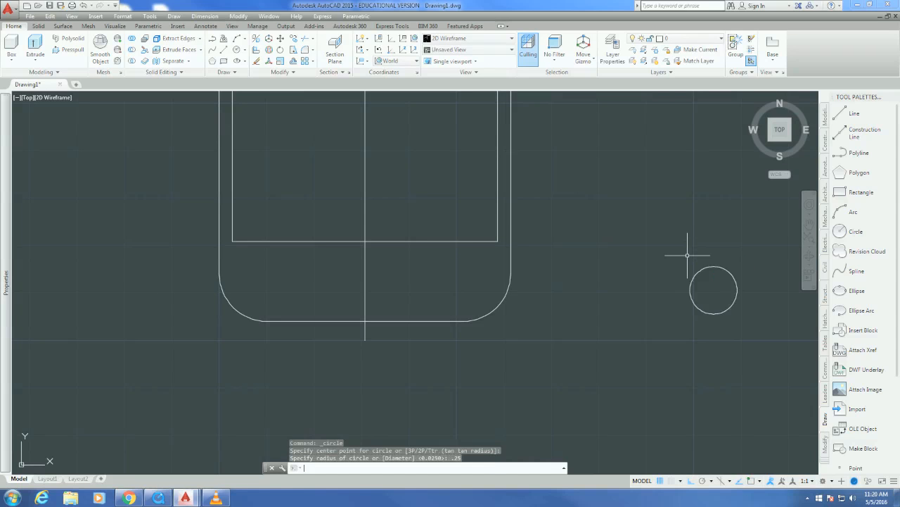
key("Escape")
- With Object Snap on, move the 0.25 radius circle by its centre horizontally onto the centre line below the screen
type("move")
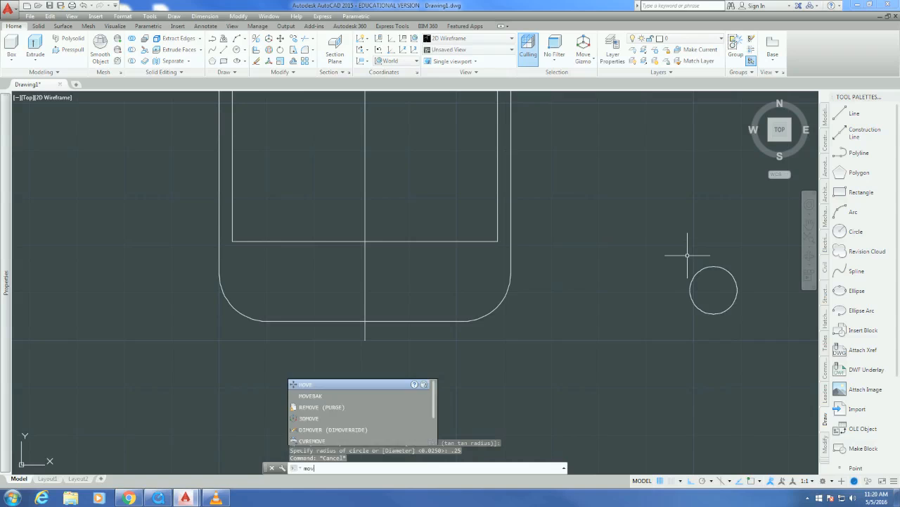
key("Return")
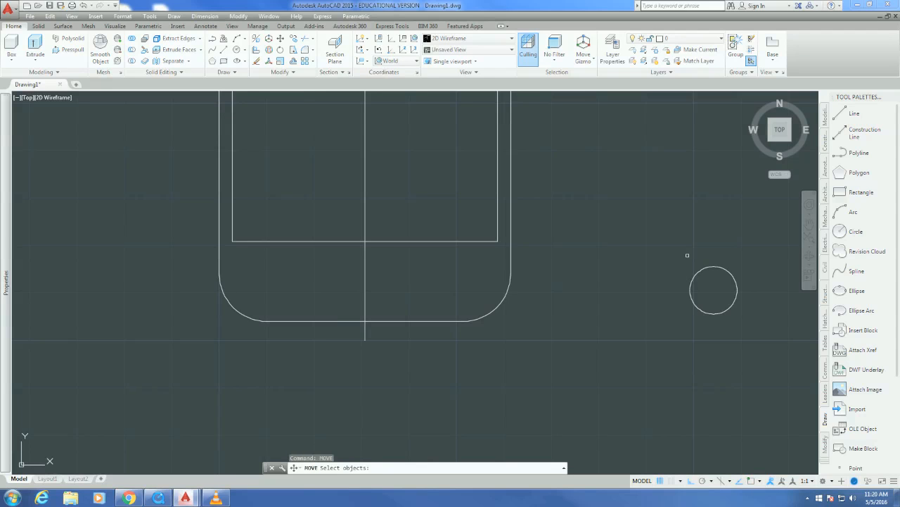
left_click(741, 324)
left_click(647, 246)
key("Return")
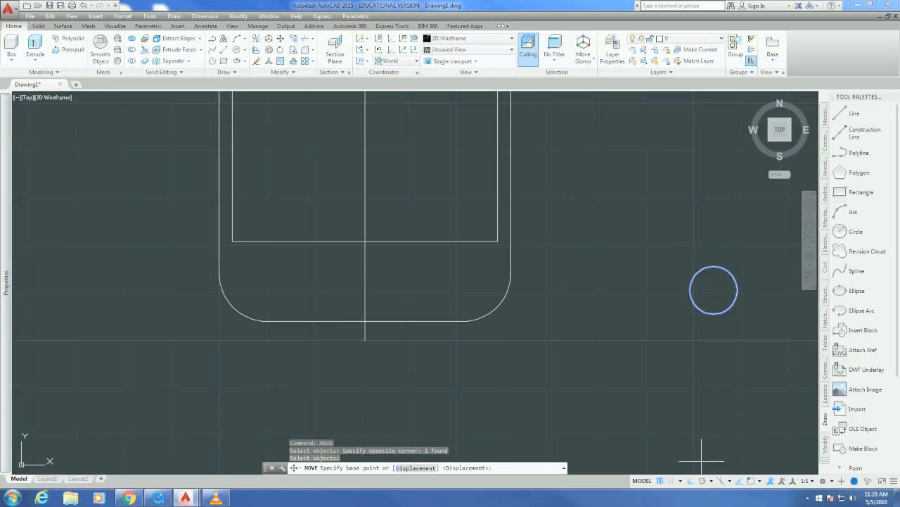
key("F3")
left_click(713, 289)
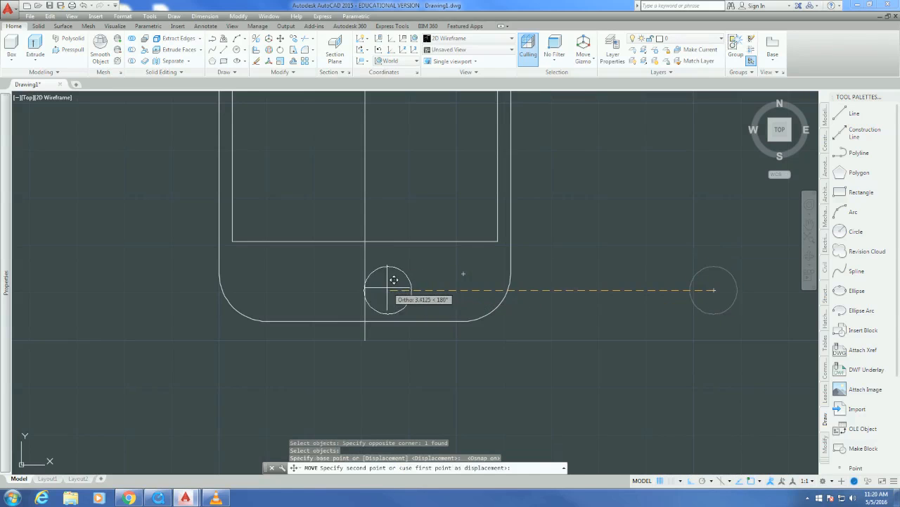
left_click(365, 289)
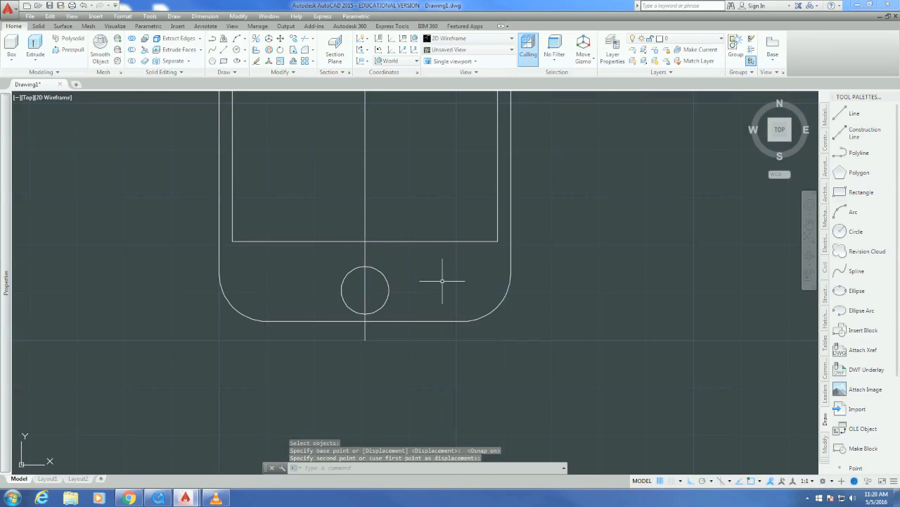
key("Escape")
- With Object Snap off, move the home button circle up the centre line by about 0.11
scroll(360, 275, "up", 5)
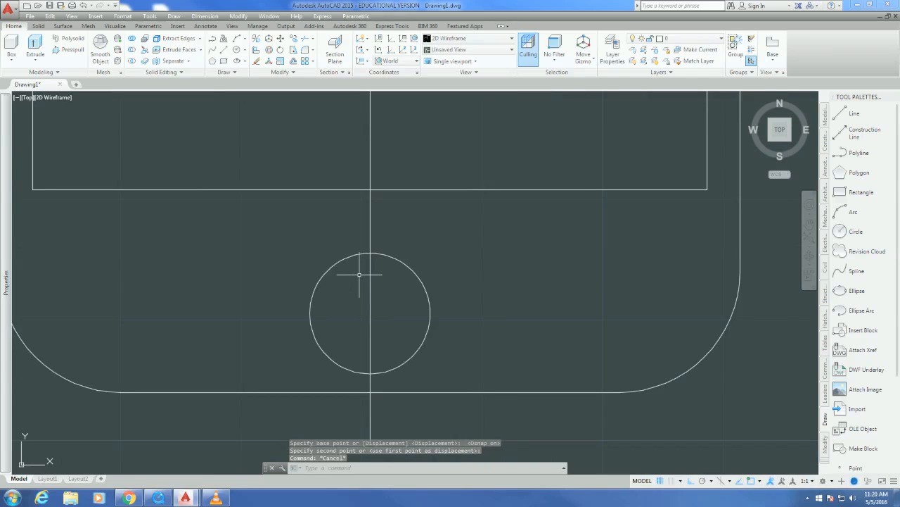
key("Return")
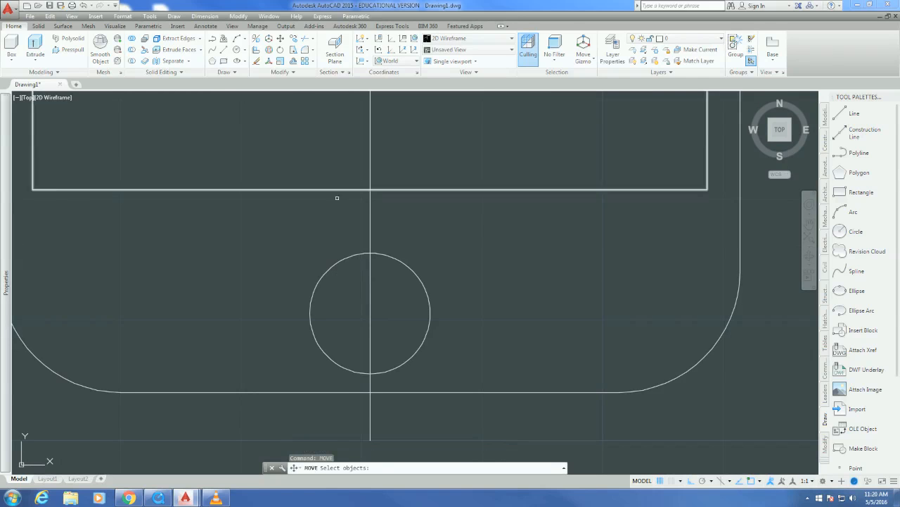
left_click(336, 272)
left_click(310, 255)
key("Return")
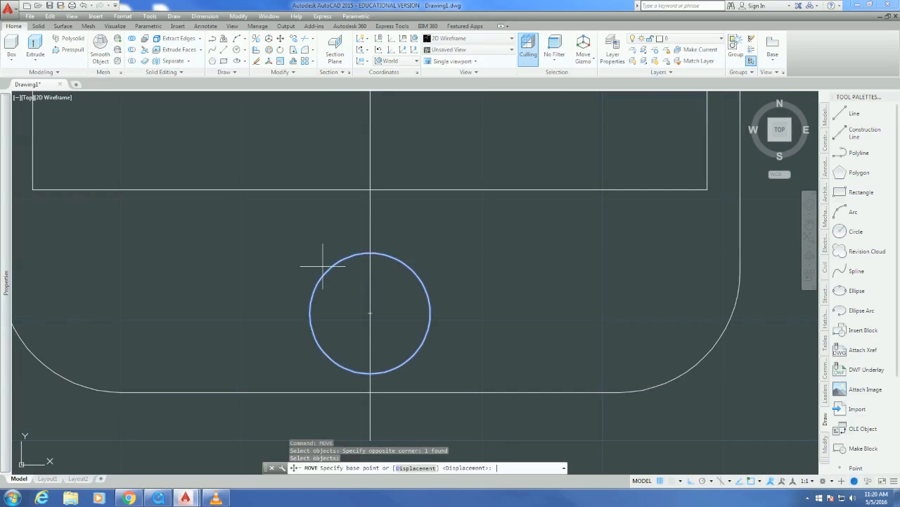
left_click(370, 311)
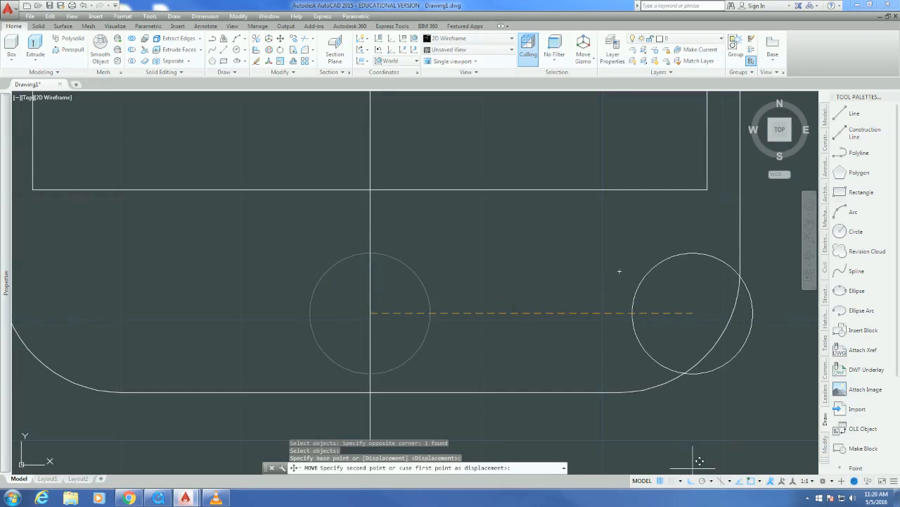
key("F3")
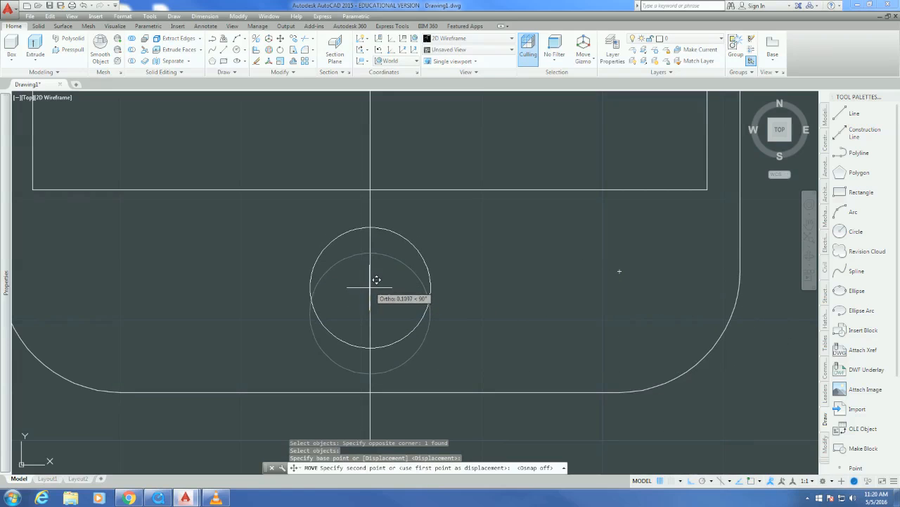
left_click(377, 280)
scroll(519, 304, "down", 4)
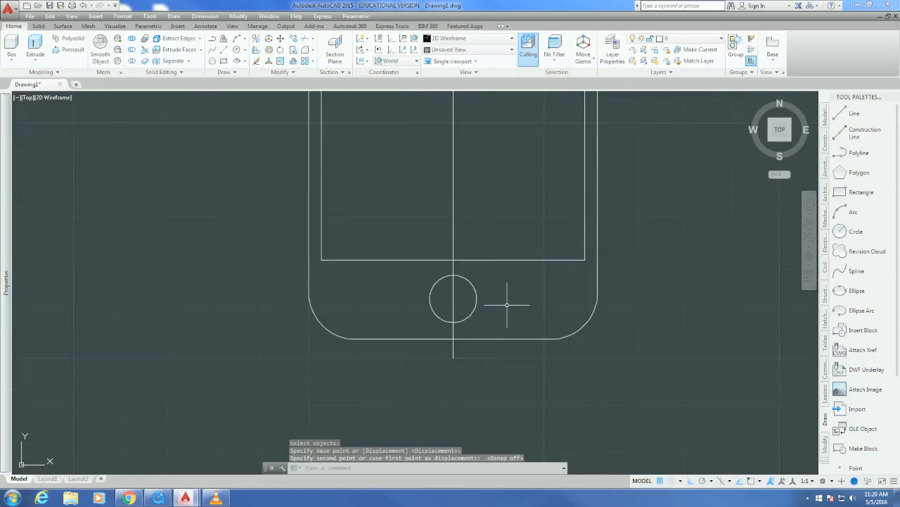
- Erase the vertical centre line running through the phone
scroll(506, 304, "down", 5)
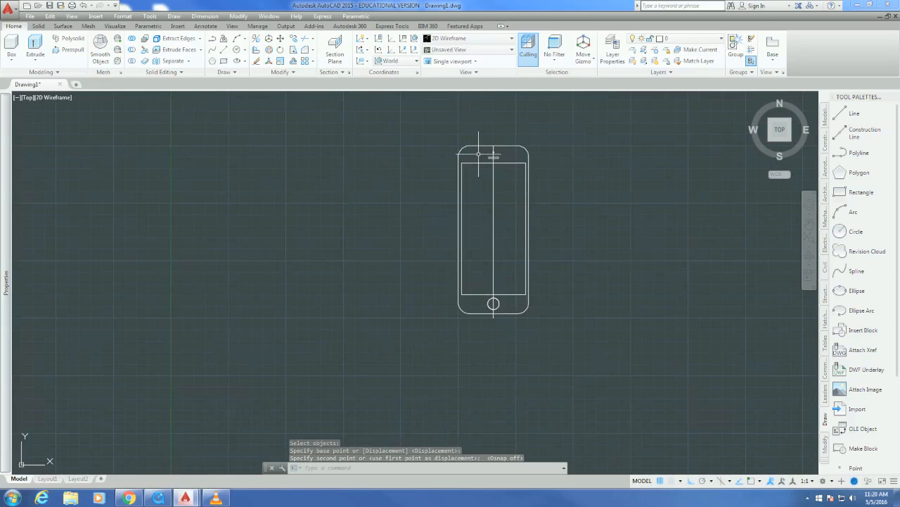
scroll(494, 171, "up", 2)
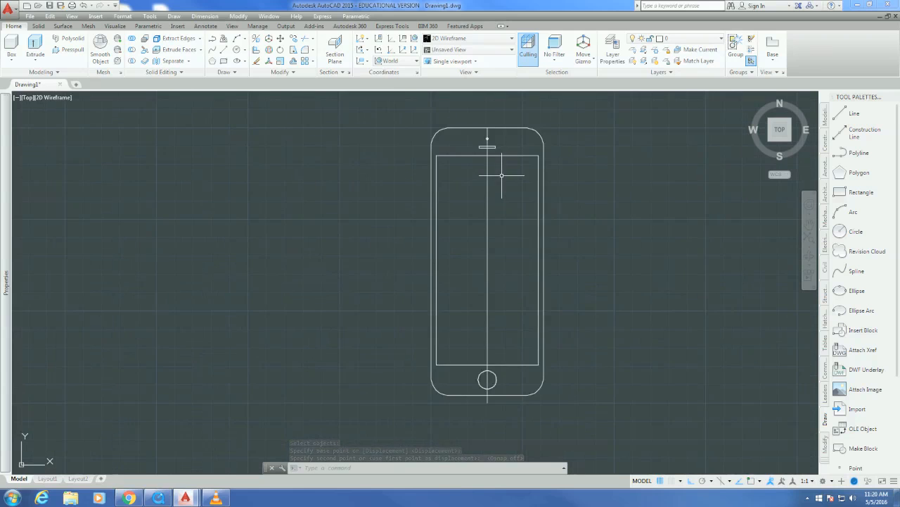
left_click(511, 243)
left_click(469, 202)
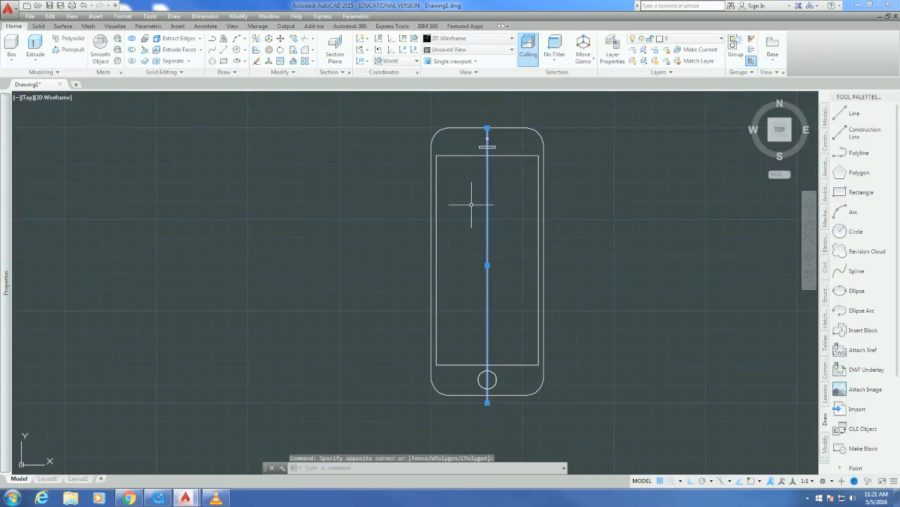
key("Delete")
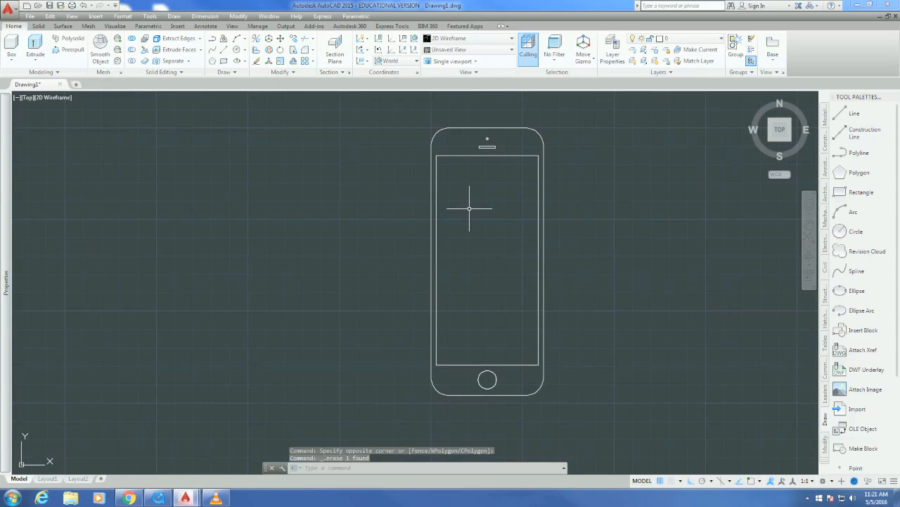
- Switch the drawing to the SE Isometric view
scroll(469, 208, "up", 1)
scroll(466, 204, "down", 1)
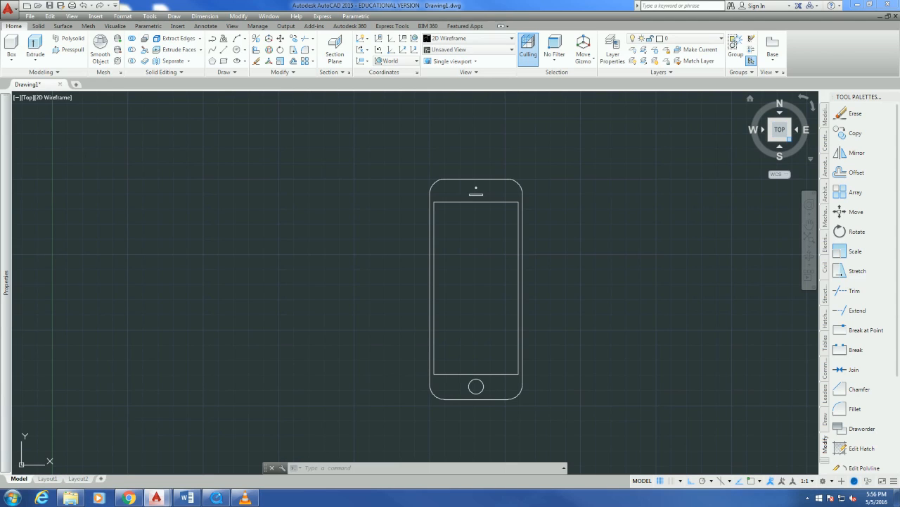
left_click(788, 138)
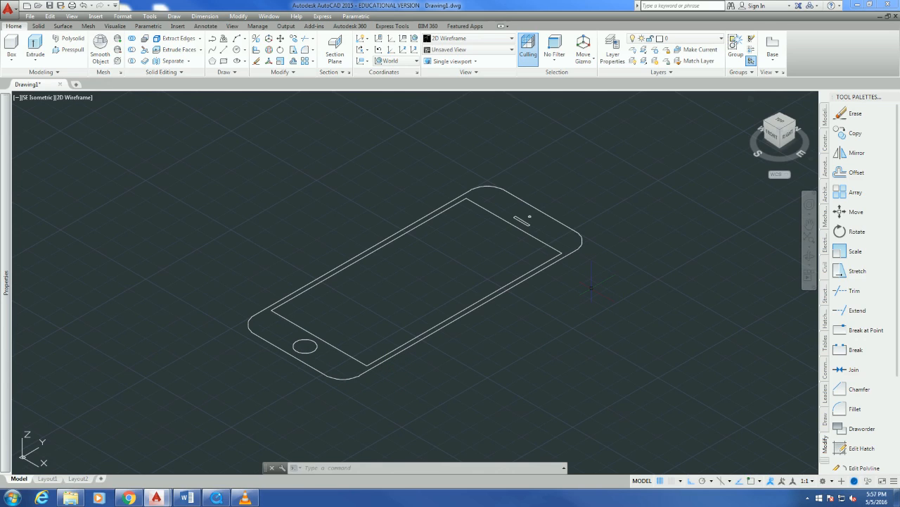
- Join the four straight edges and four corner arcs of the phone's outer outline into a single object
type("join")
key("Return")
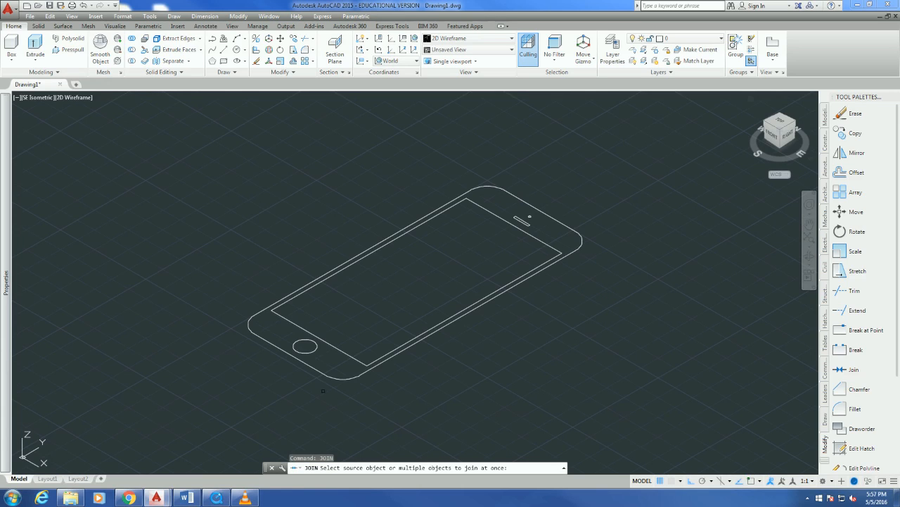
left_click(270, 343)
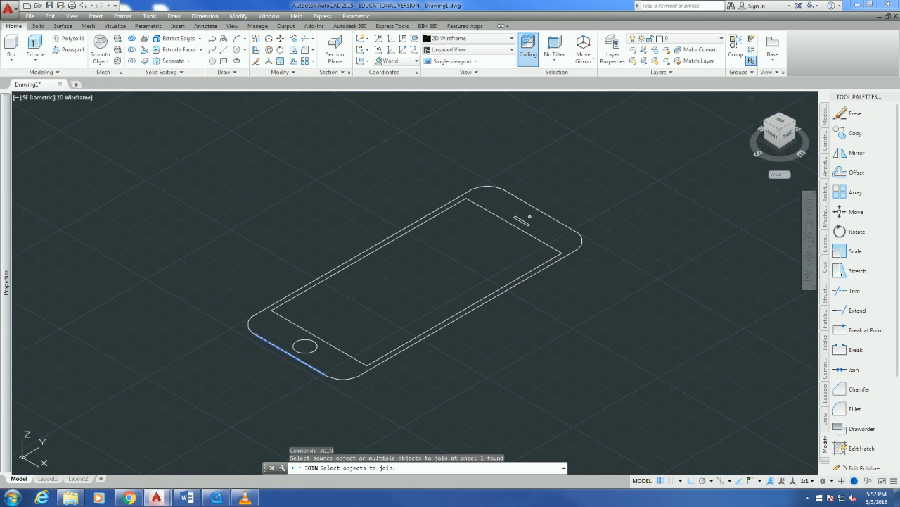
left_click(250, 328)
left_click(261, 311)
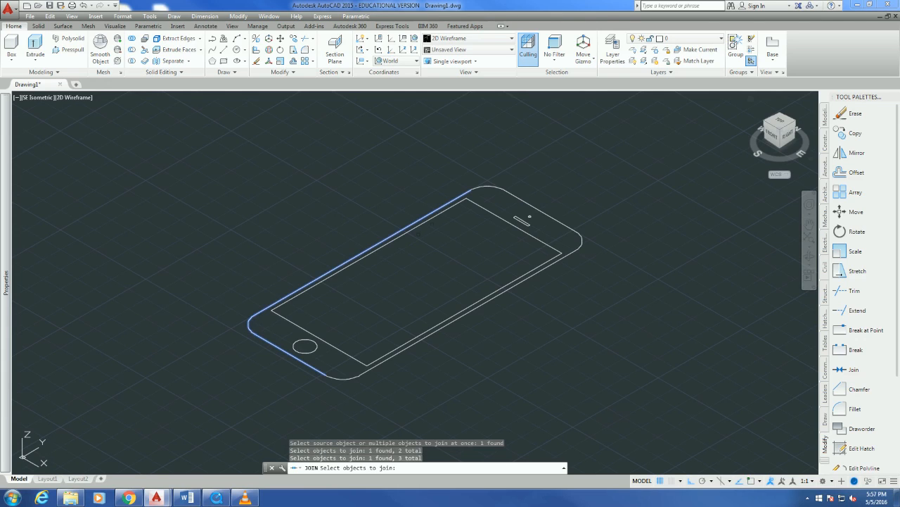
left_click(488, 187)
left_click(515, 197)
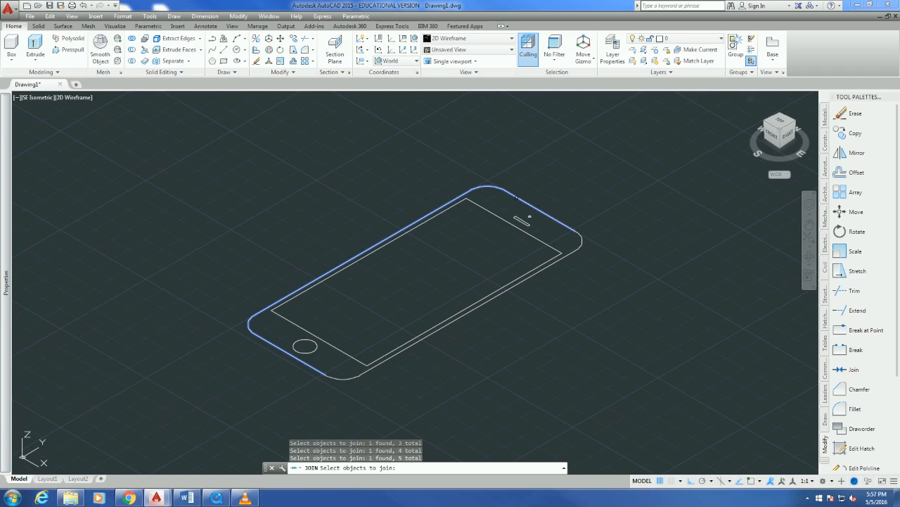
left_click(581, 242)
left_click(553, 263)
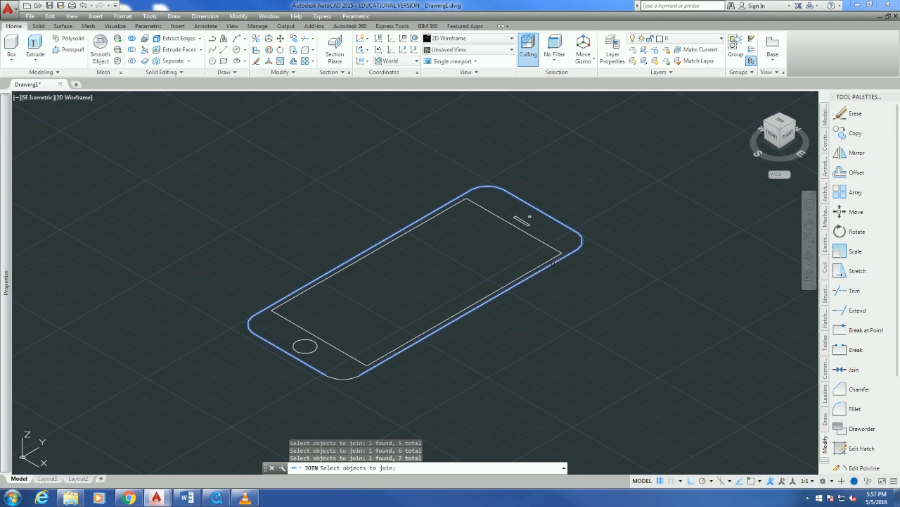
left_click(345, 377)
key("Return")
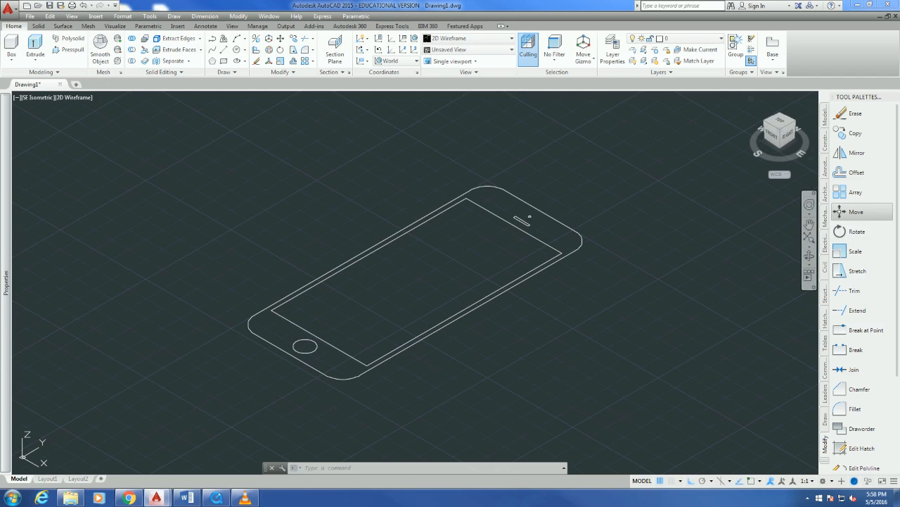
- With Object Snap on, copy the joined phone outline 0.14 straight down along the Z axis
left_click(854, 133)
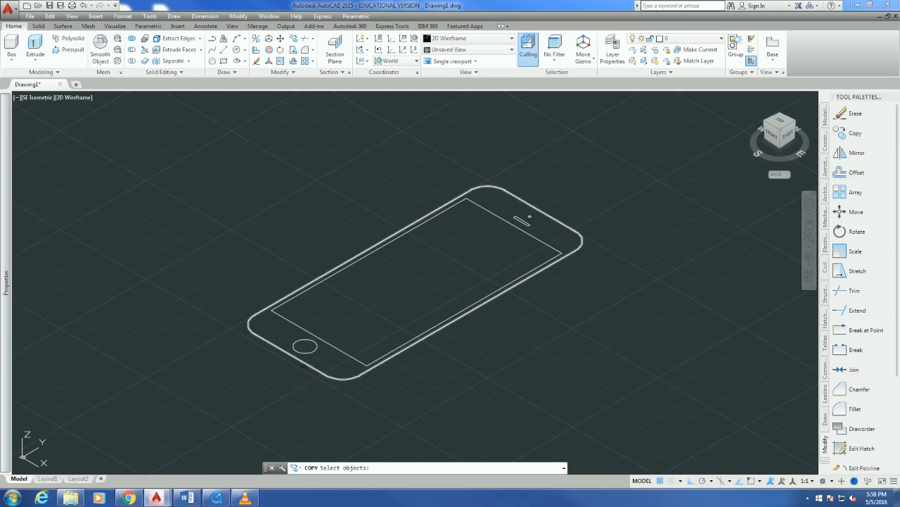
left_click(307, 363)
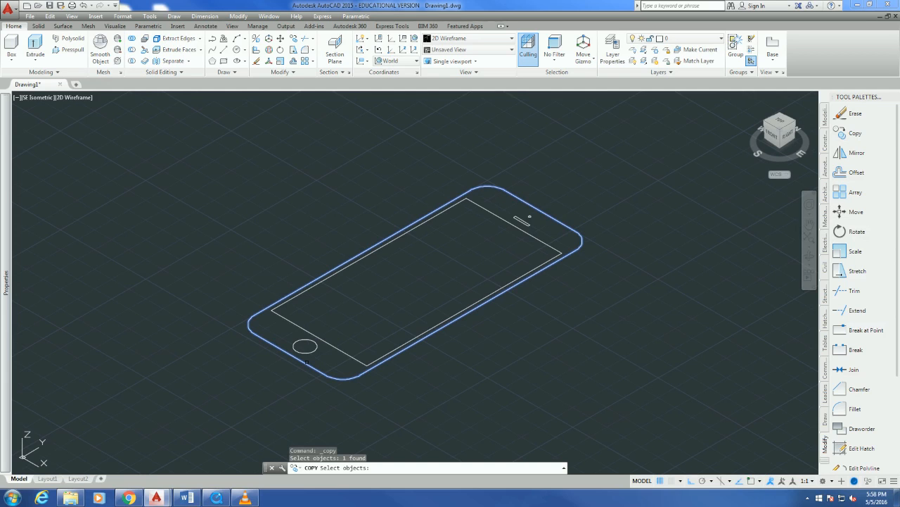
key("Return")
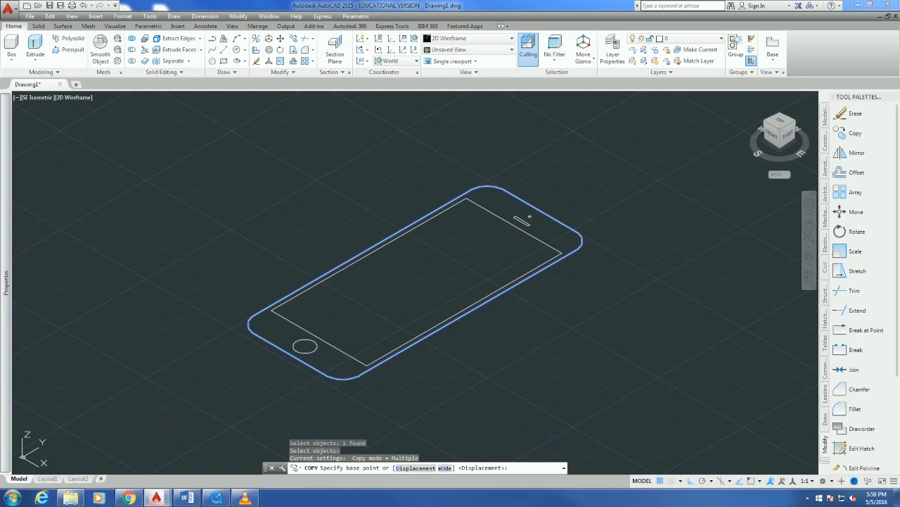
key("F3")
left_click(289, 355)
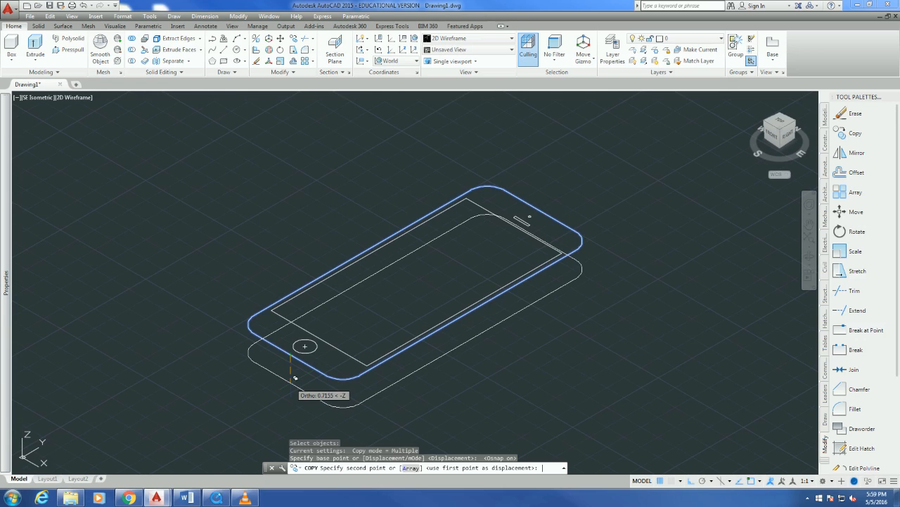
type("0.14")
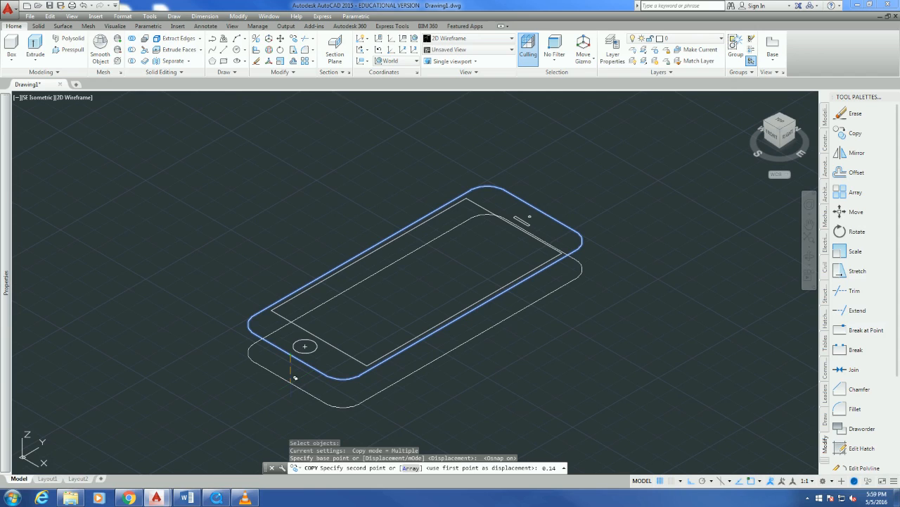
key("Return")
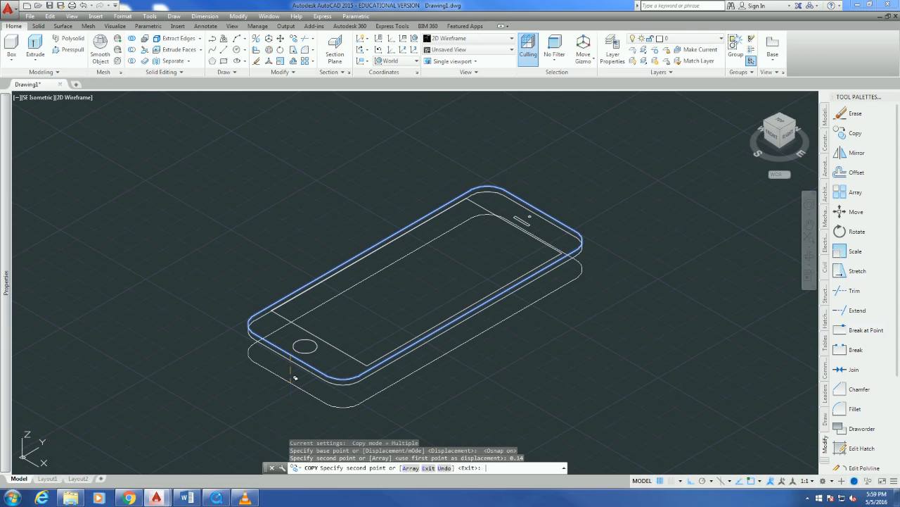
key("Return")
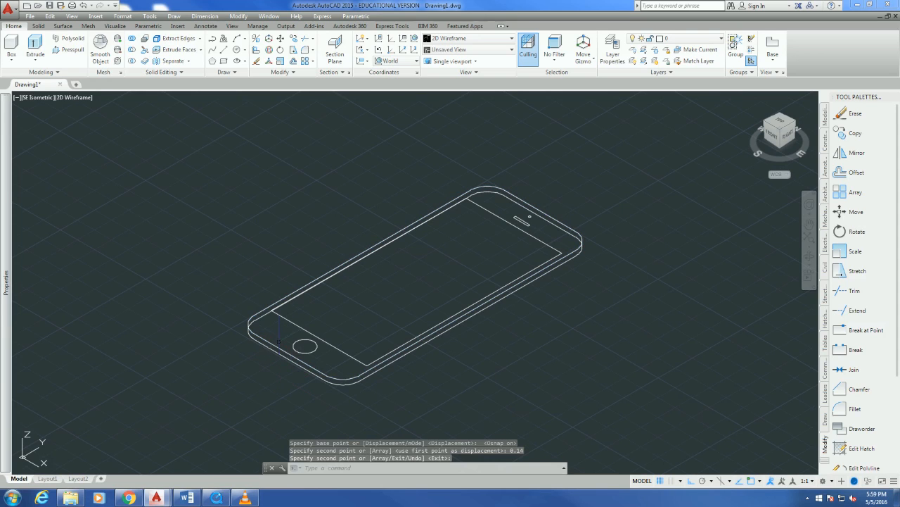
- Define a three-point UCS beside the phone's home-button end, with X along the short edge and Y pointing vertically up
scroll(306, 384, "up", 4)
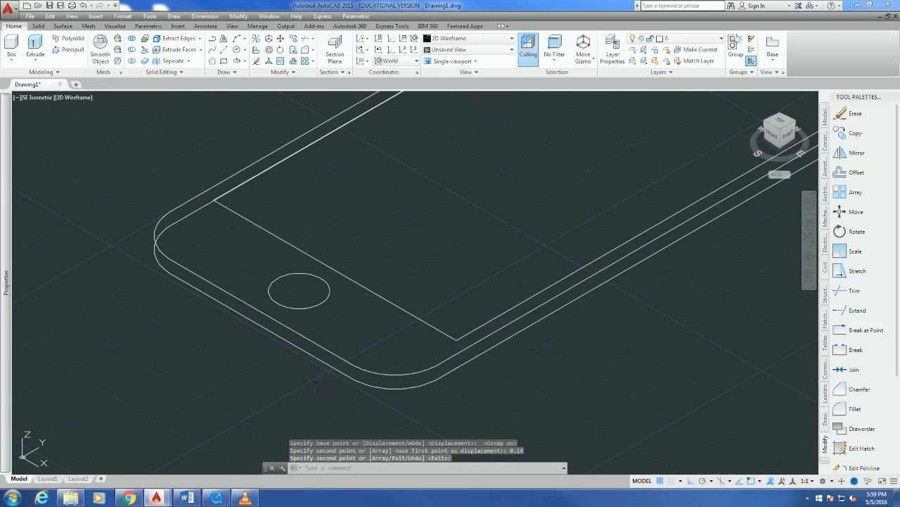
scroll(360, 391, "down", 2)
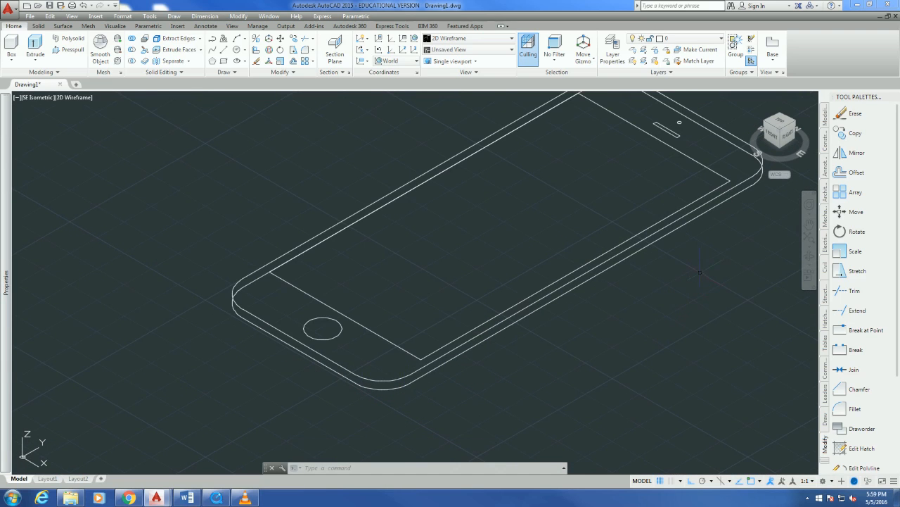
scroll(265, 235, "down", 2)
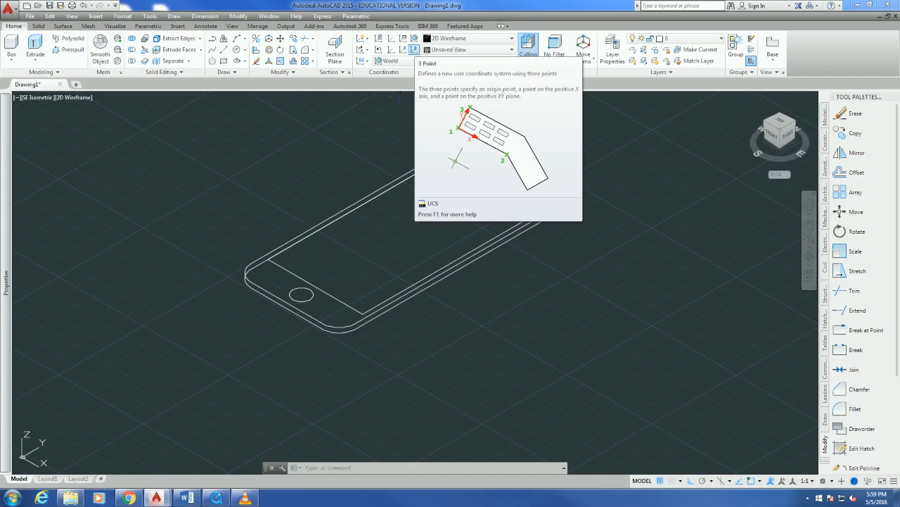
left_click(414, 50)
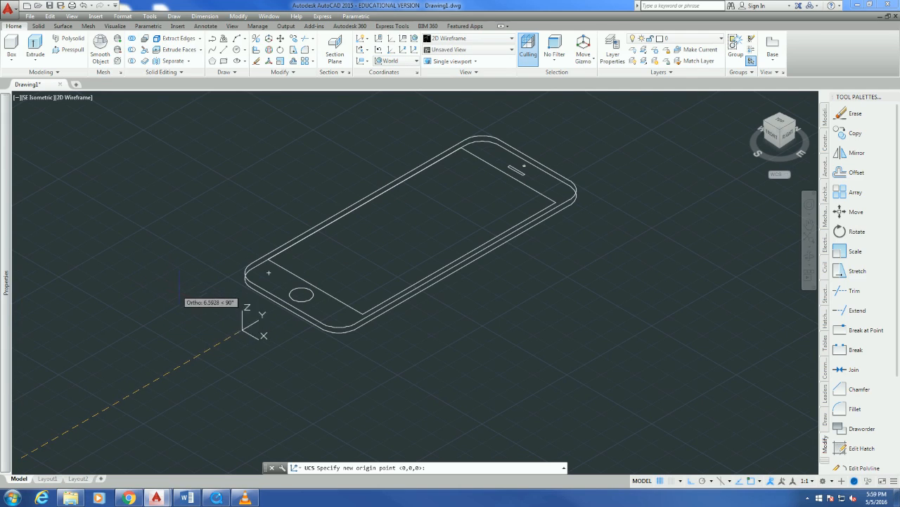
left_click(227, 329)
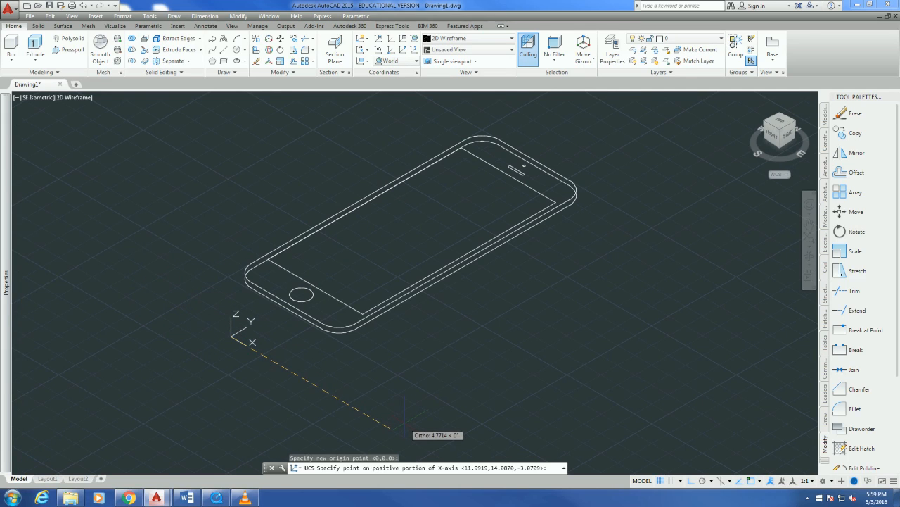
left_click(406, 421)
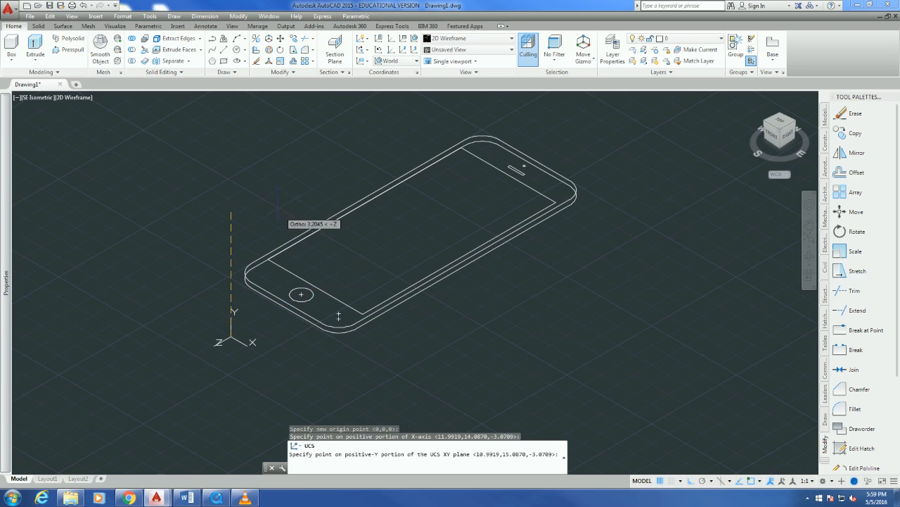
left_click(263, 175)
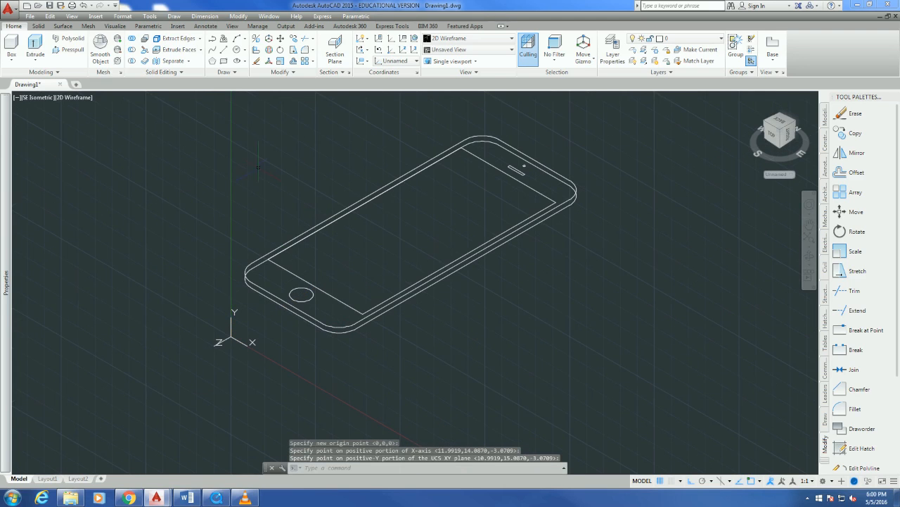
- Draw a 0.14 radius circle centred on the lower outline where the front corner arc meets the long straight edge
scroll(348, 339, "up", 2)
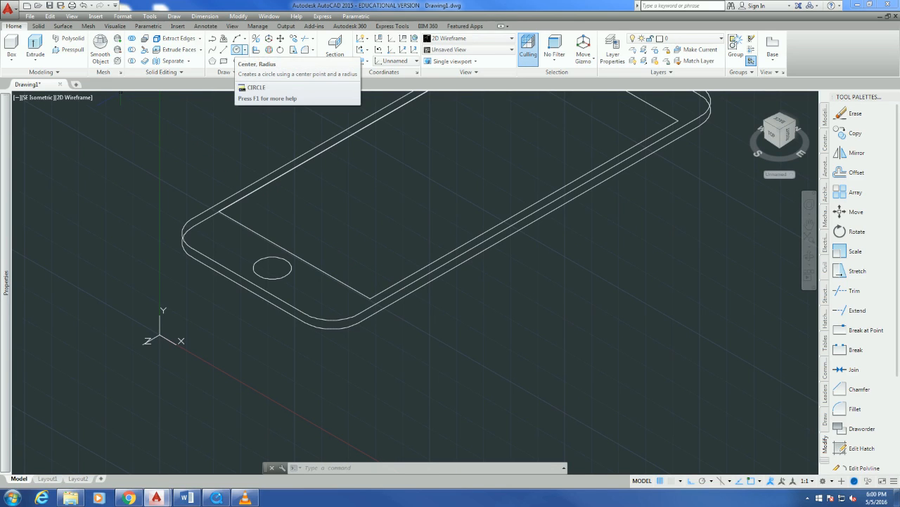
left_click(237, 50)
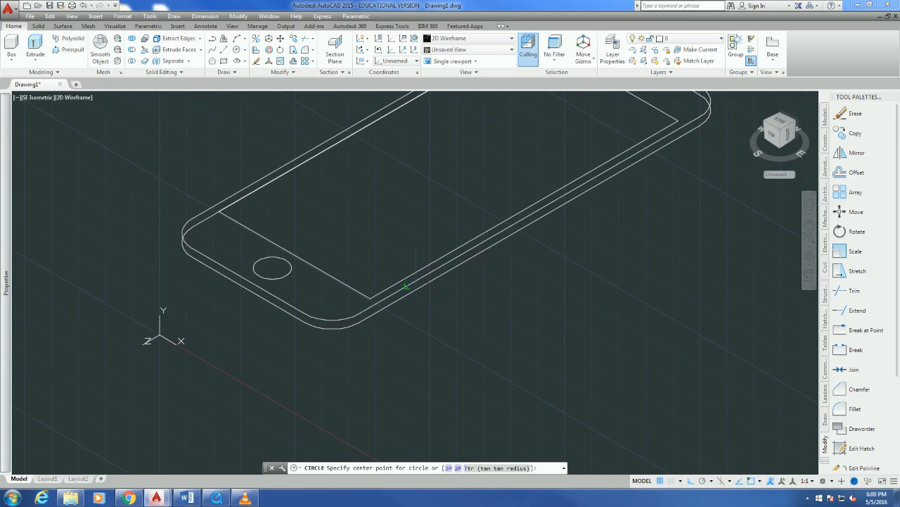
scroll(358, 322, "up", 4)
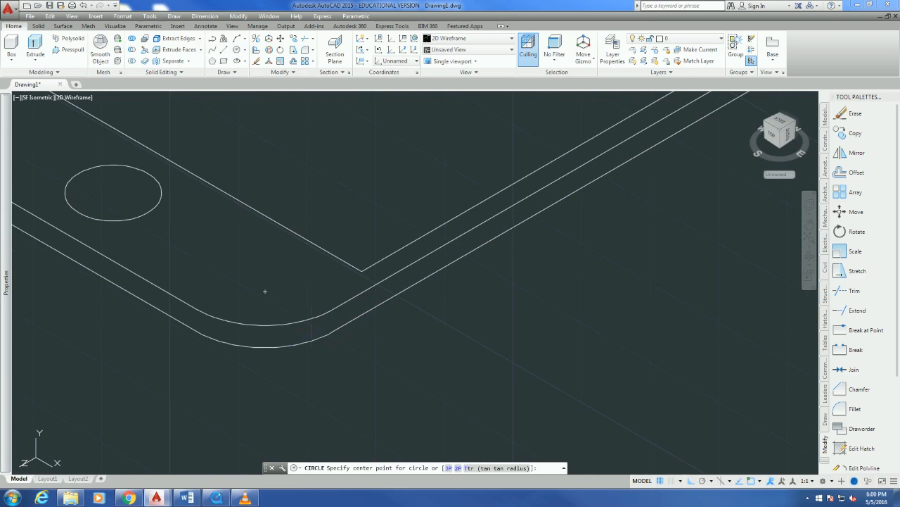
left_click(333, 331)
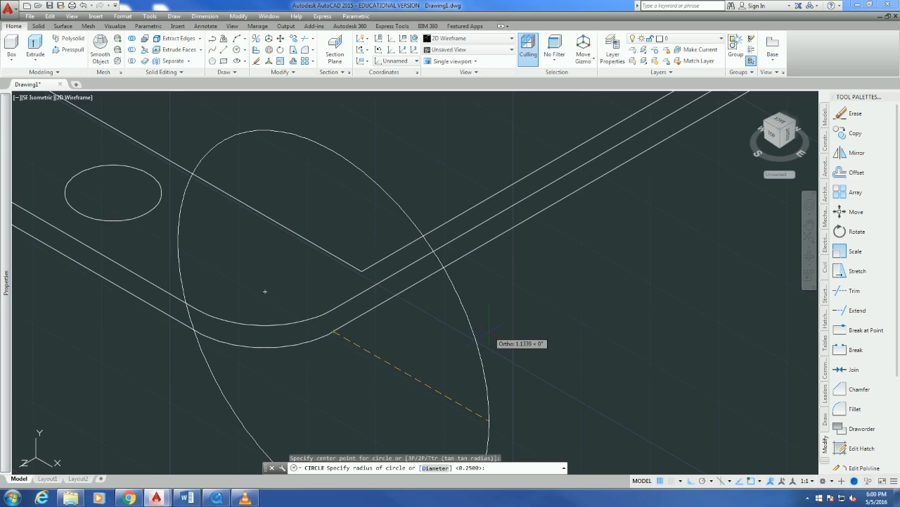
type("0.14")
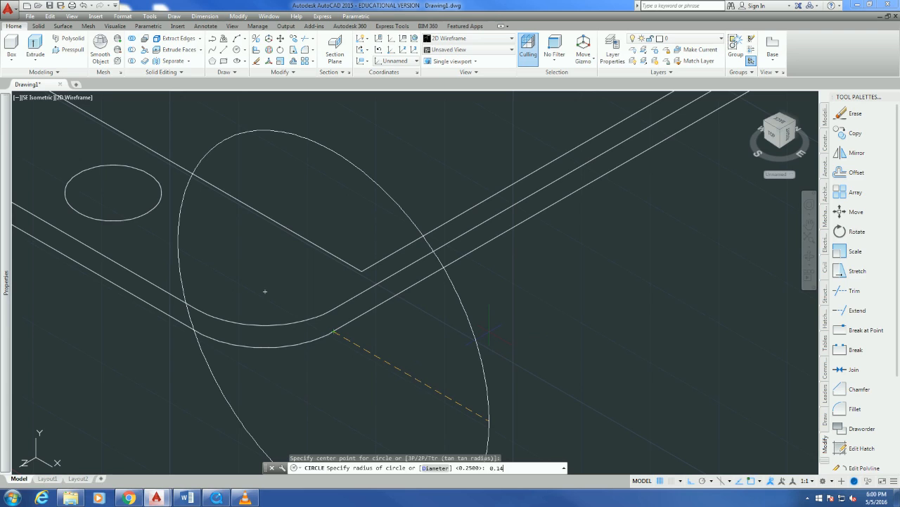
key("Return")
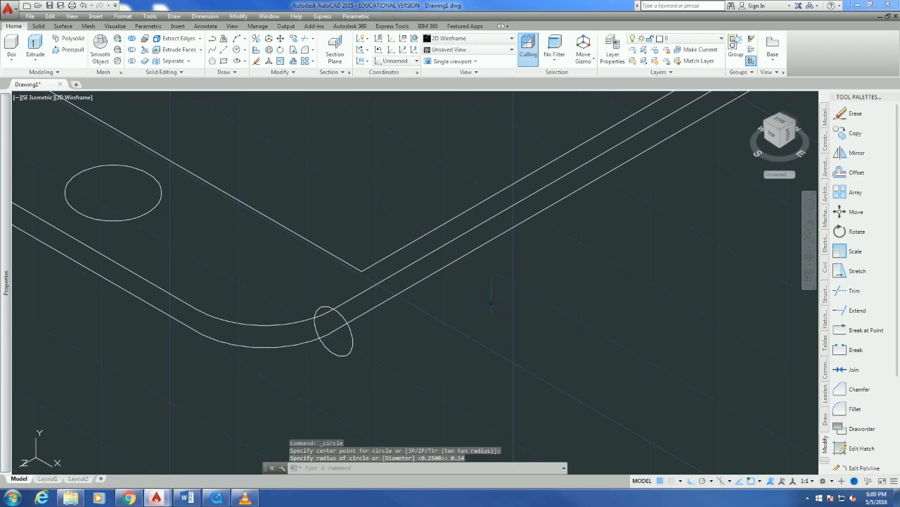
- Sweep the 0.14 radius circle along the lower phone outline as a solid
scroll(490, 317, "down", 2)
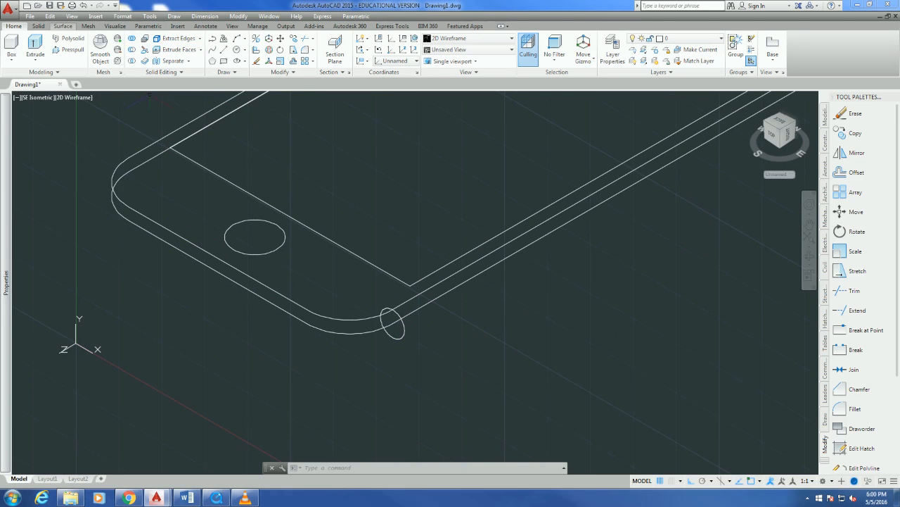
left_click(38, 26)
left_click(156, 44)
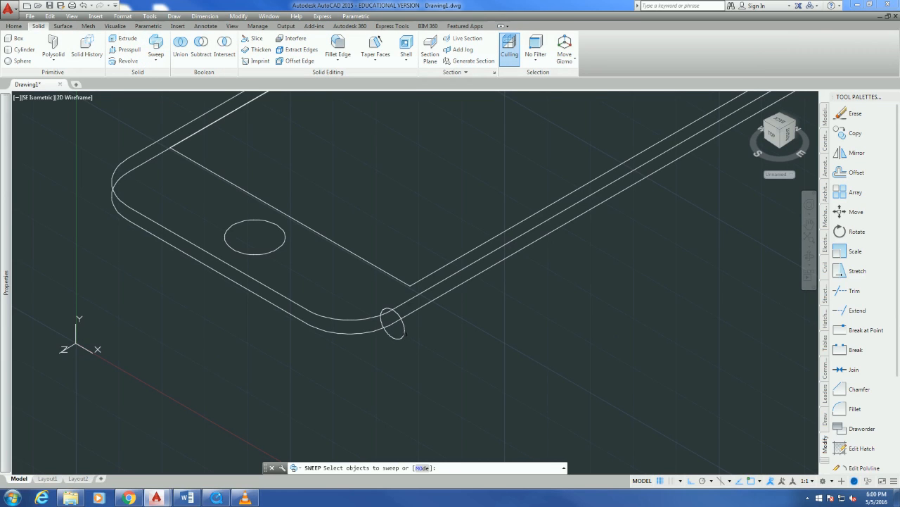
left_click(404, 331)
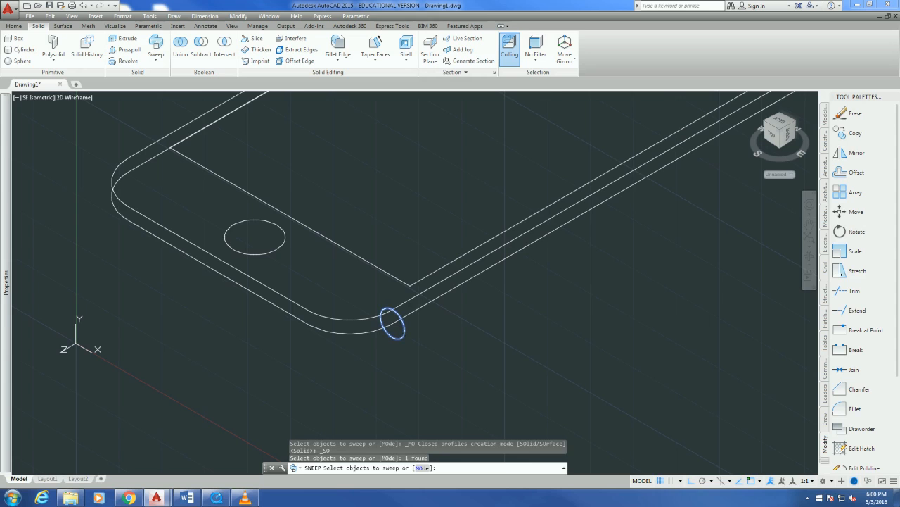
key("Return")
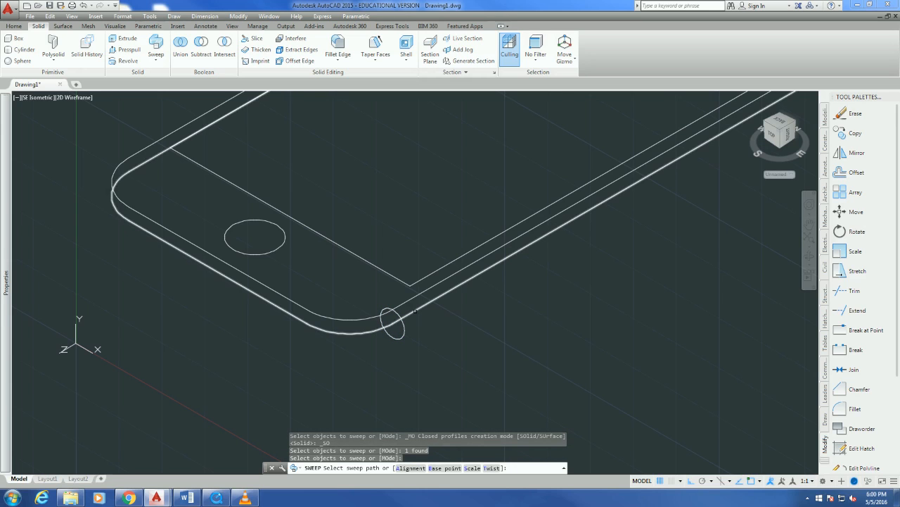
left_click(415, 310)
scroll(528, 371, "down", 5)
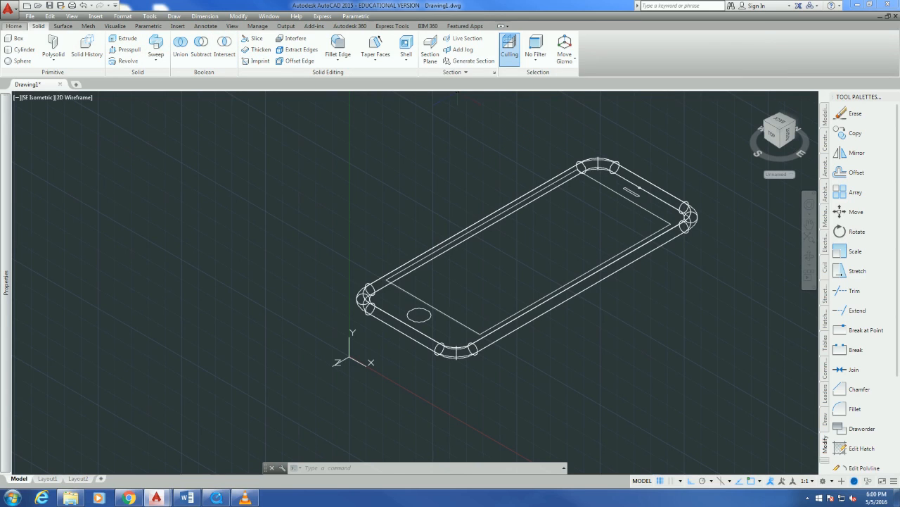
- Display the model in the Realistic visual style and reset the UCS to World
left_click(14, 26)
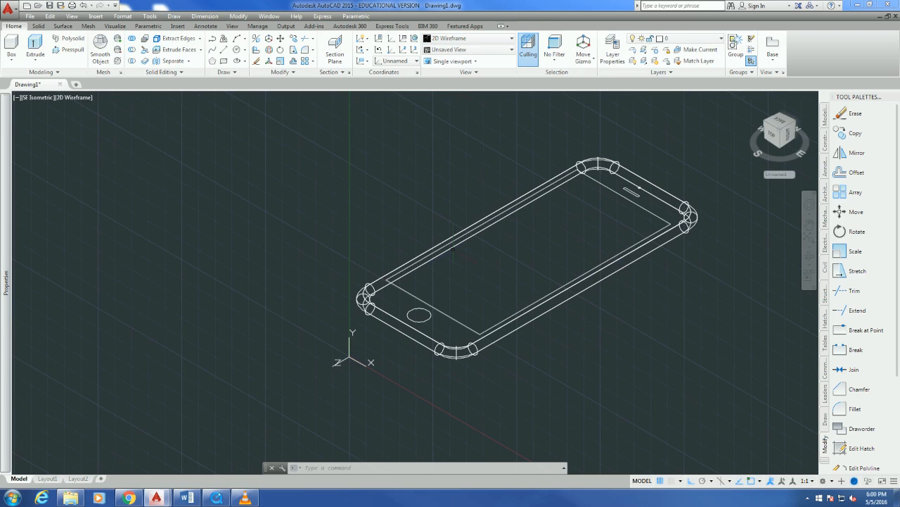
left_click(506, 38)
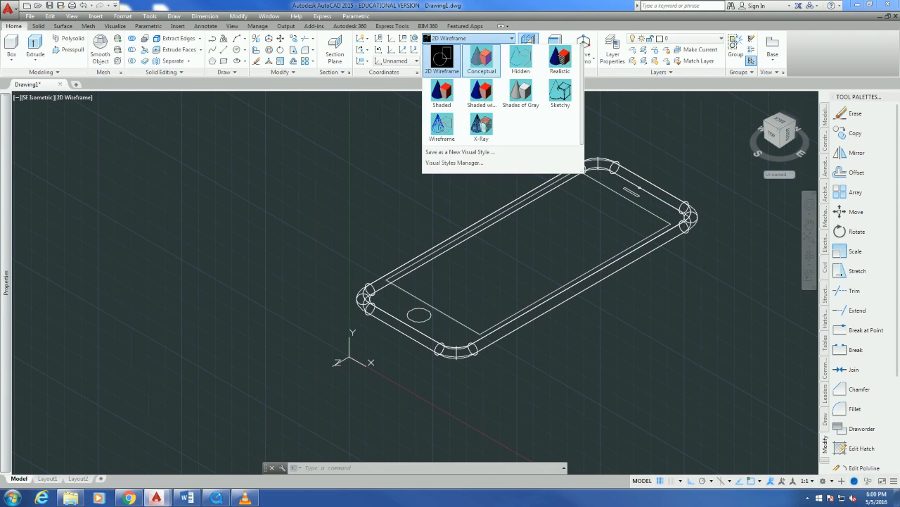
left_click(560, 58)
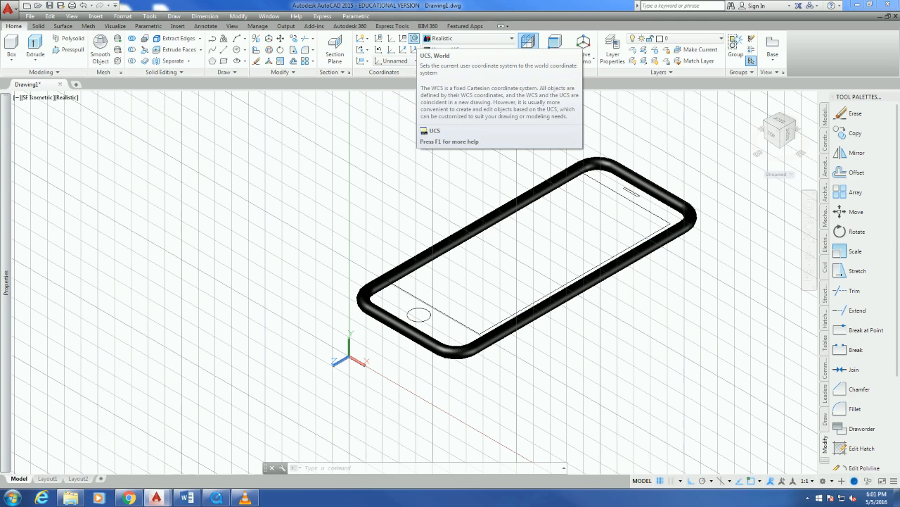
left_click(413, 39)
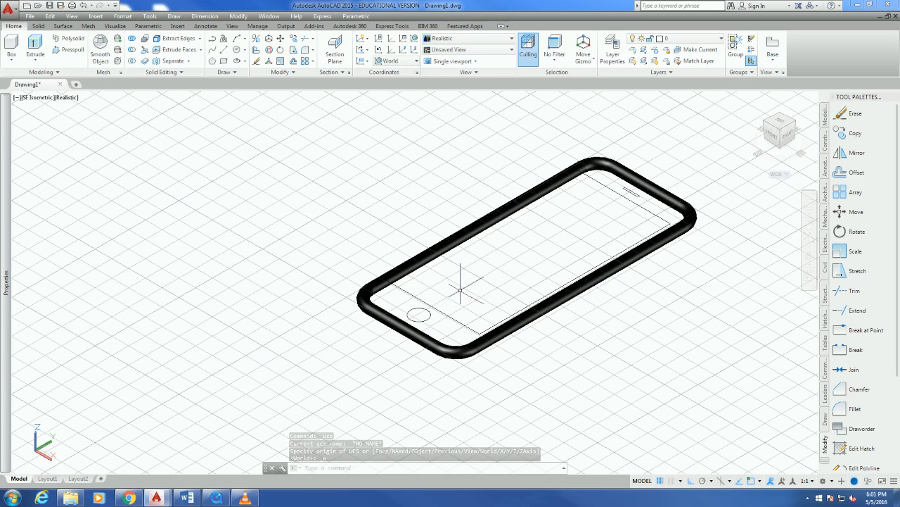
scroll(415, 302, "up", 4)
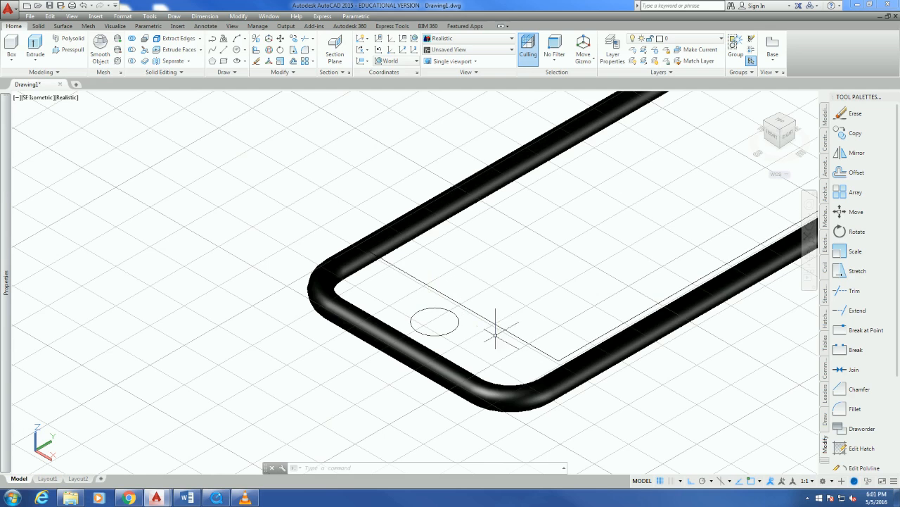
scroll(489, 371, "up", 5)
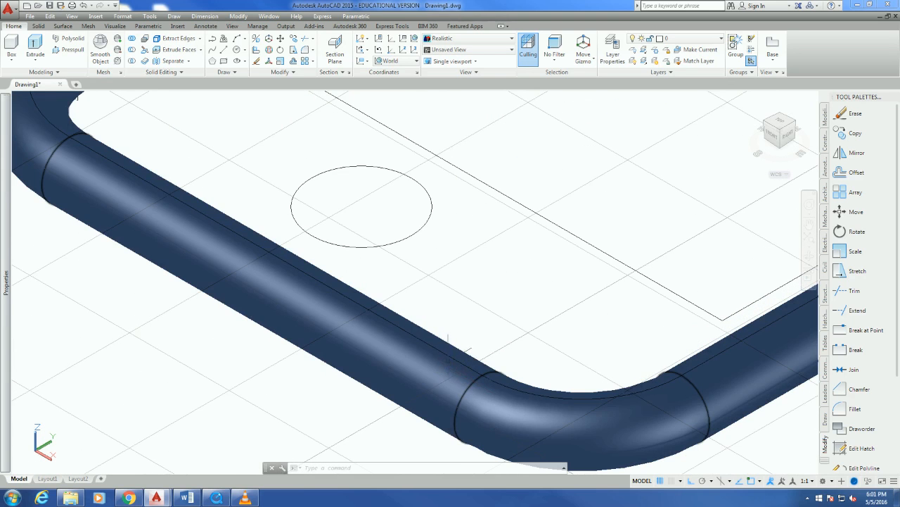
scroll(436, 320, "up", 5)
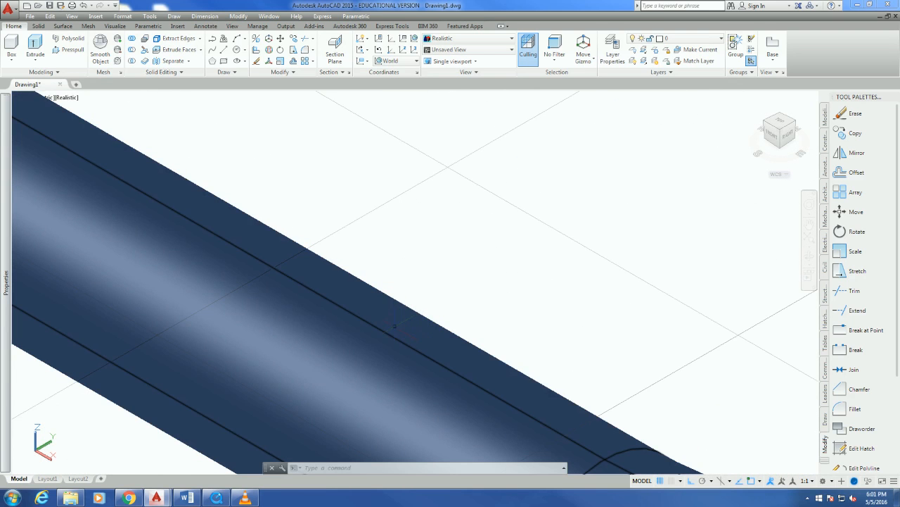
scroll(441, 308, "down", 3)
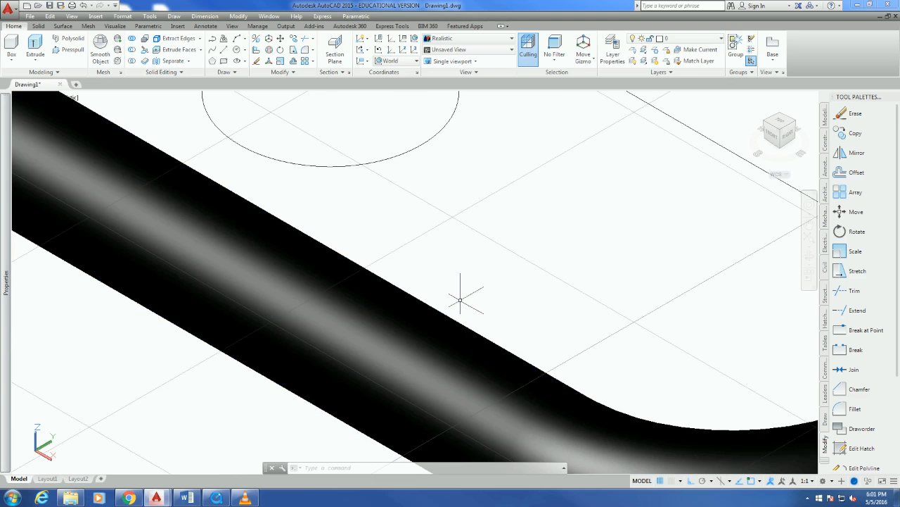
scroll(434, 327, "down", 5)
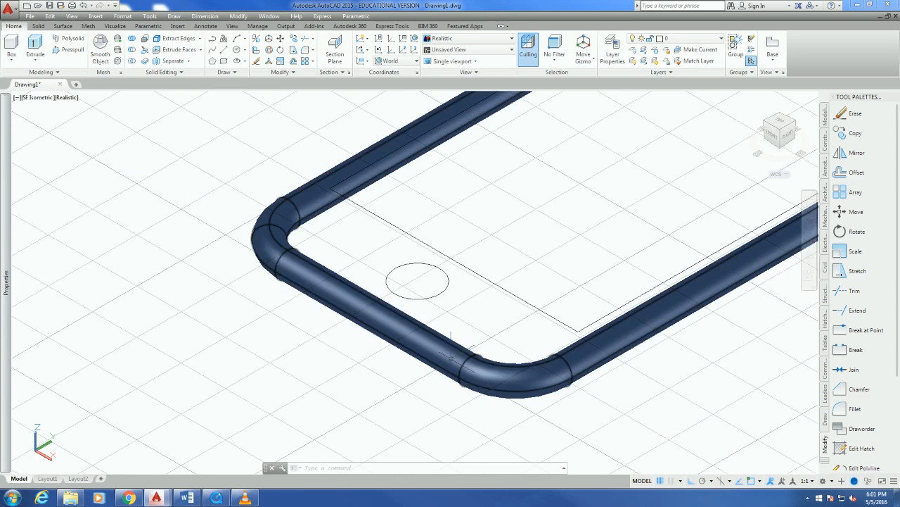
scroll(448, 350, "down", 6)
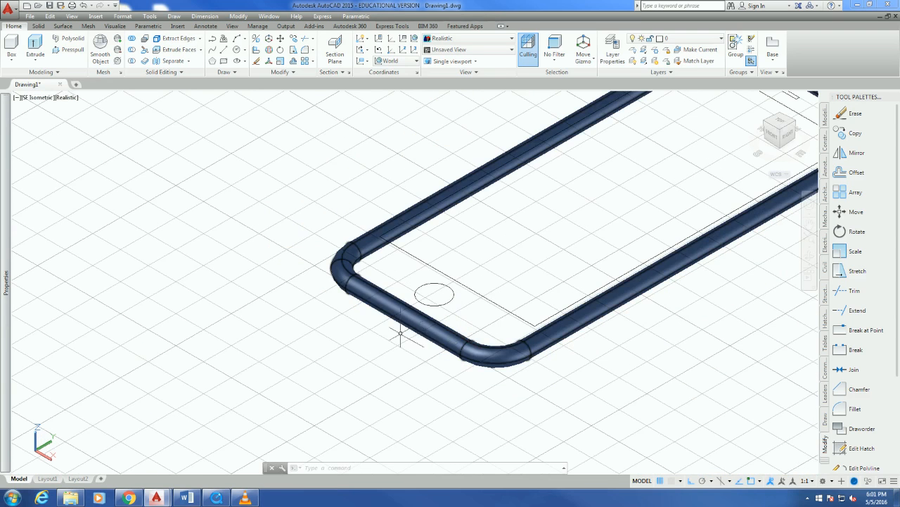
- Create a new layer named outline and assign it colour 21
scroll(508, 207, "up", 2)
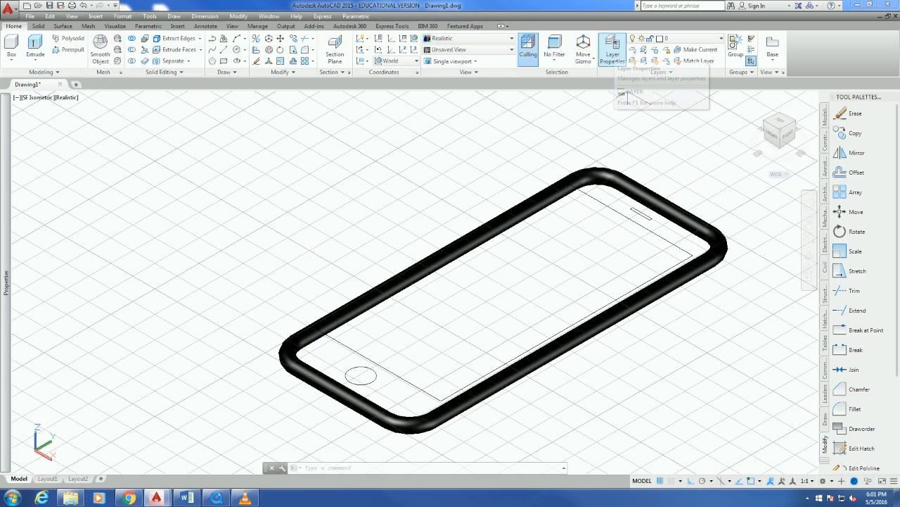
left_click(612, 54)
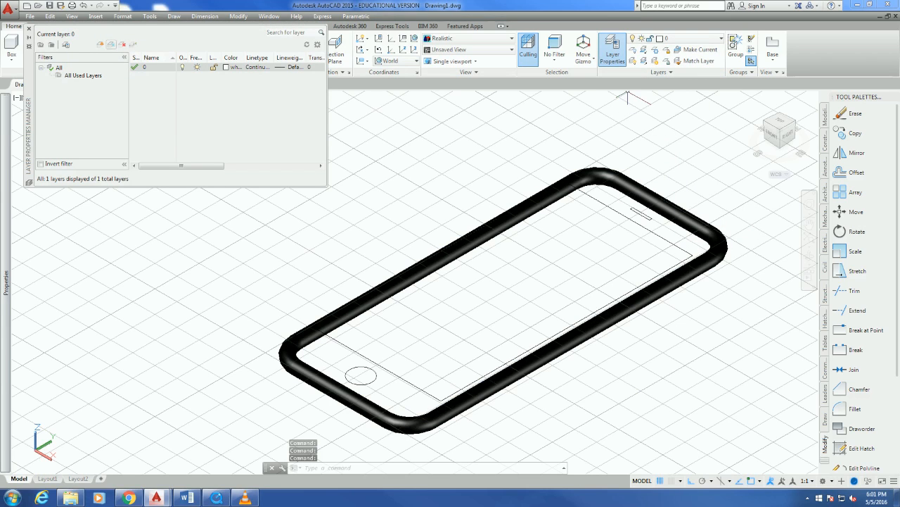
left_click(100, 44)
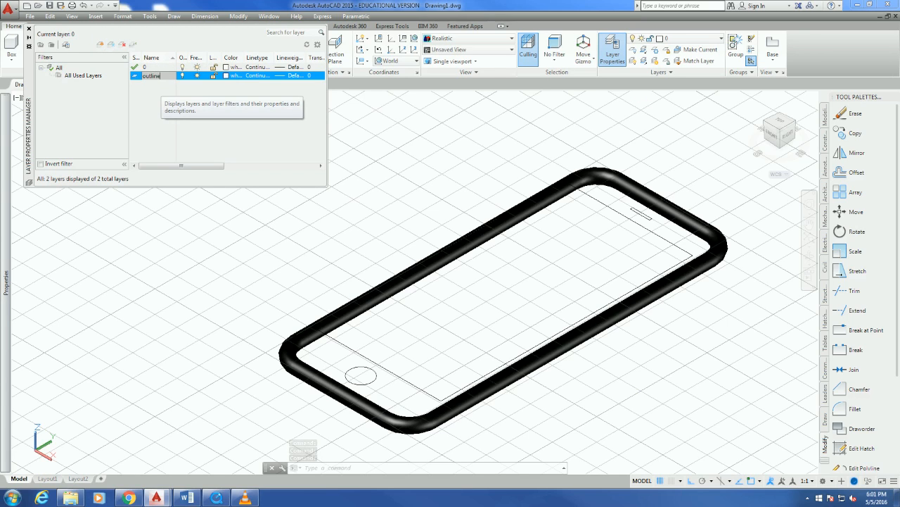
key("Return")
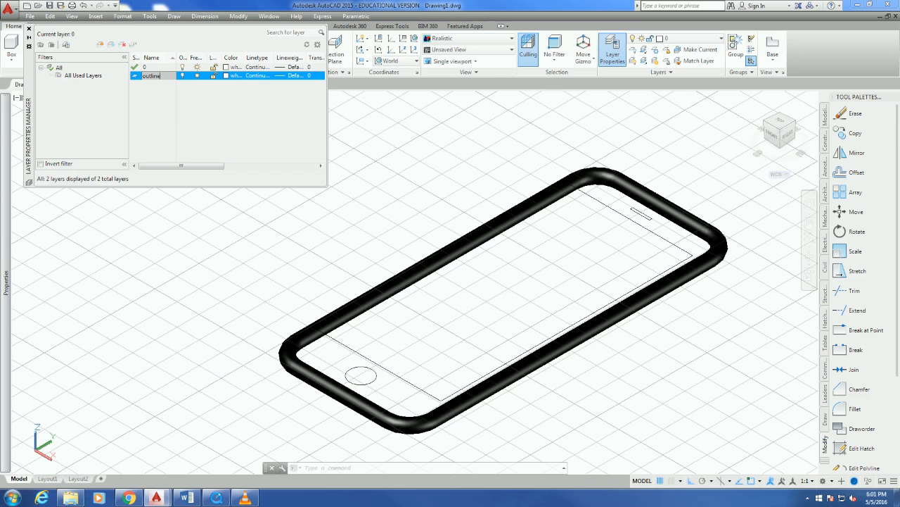
left_click(226, 75)
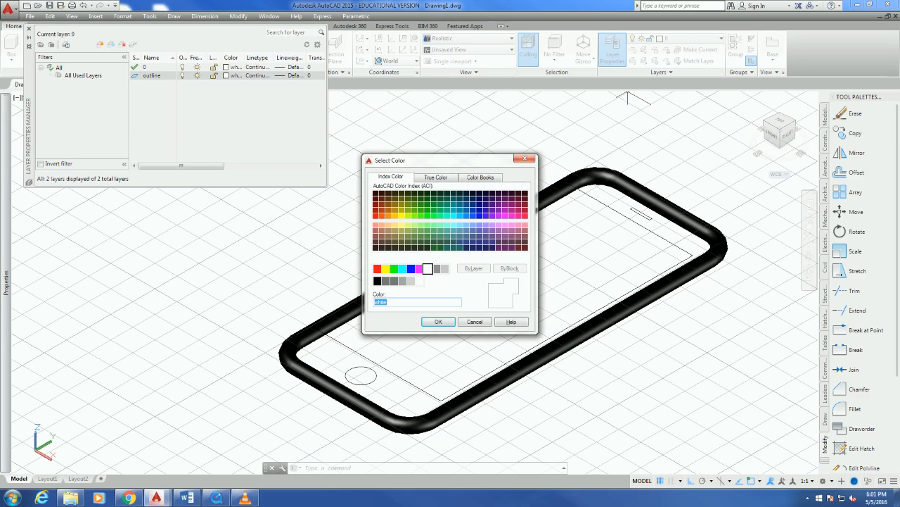
left_click(381, 225)
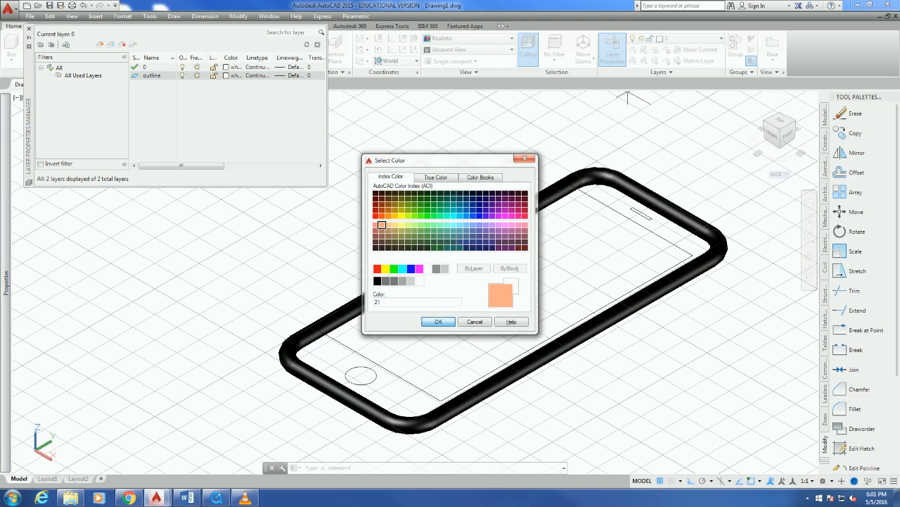
left_click(438, 322)
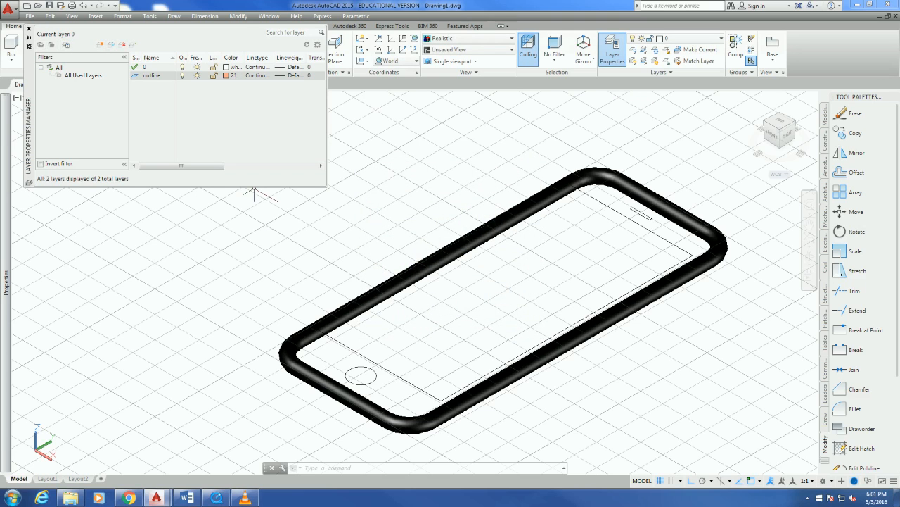
left_click(29, 28)
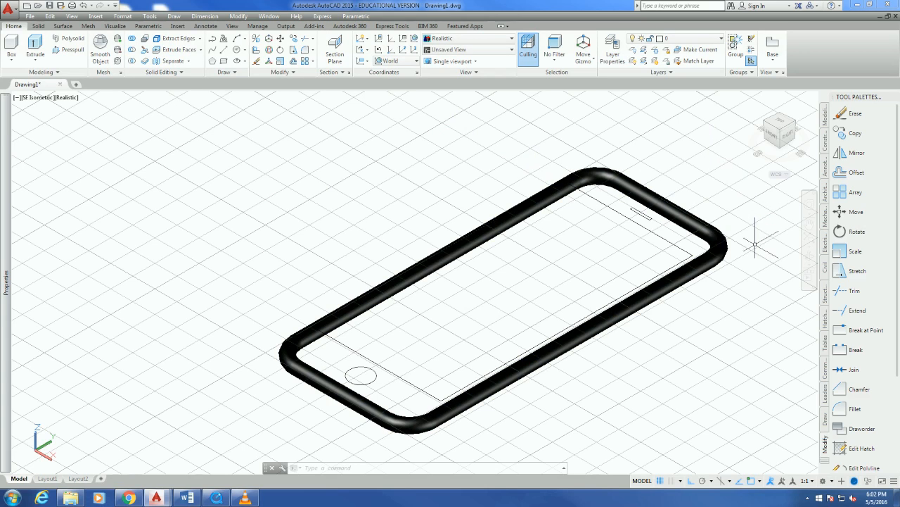
- Move the swept frame solid onto the outline layer
left_click(725, 242)
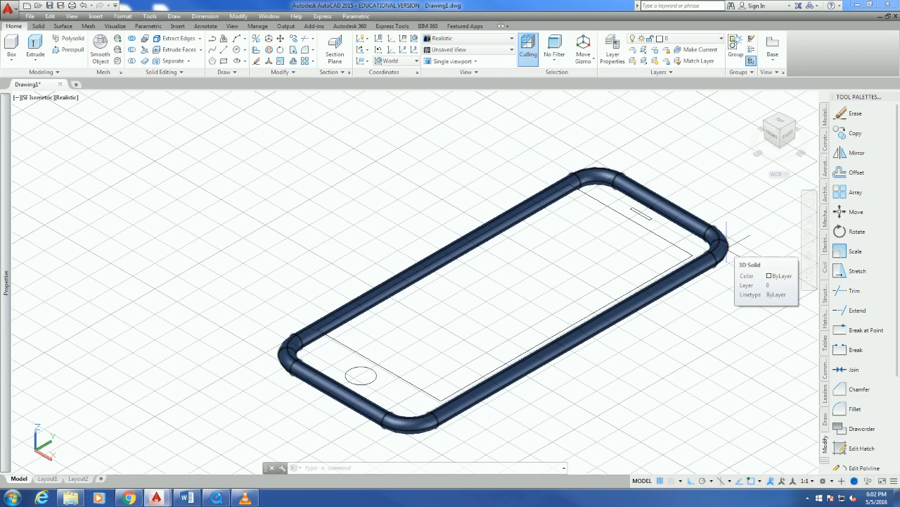
left_click(726, 241)
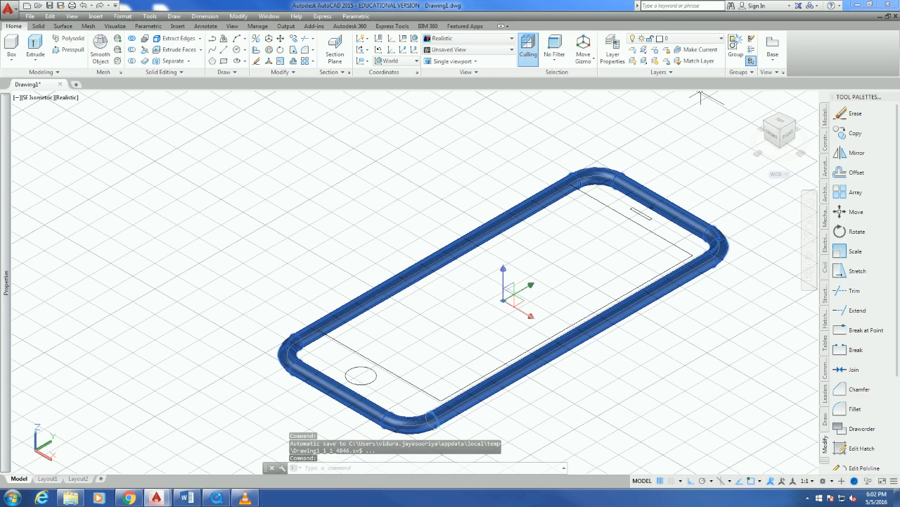
left_click(675, 38)
left_click(679, 61)
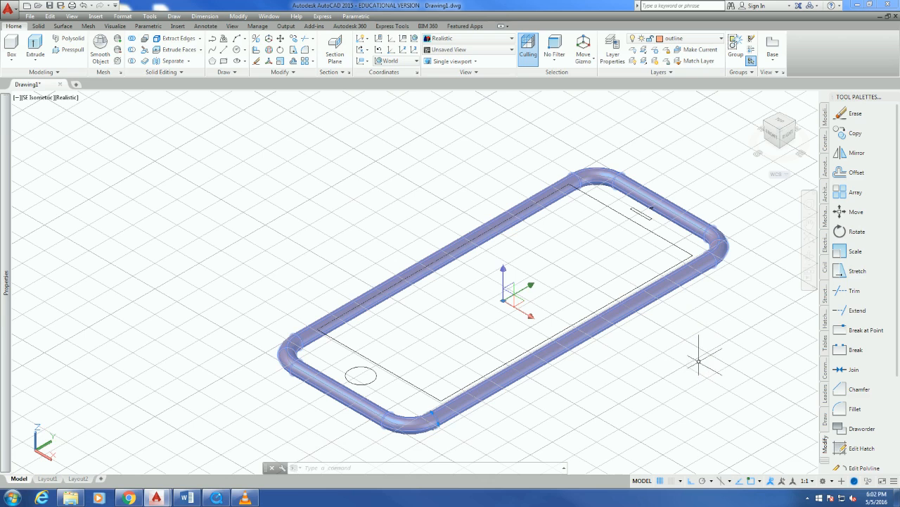
key("Escape")
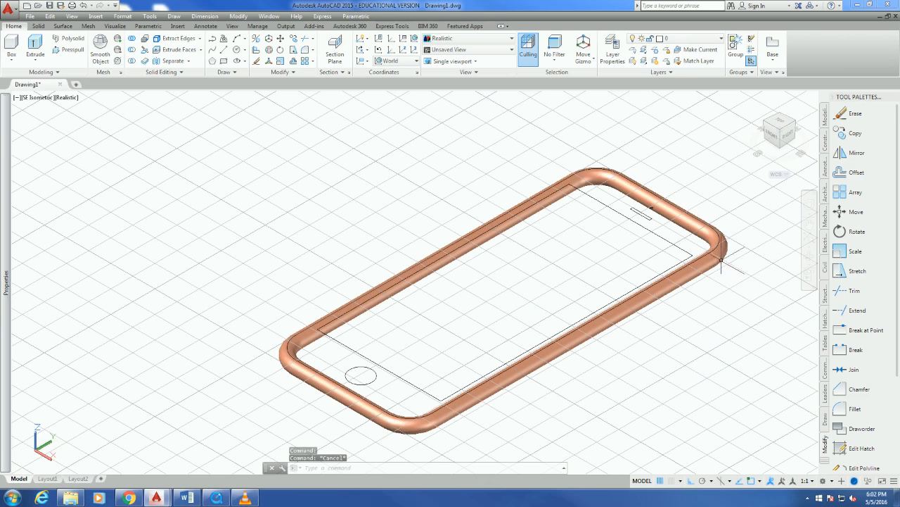
- Try extruding the upper phone outline by a height of 0.28, and undo the extrusion
scroll(721, 261, "up", 4)
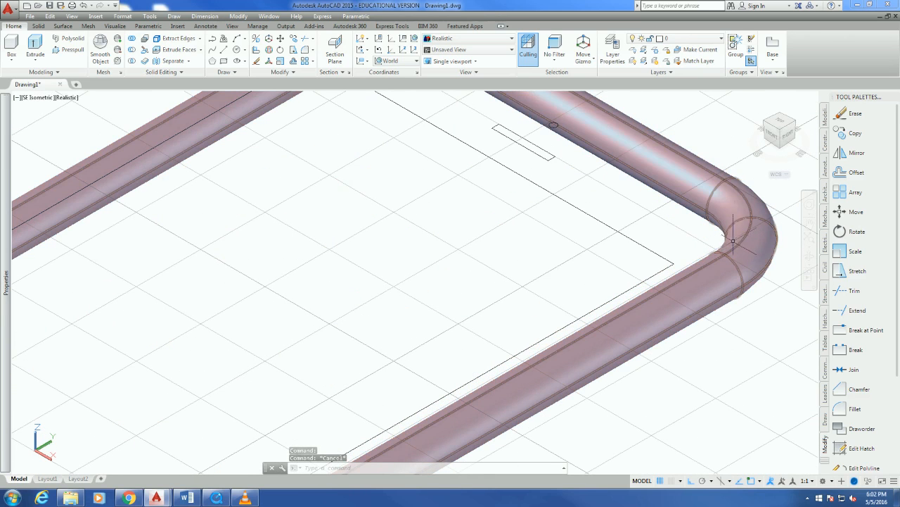
left_click(703, 169)
scroll(703, 264, "down", 4)
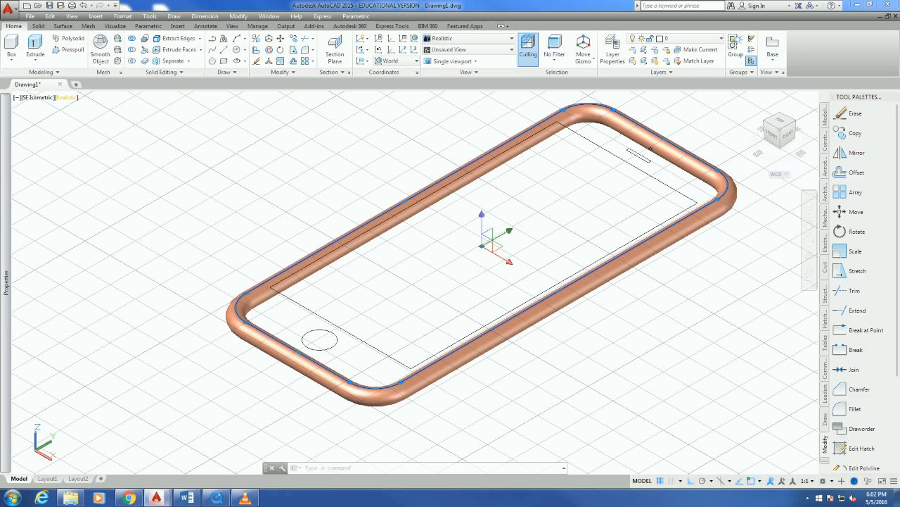
left_click(35, 47)
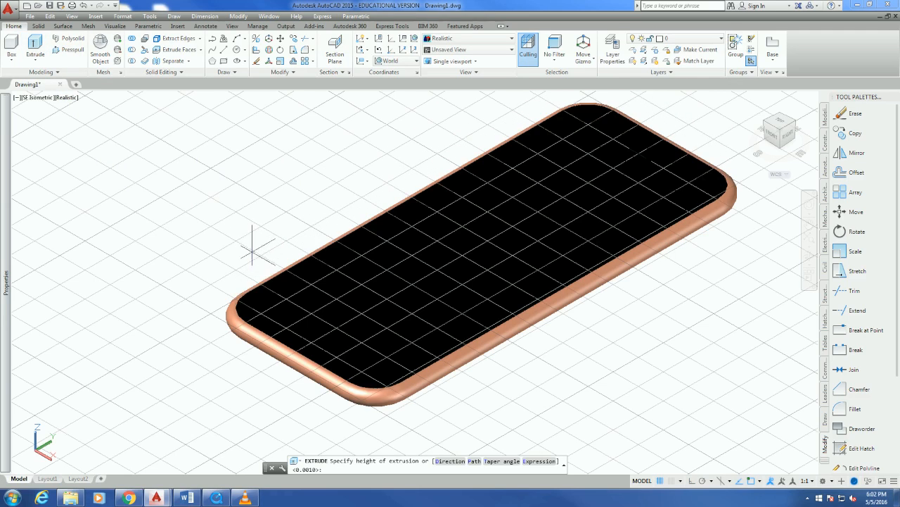
scroll(274, 222, "down", 2)
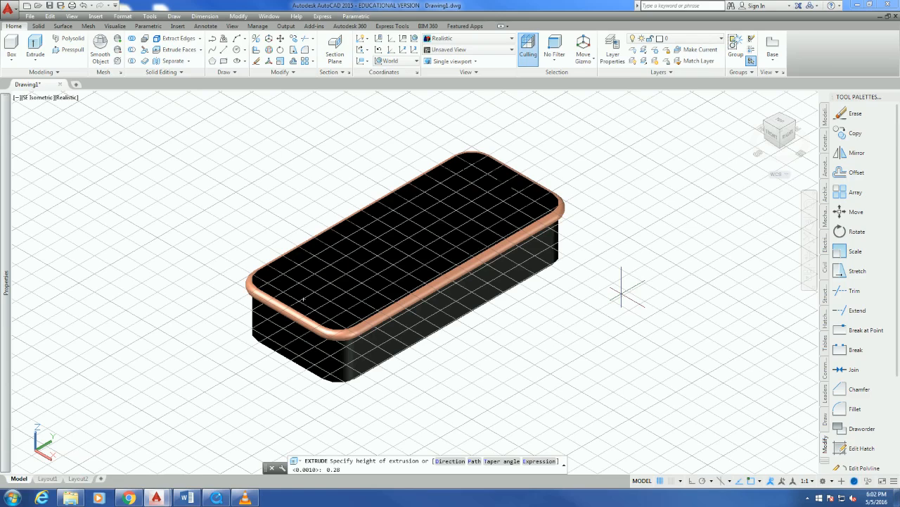
key("Return")
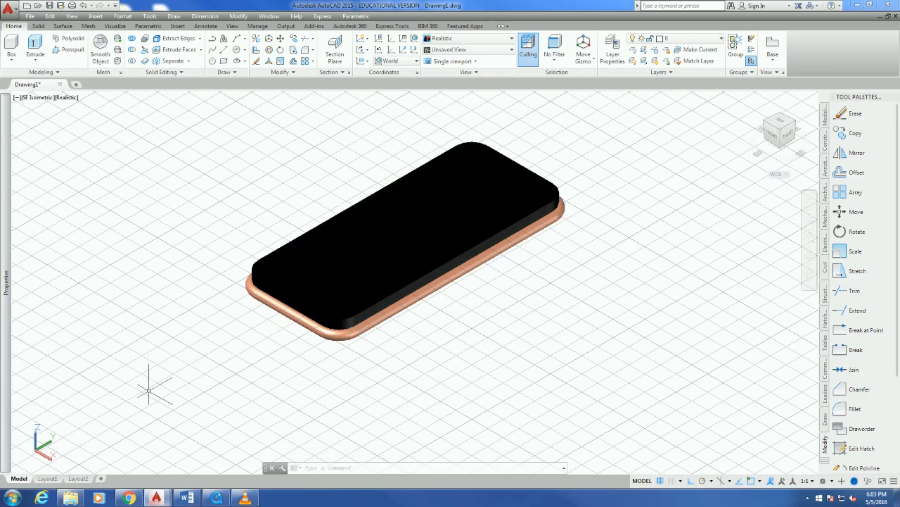
mouse_move(5, 454)
left_click(82, 5)
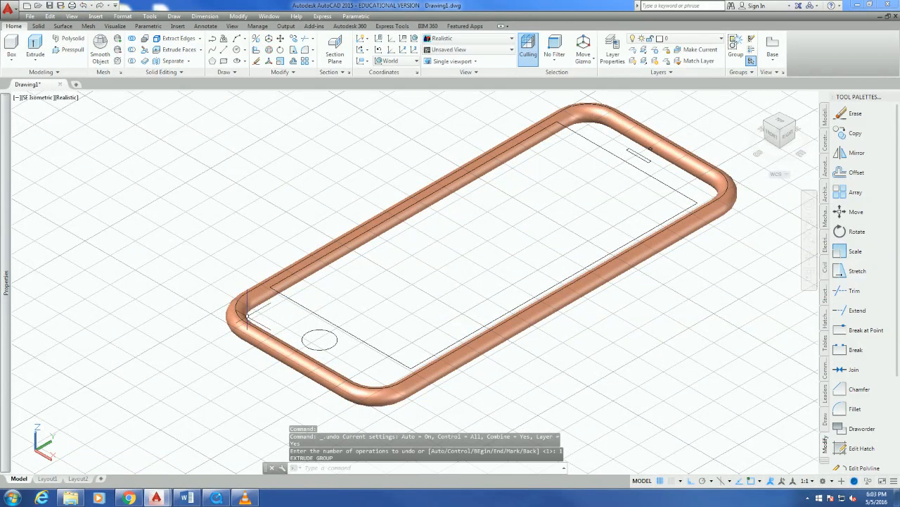
- Extrude the upper phone outline downward by -0.28 to form the solid body inside the frame
scroll(239, 318, "up", 5)
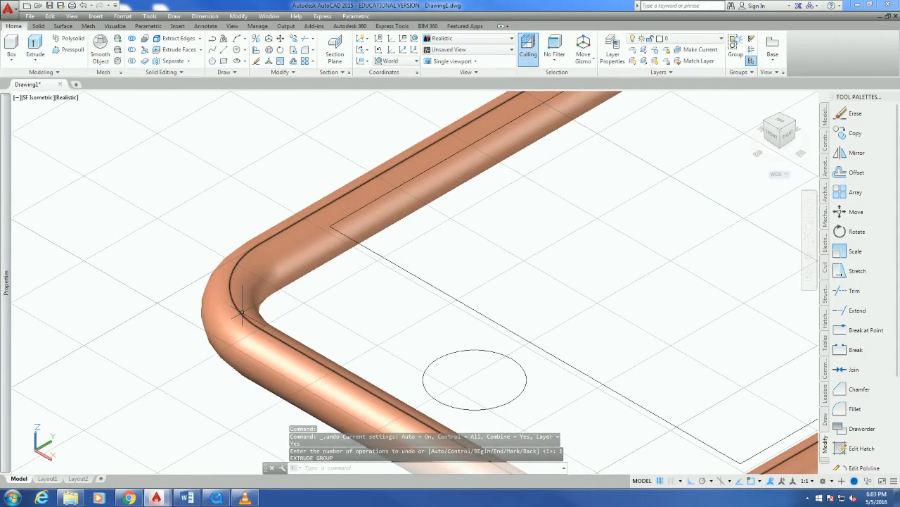
scroll(304, 265, "down", 5)
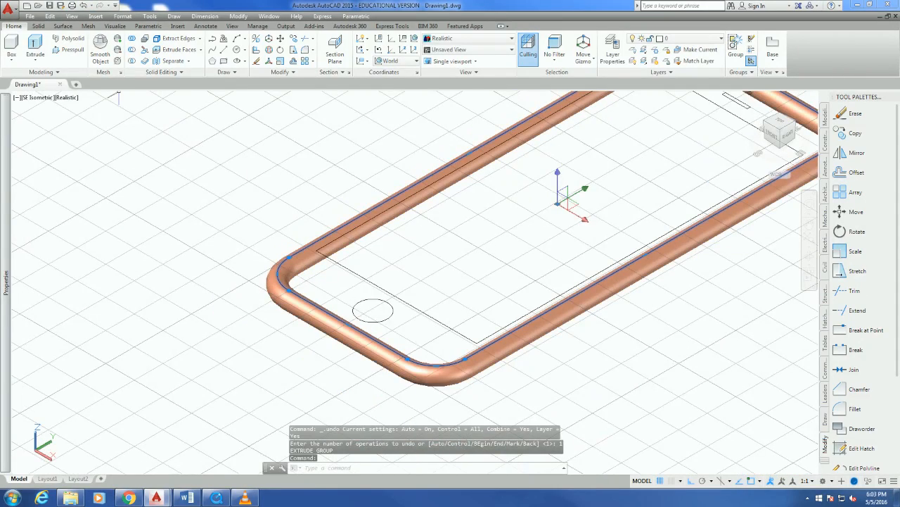
left_click(36, 48)
scroll(151, 108, "down", 4)
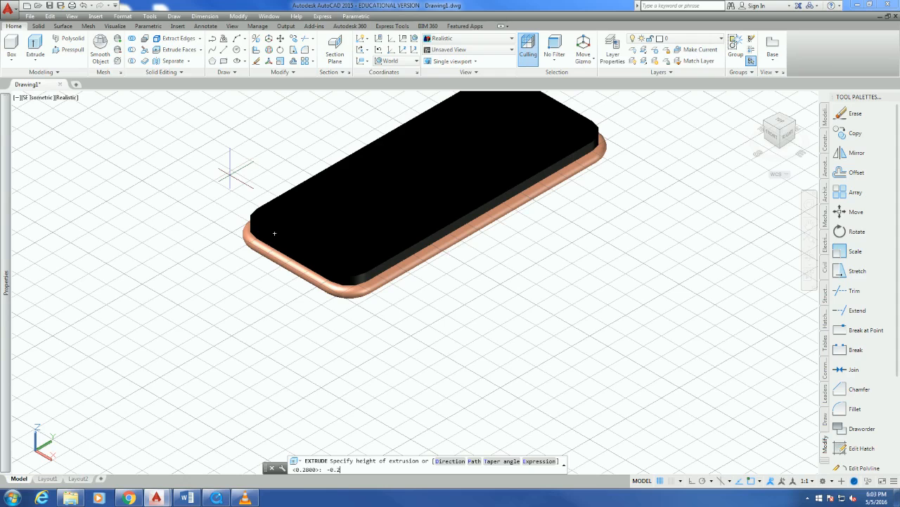
key("Return")
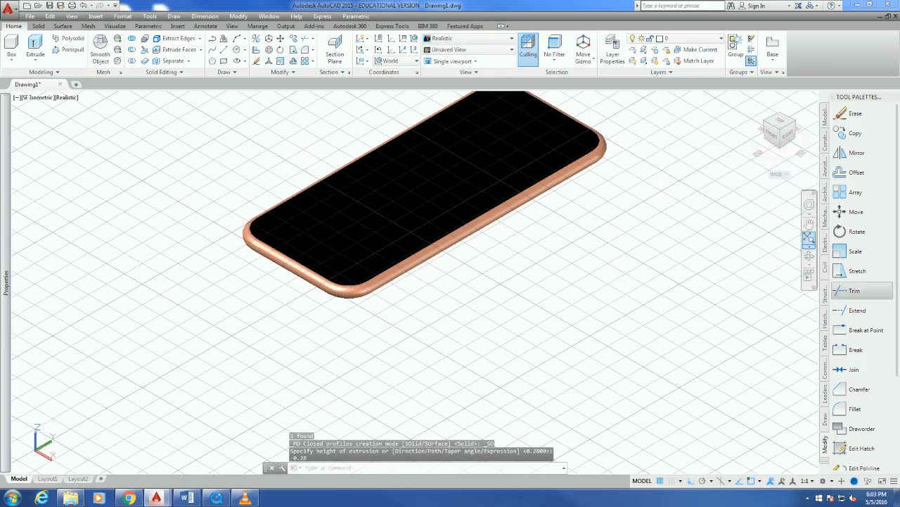
- Set the colour of the extruded phone body to Color 255
left_click(809, 257)
left_click_drag(436, 246, 647, 144)
mouse_move(373, 134)
left_mouse_down()
mouse_move(359, 126)
mouse_move(296, 229)
left_mouse_up()
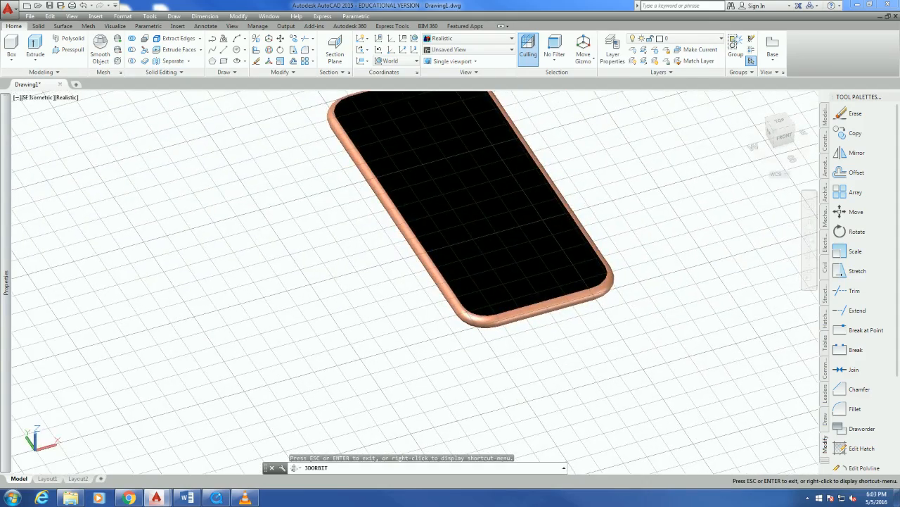
right_click(296, 229)
left_click(316, 235)
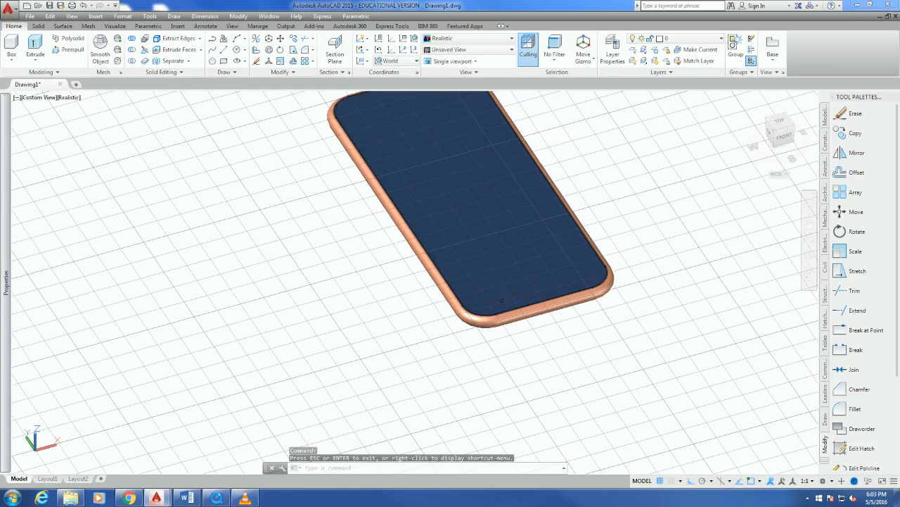
scroll(483, 305, "up", 3)
left_click(480, 311)
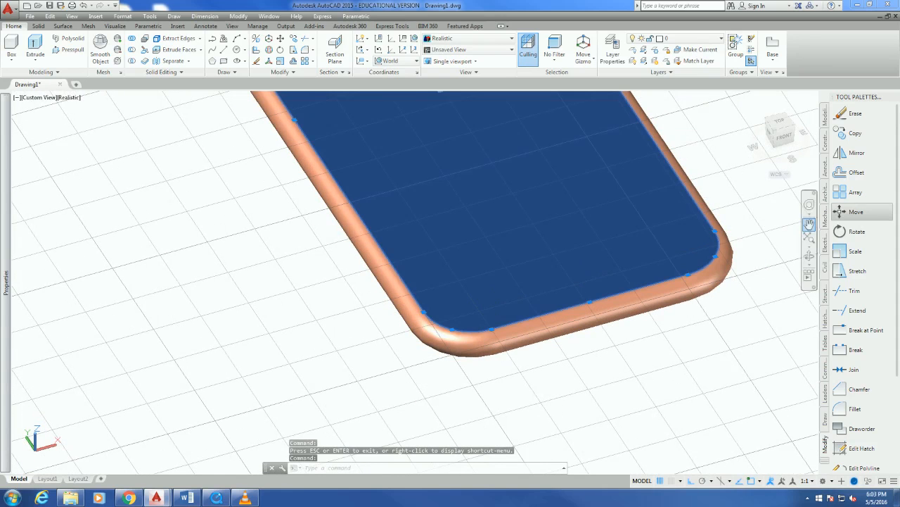
double_click(636, 280)
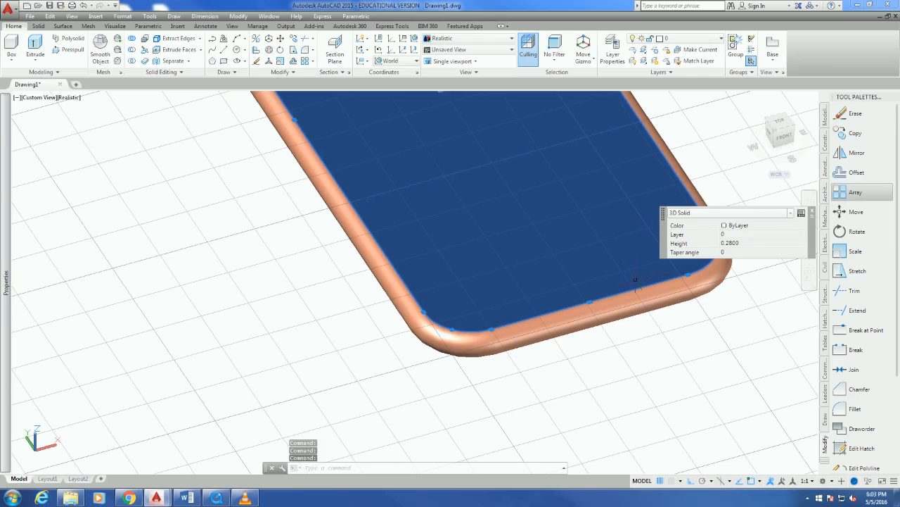
left_click(763, 225)
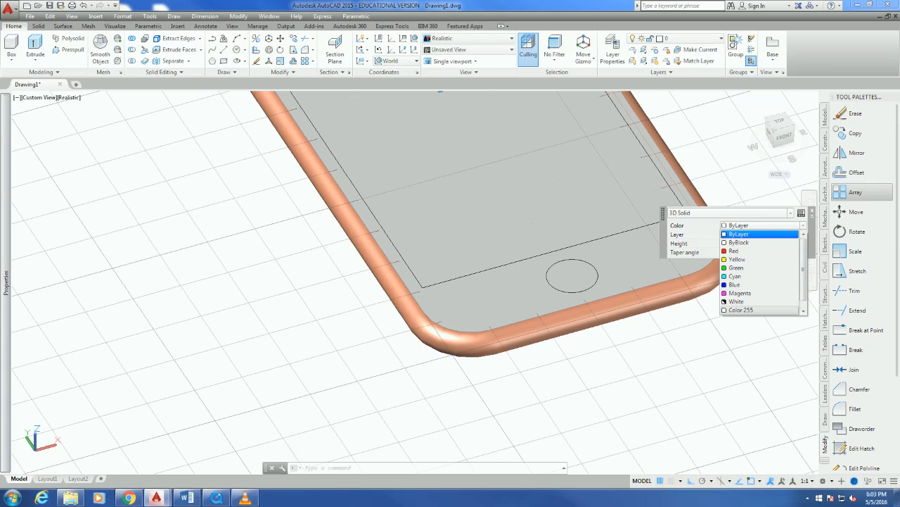
left_click(742, 310)
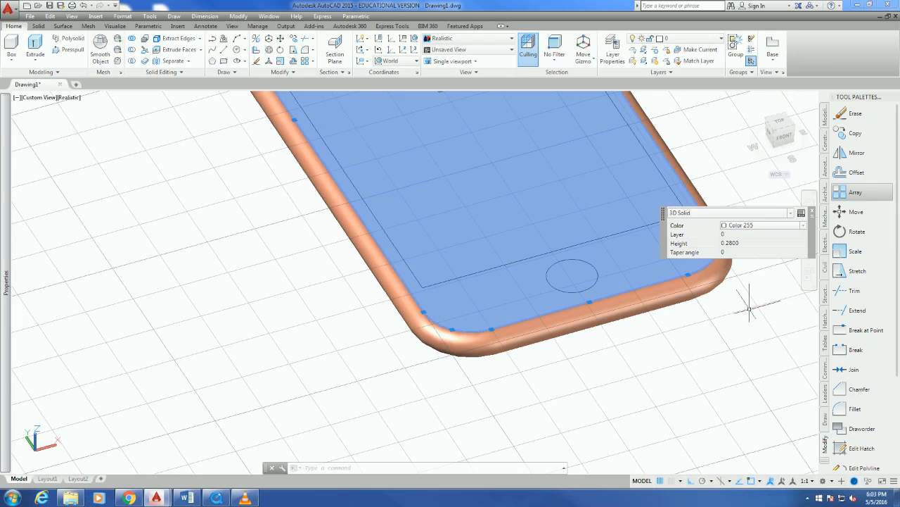
scroll(556, 274, "down", 4)
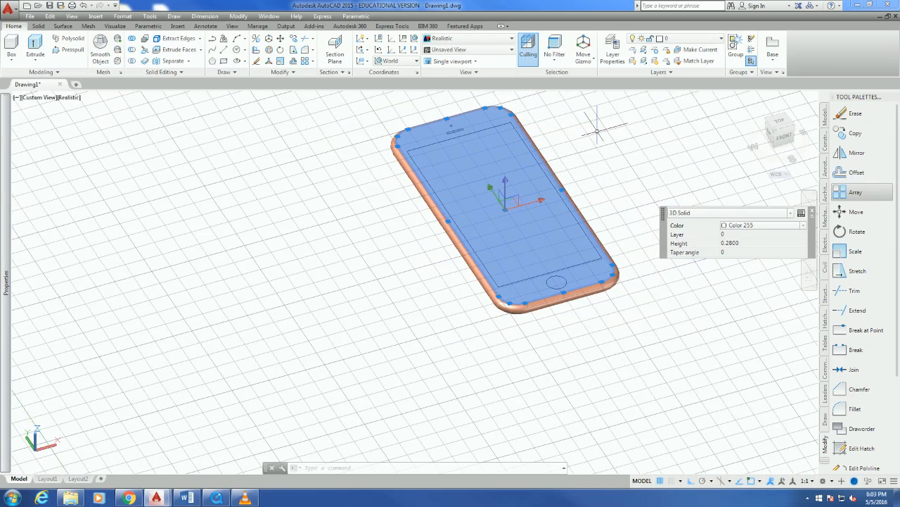
key("Escape")
- Extrude the screen rectangle on the phone's front face by a height of 0.0005
scroll(415, 159, "up", 5)
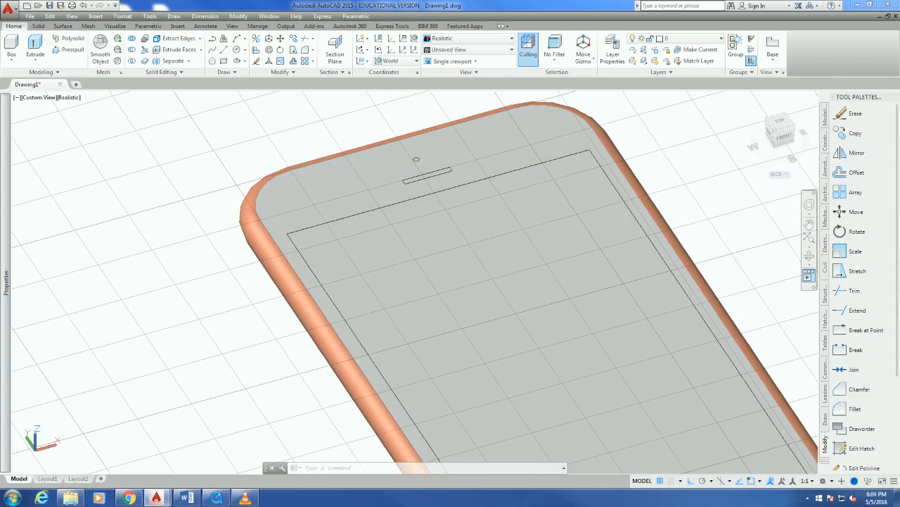
left_click(810, 257)
left_click_drag(524, 236, 398, 229)
scroll(683, 204, "down", 3)
left_click_drag(540, 180, 537, 184)
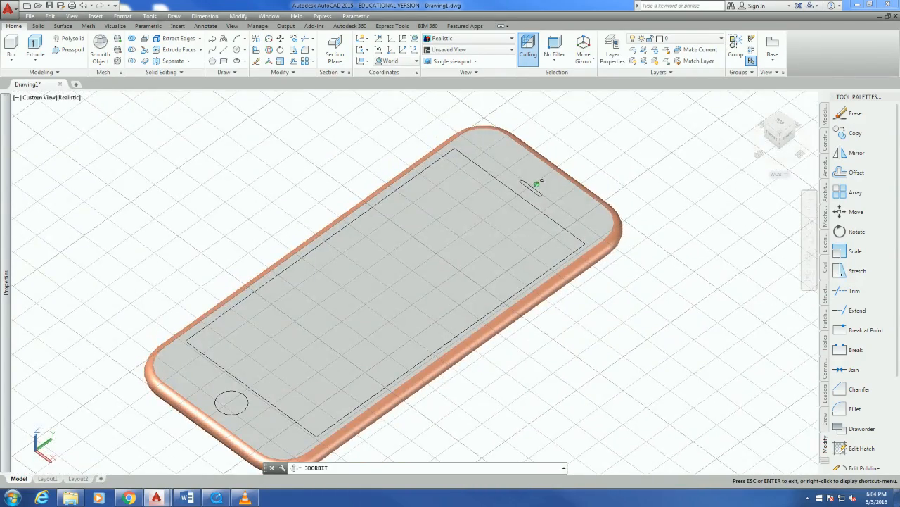
scroll(404, 347, "down", 2)
right_click(179, 296)
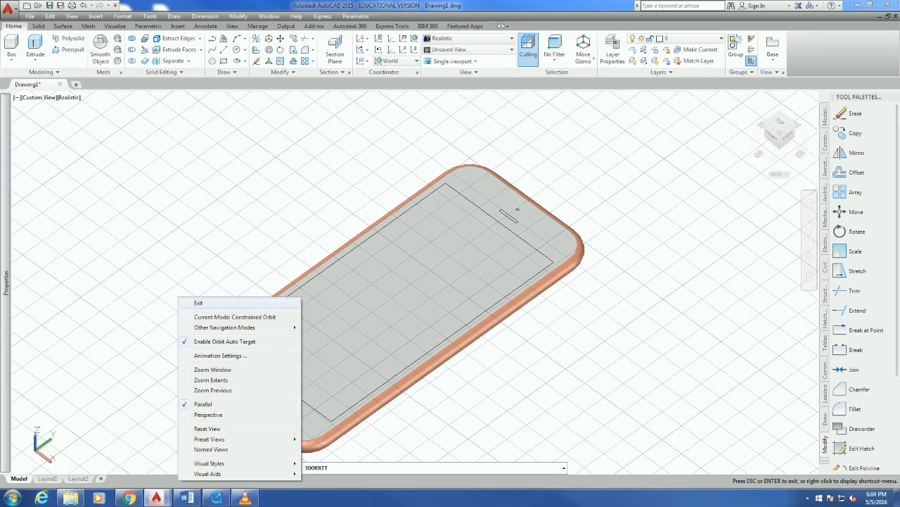
left_click(197, 301)
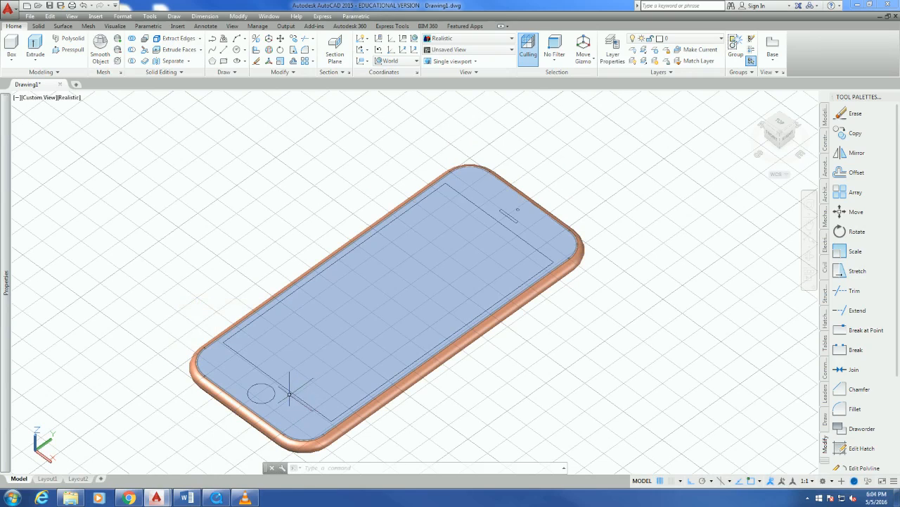
scroll(296, 395, "up", 3)
scroll(295, 391, "up", 1)
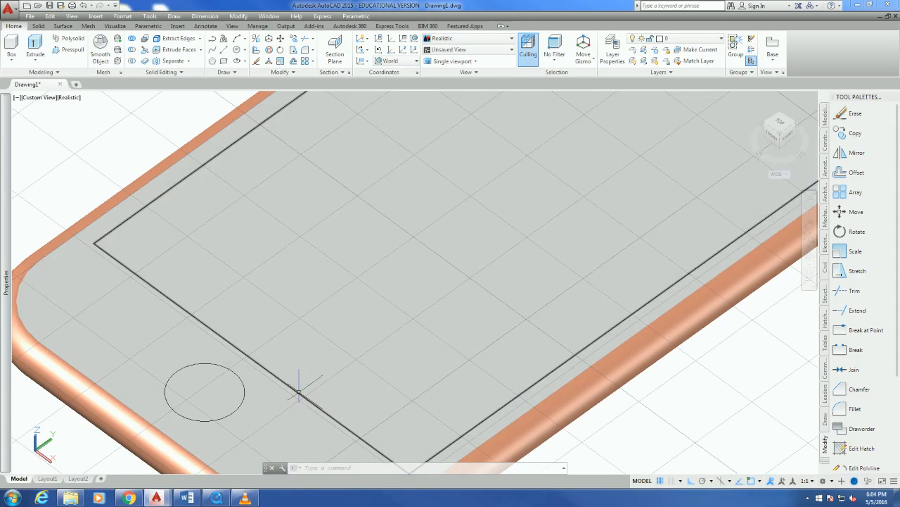
left_click(298, 393)
scroll(298, 392, "down", 3)
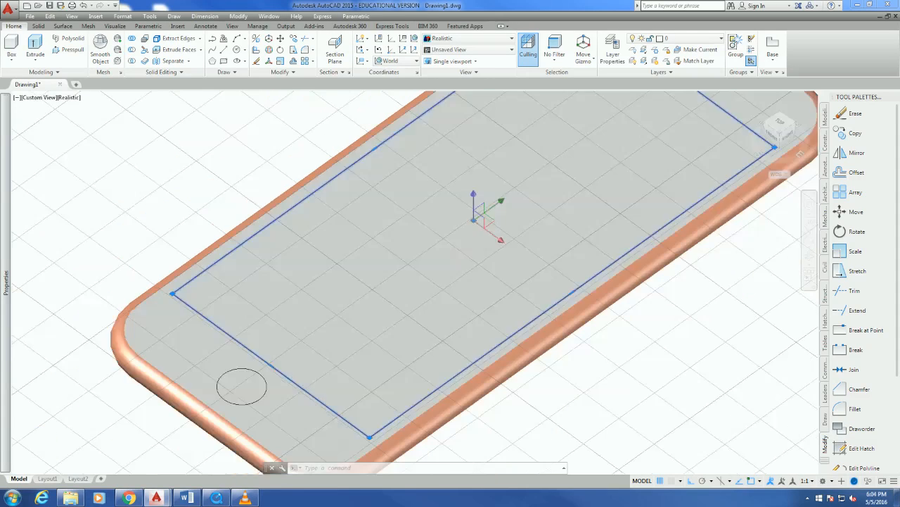
scroll(267, 302, "down", 2)
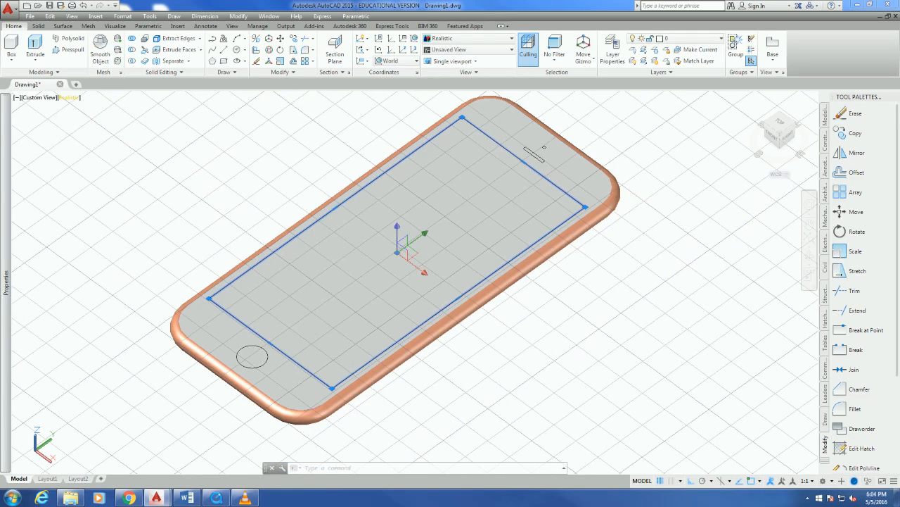
left_click(35, 49)
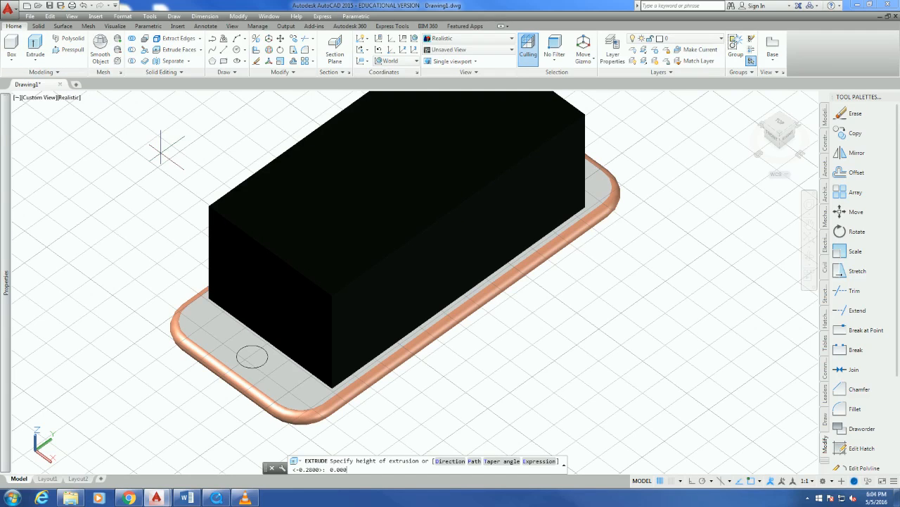
type("0.0005")
key("Return")
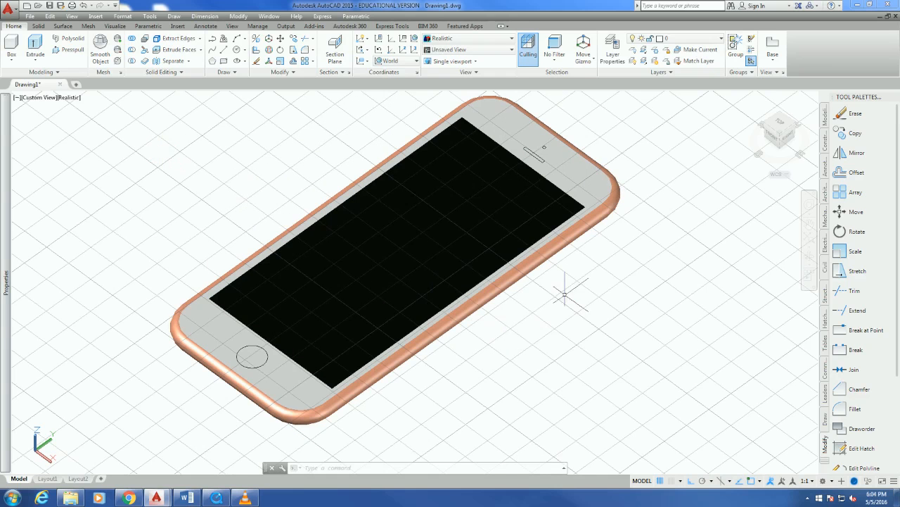
scroll(574, 292, "down", 2)
scroll(383, 356, "up", 1)
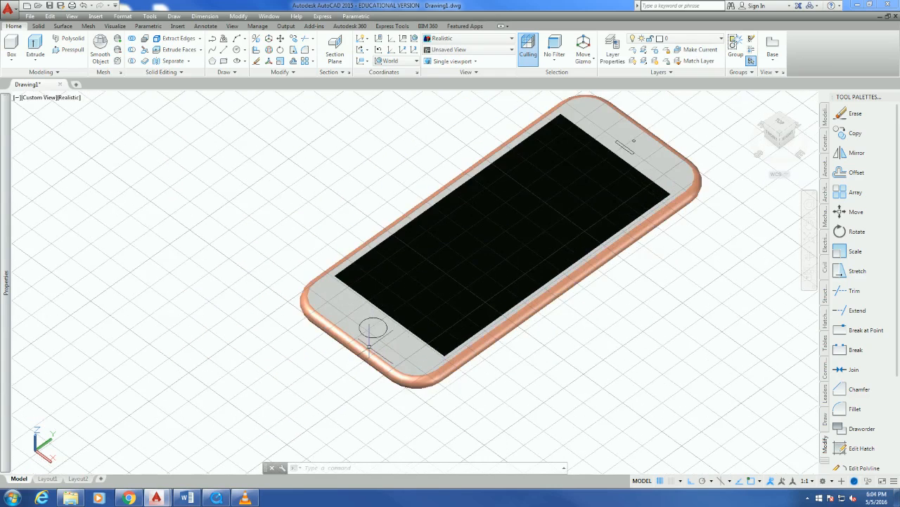
scroll(362, 322, "up", 3)
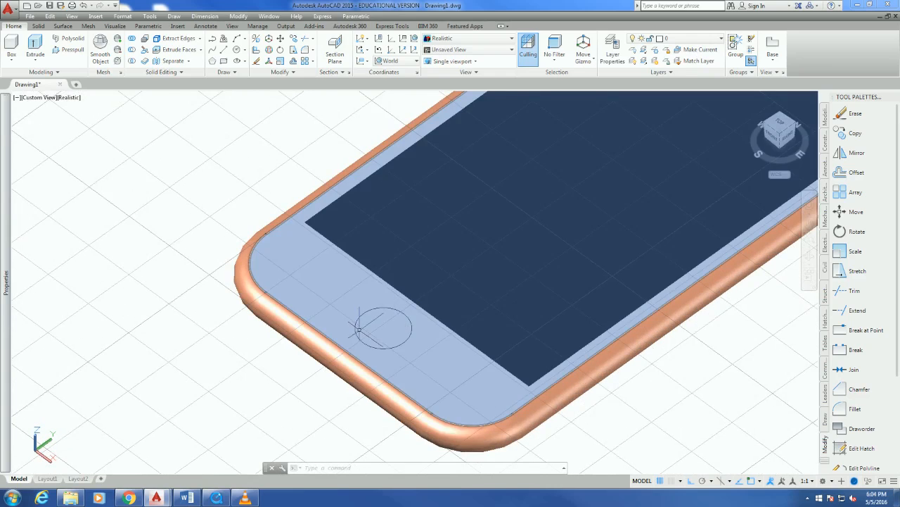
scroll(380, 321, "up", 3)
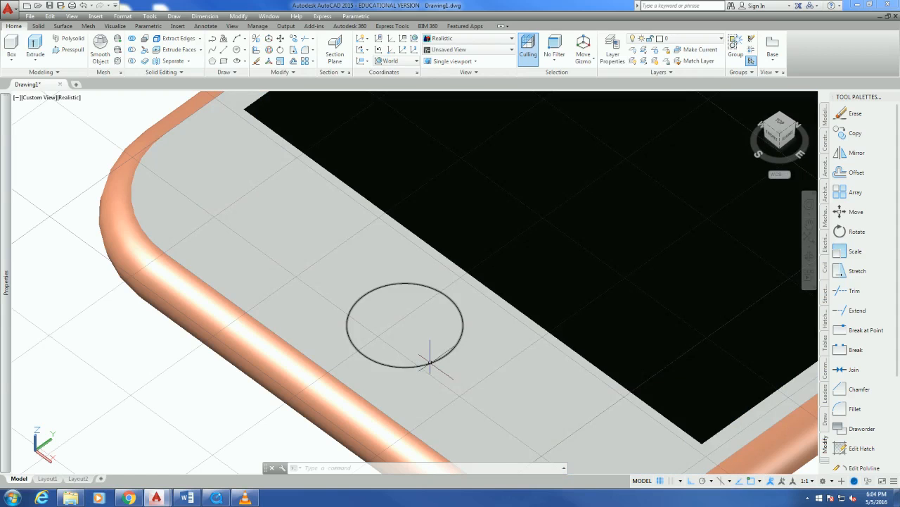
left_click(429, 361)
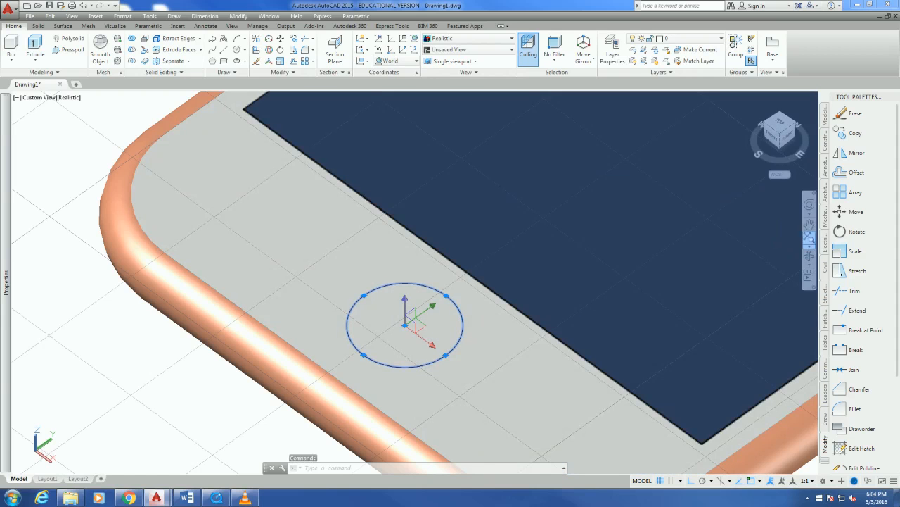
left_click(841, 172)
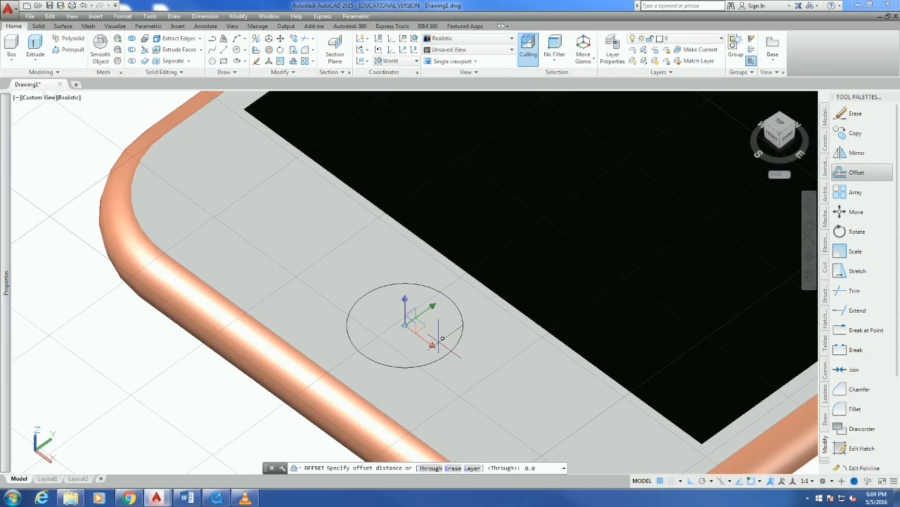
key("Return")
left_click(439, 341)
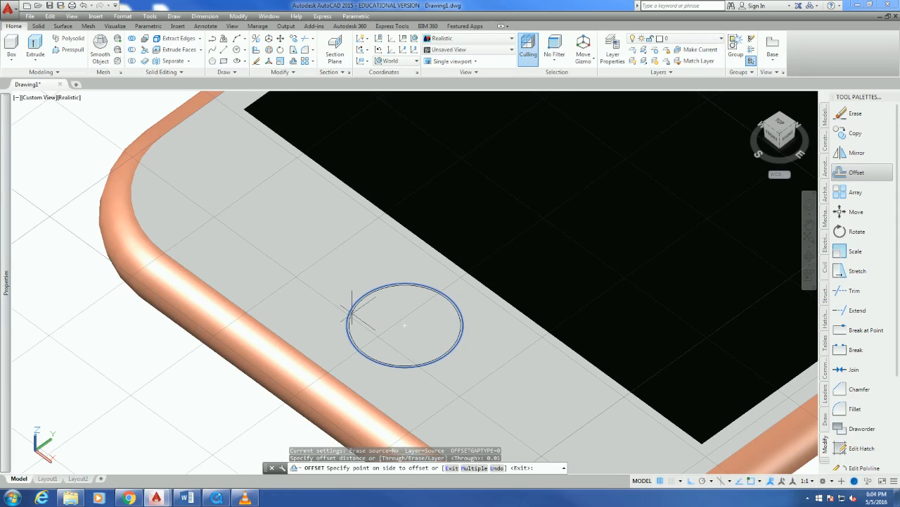
scroll(344, 309, "up", 5)
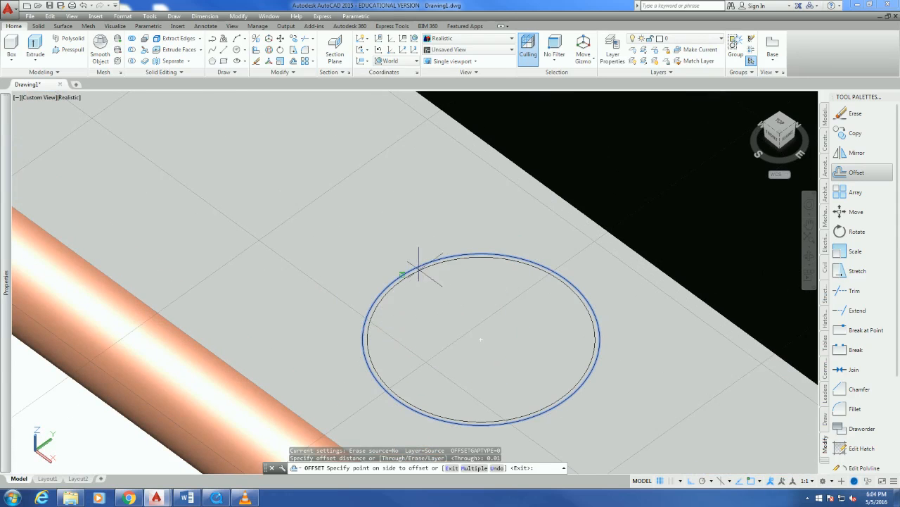
scroll(387, 292, "up", 2)
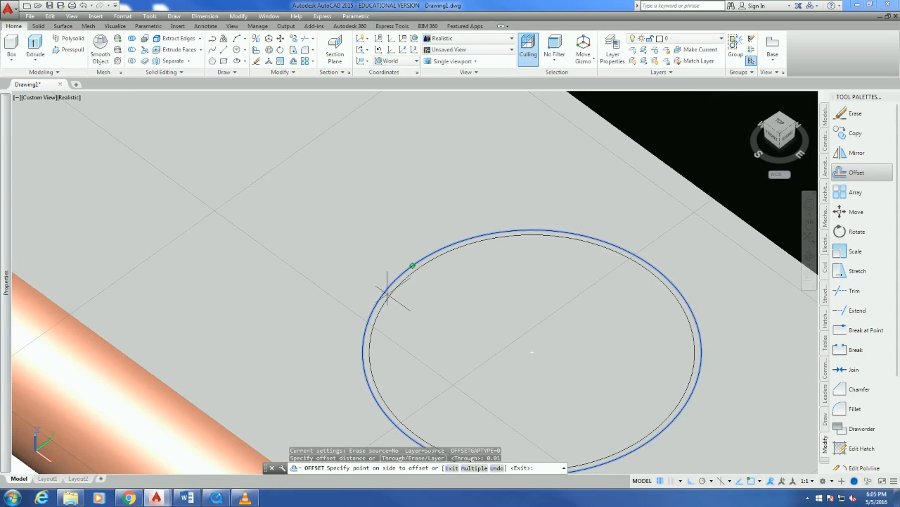
scroll(388, 295, "up", 2)
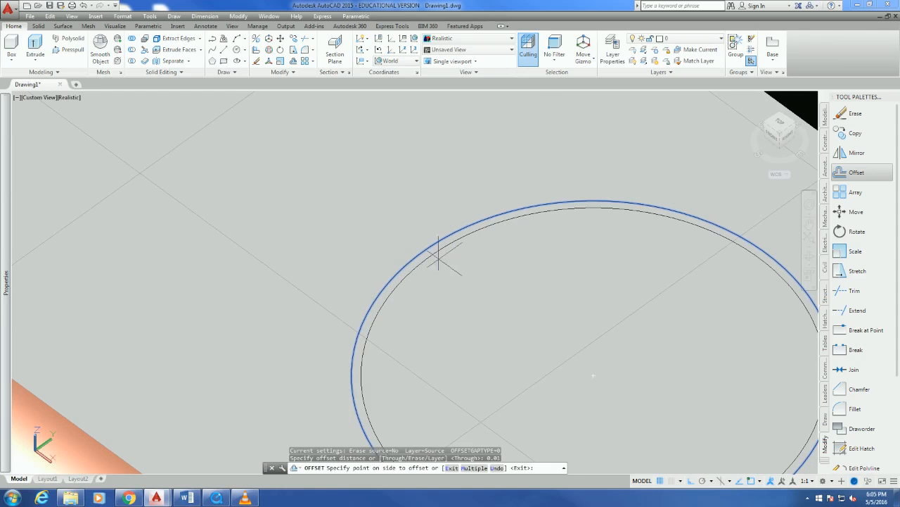
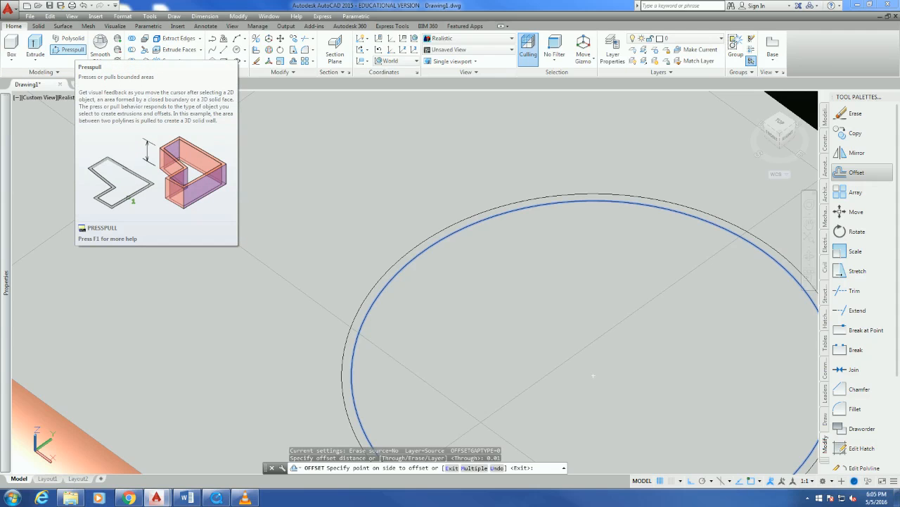
left_click(71, 50)
scroll(493, 275, "down", 4)
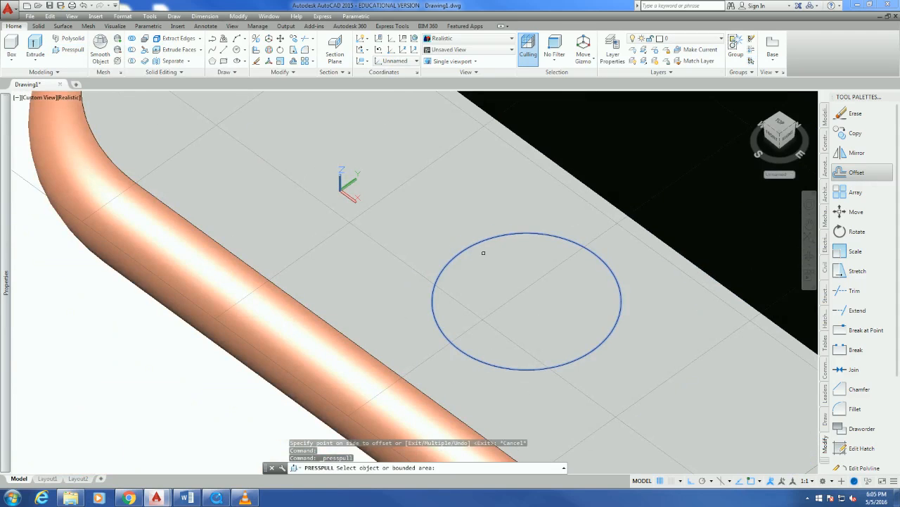
scroll(483, 252, "up", 5)
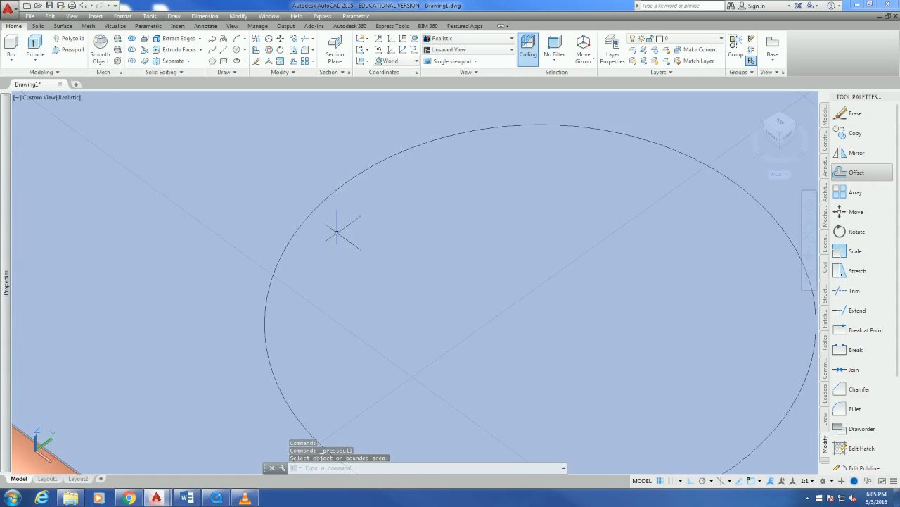
scroll(797, 217, "down", 2)
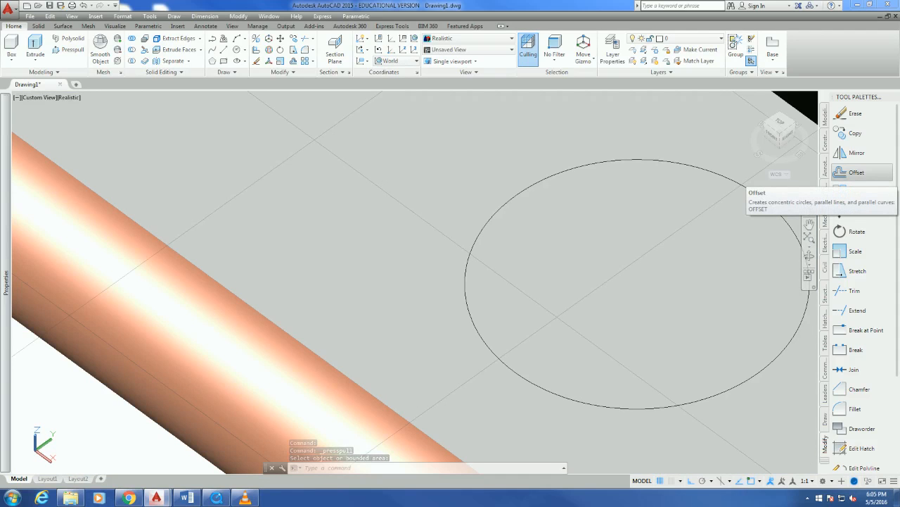
- Offset the home button circle inward by 0.01 to form a narrow ring outline
left_click(848, 172)
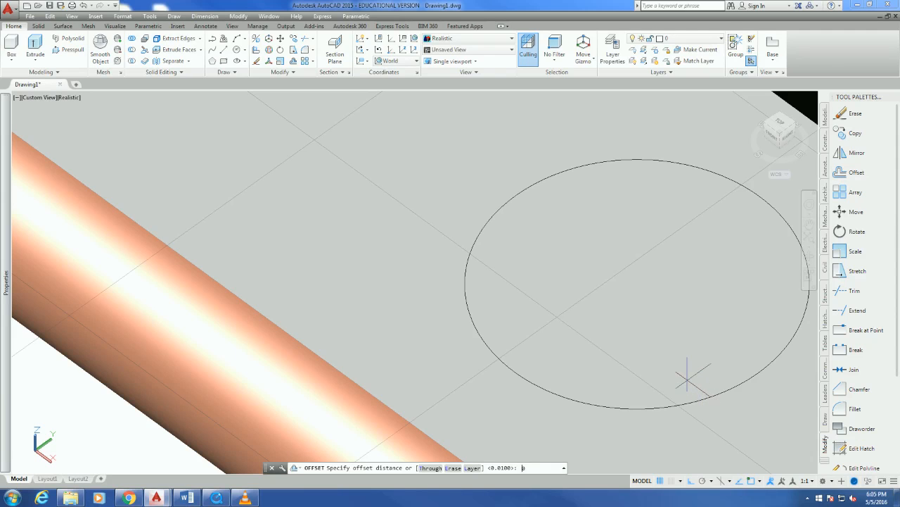
type("0.01")
key("Return")
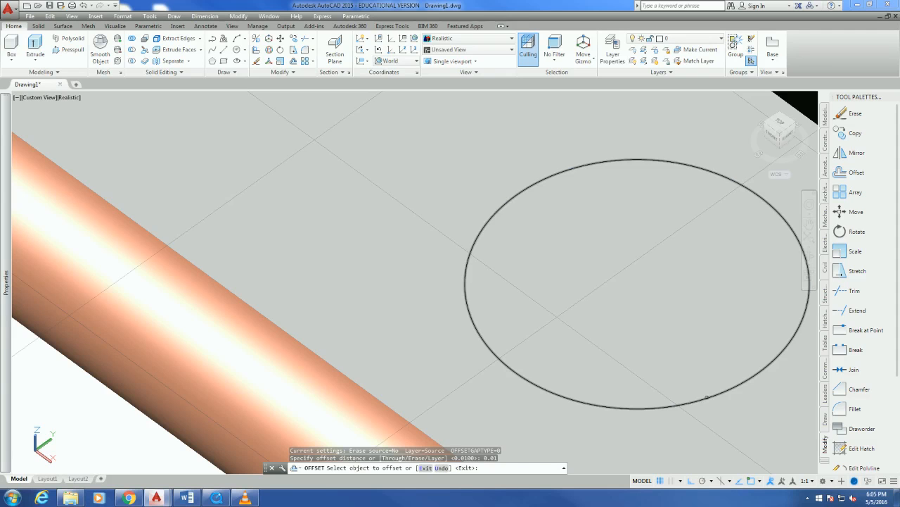
left_click(703, 395)
left_click(671, 318)
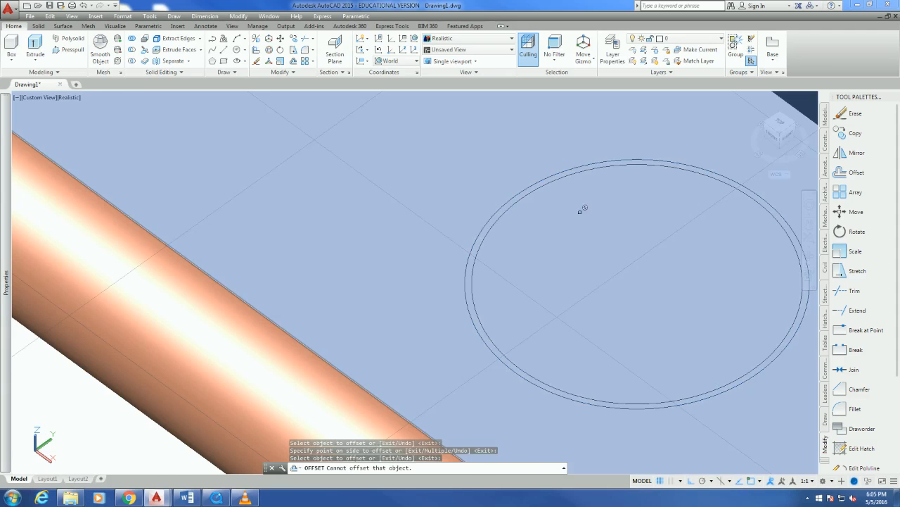
scroll(616, 230, "down", 4)
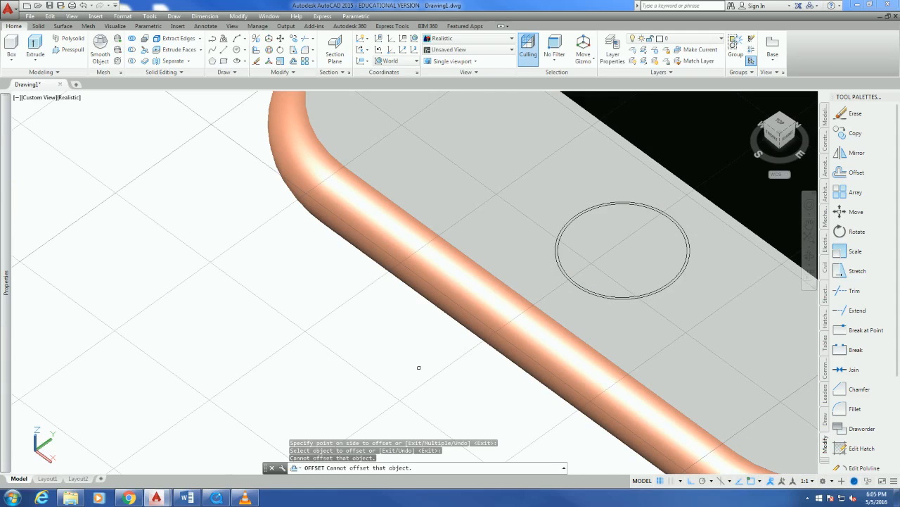
key("Escape")
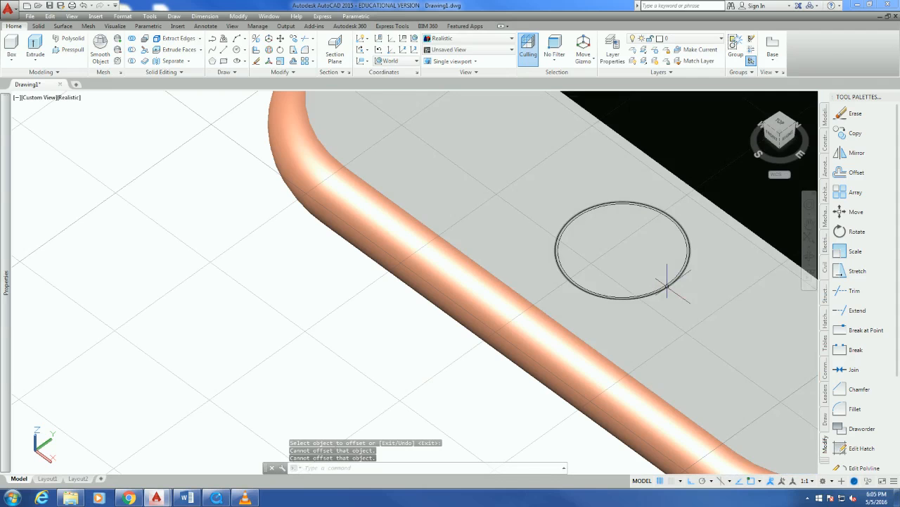
- Press-pull the narrow ring between the two home button circles upward into a very thin raised solid
left_click(71, 49)
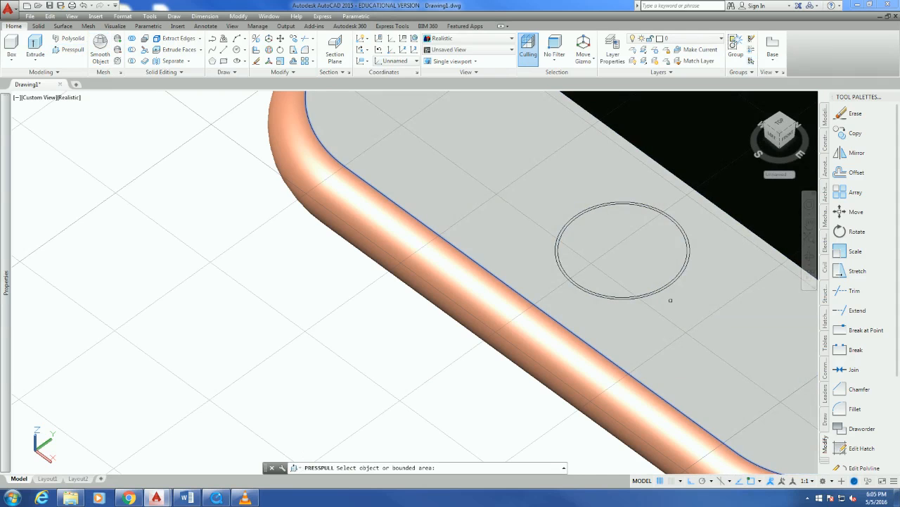
scroll(597, 261, "up", 5)
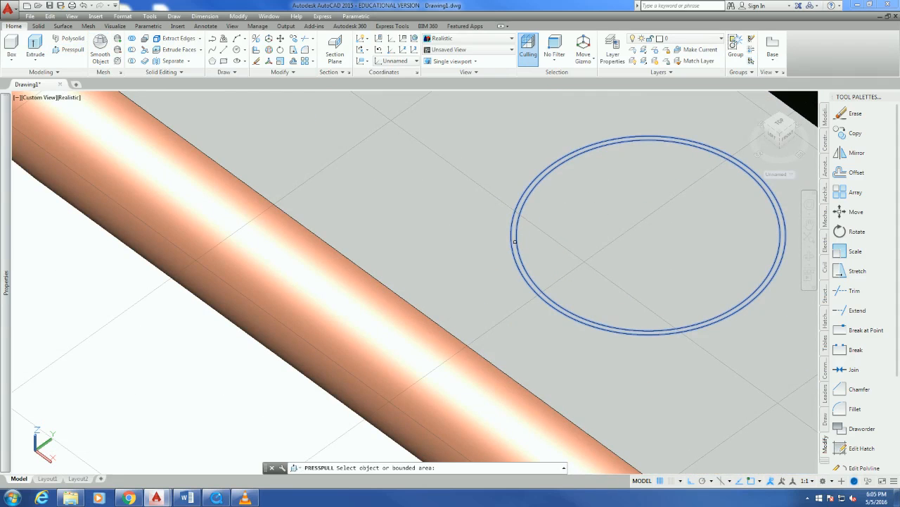
left_click(514, 242)
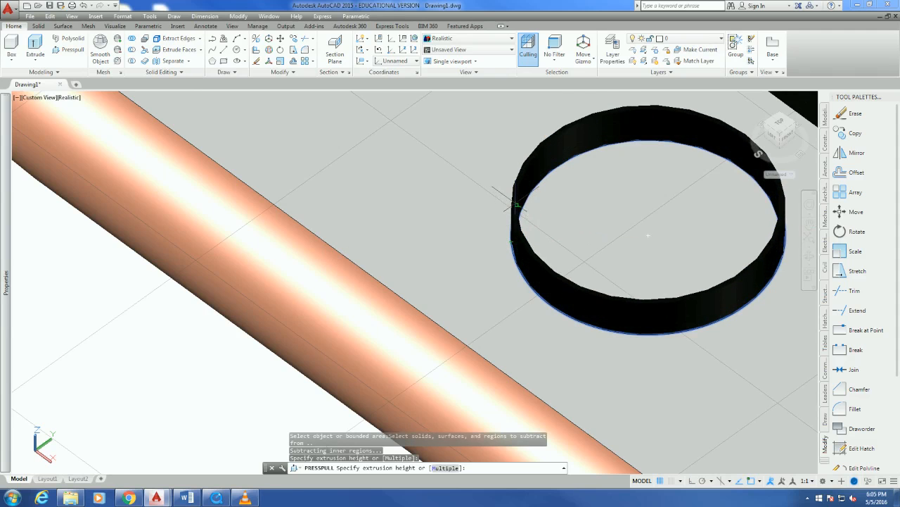
scroll(500, 226, "down", 4)
scroll(499, 226, "down", 3)
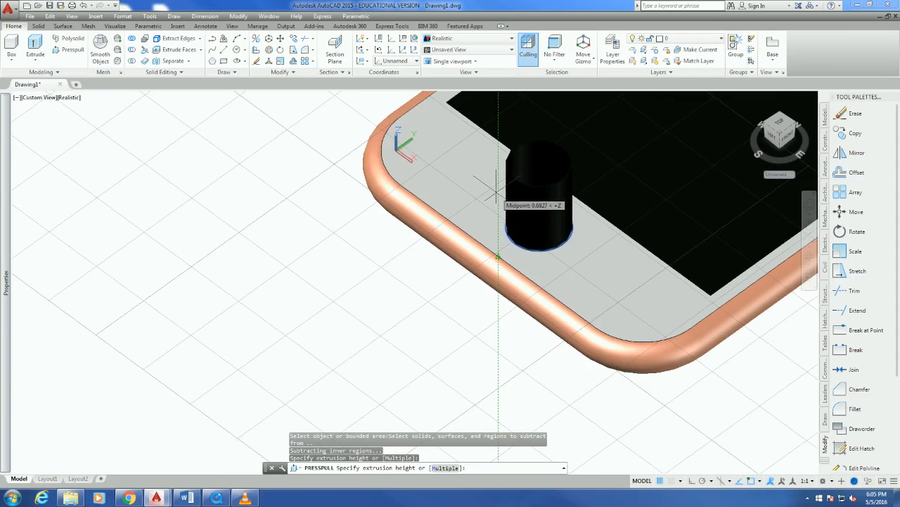
scroll(466, 259, "down", 1)
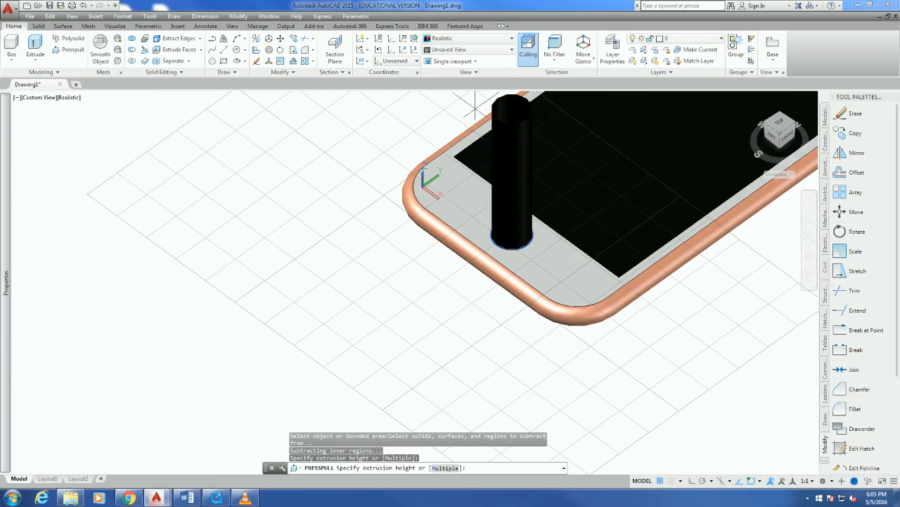
scroll(476, 106, "down", 2)
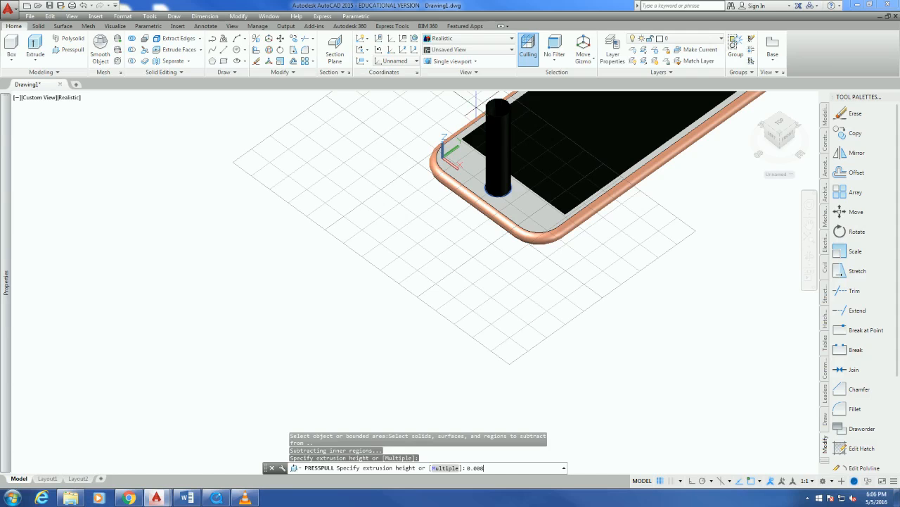
key("Return")
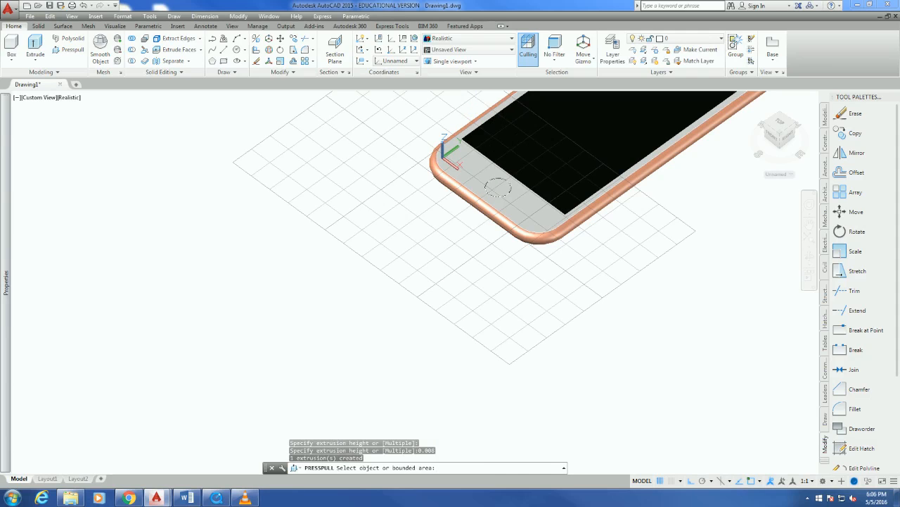
scroll(542, 123, "up", 2)
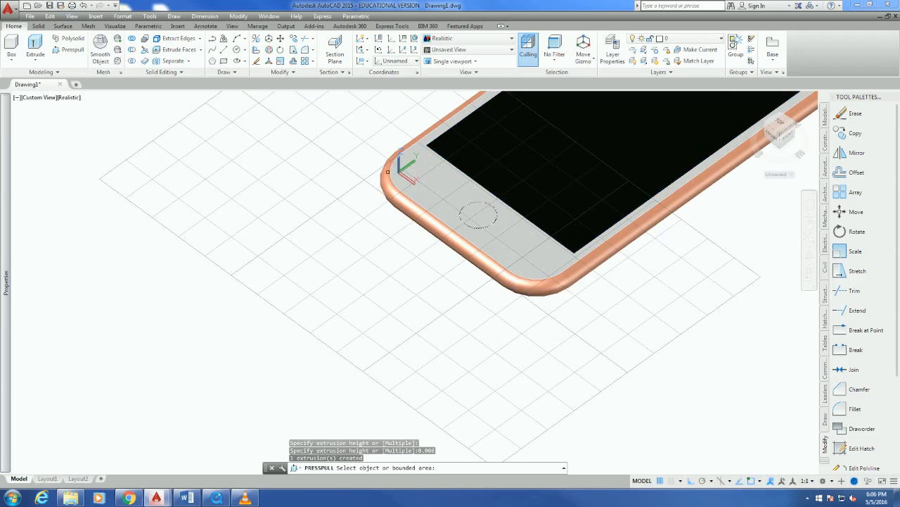
- Examine the thin raised ring around the home button up close, checking which solid it belongs to
scroll(446, 229, "up", 6)
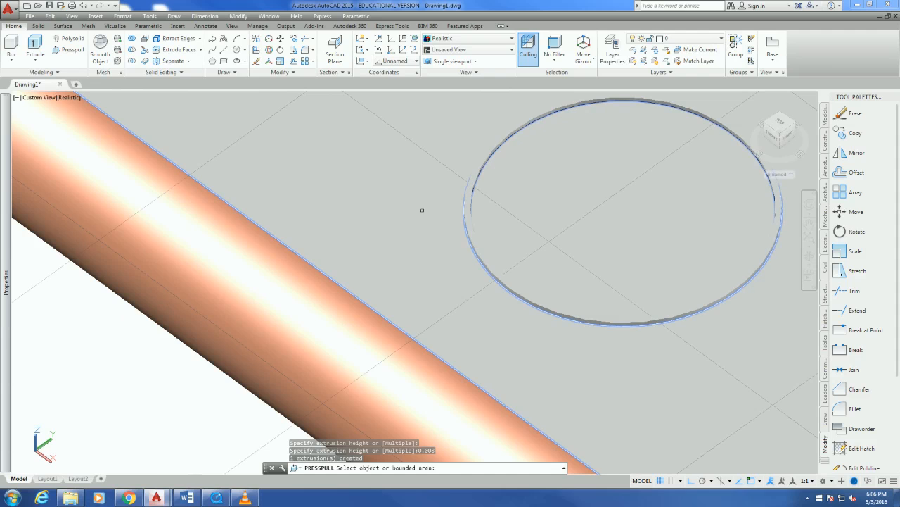
key("Return")
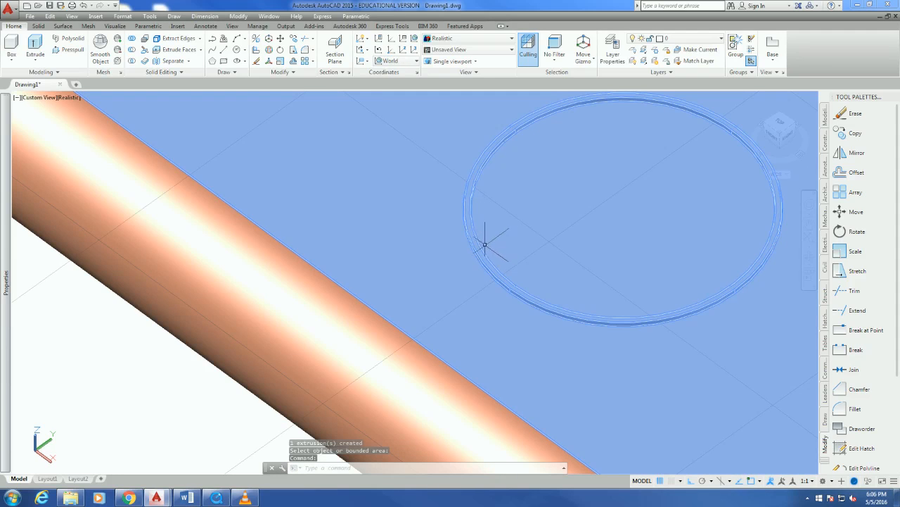
left_click(479, 249)
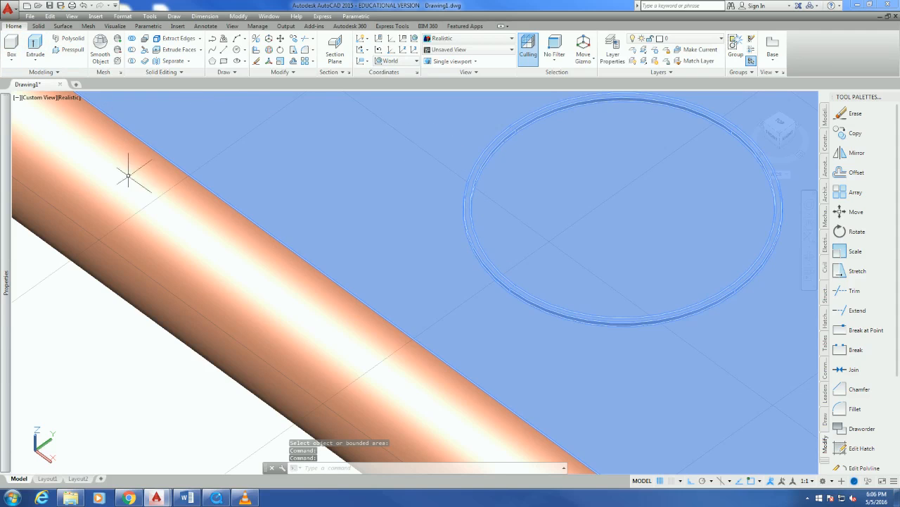
left_click(89, 374)
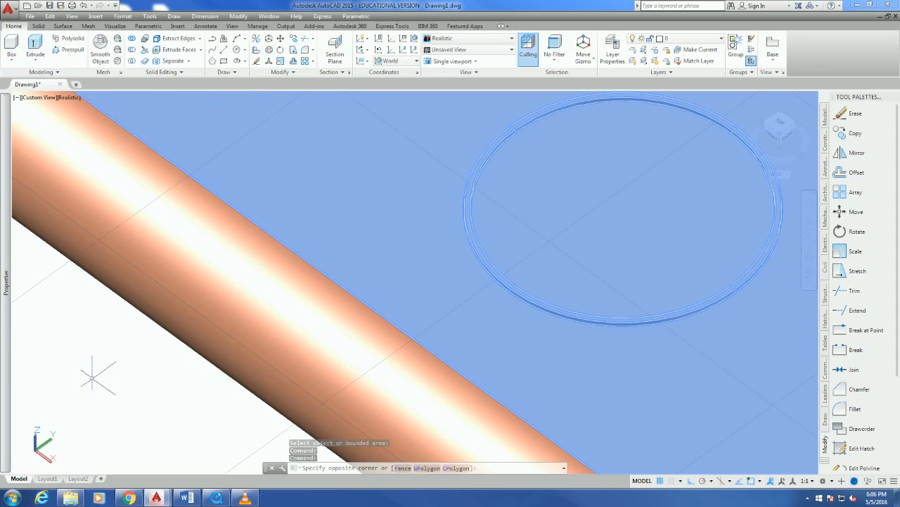
key("Escape")
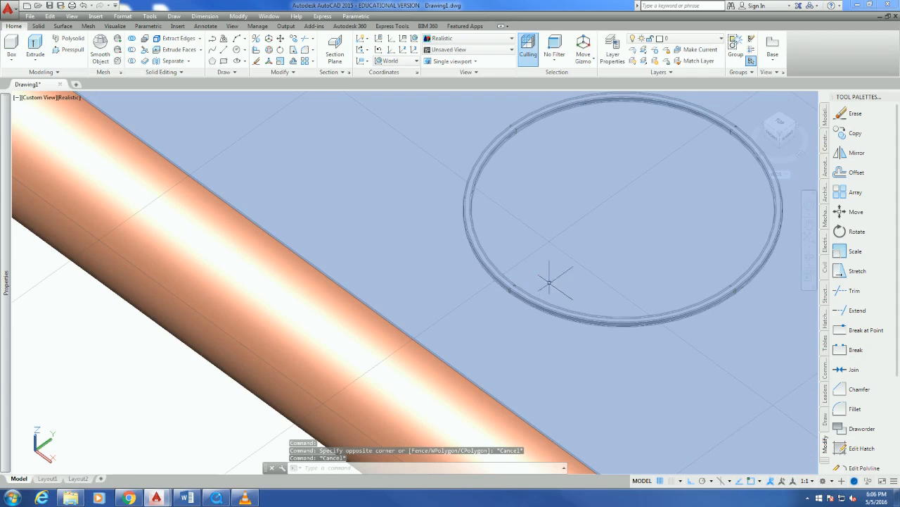
scroll(549, 283, "down", 4)
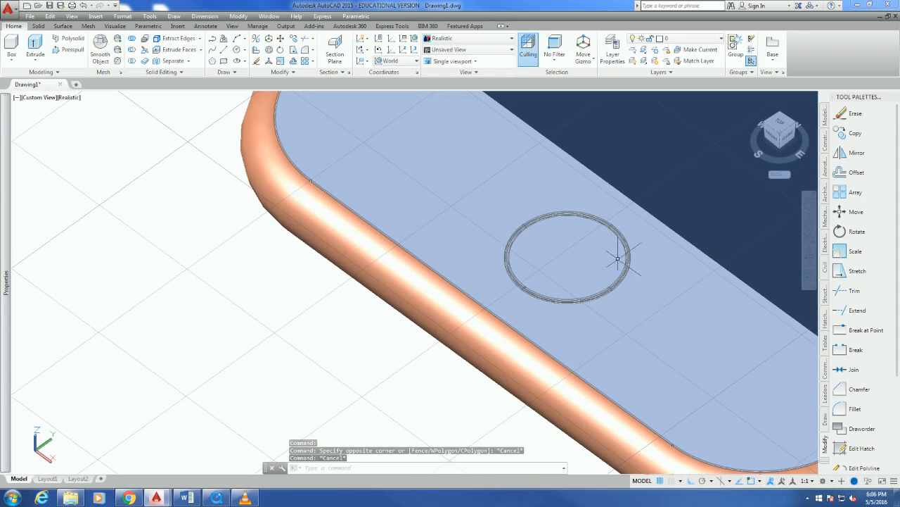
left_click(626, 249)
scroll(626, 249, "down", 4)
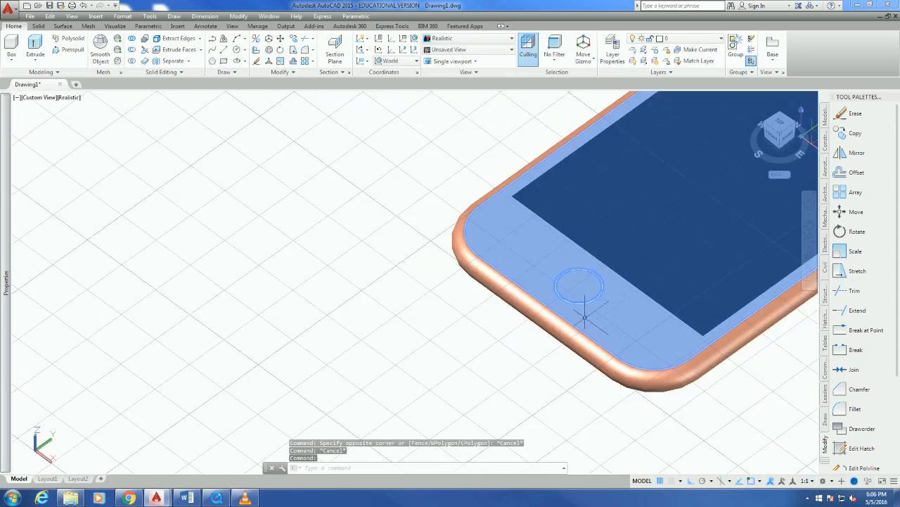
scroll(523, 340, "up", 8)
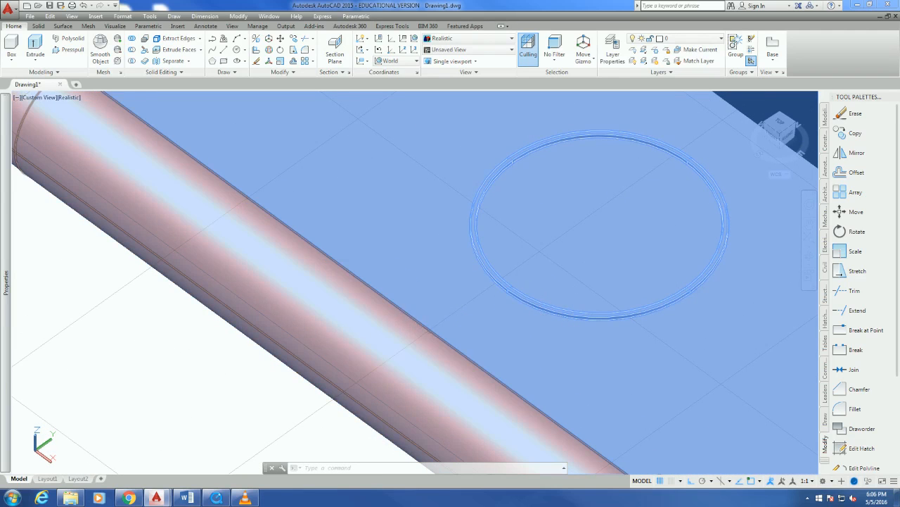
key("Escape")
scroll(363, 315, "down", 5)
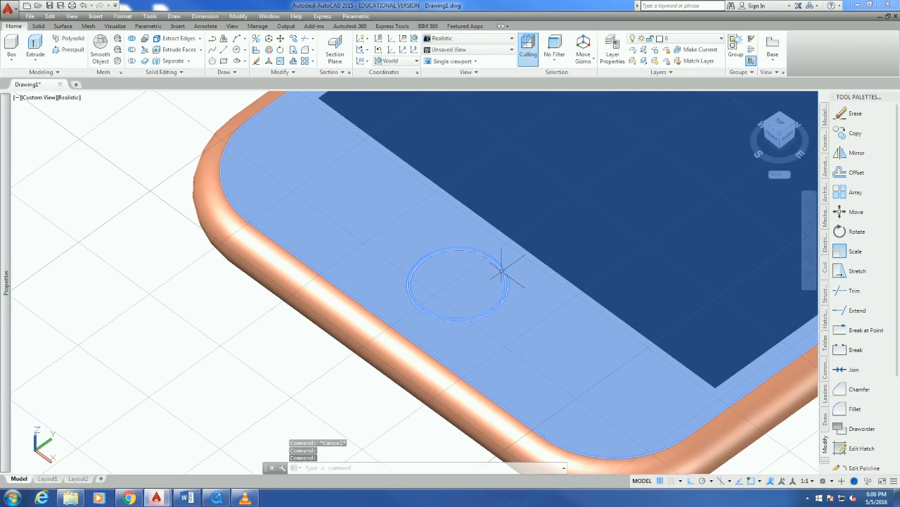
key("Escape")
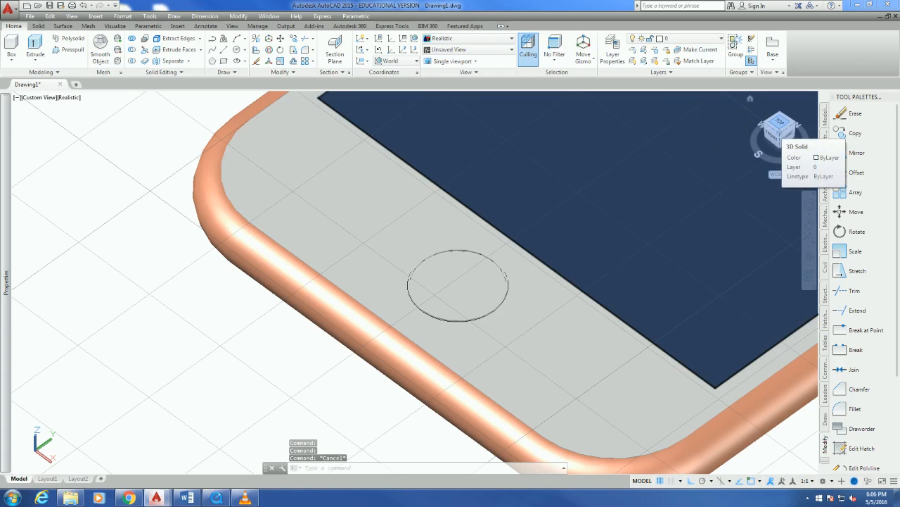
- Examine in the front view how far the home button ring rises above the phone's front face
left_click(773, 133)
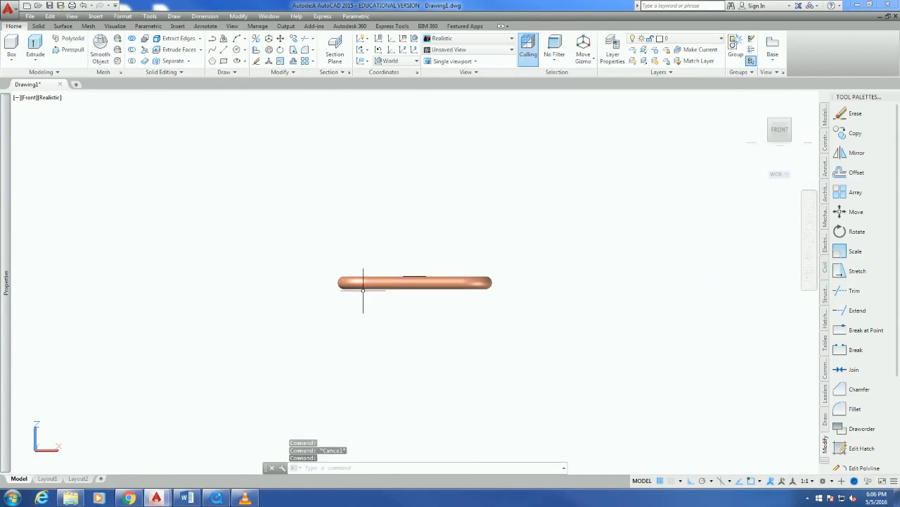
scroll(363, 289, "up", 10)
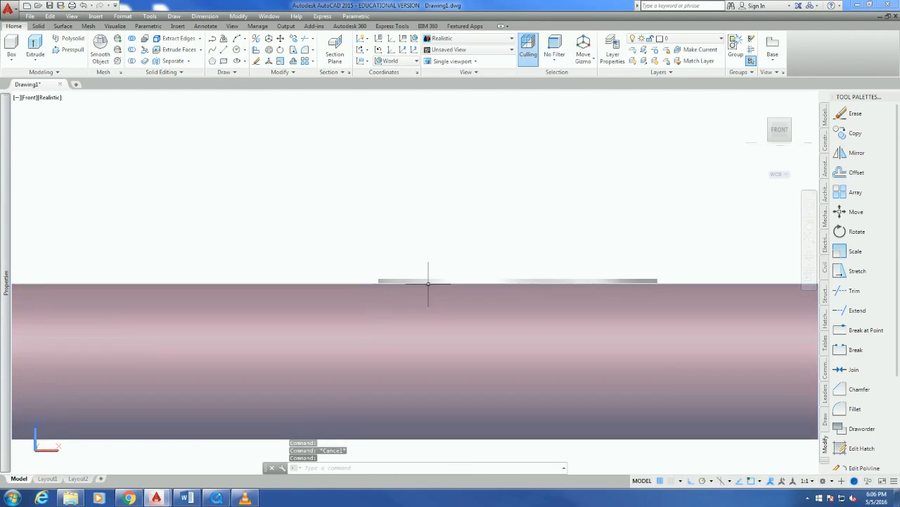
scroll(422, 281, "up", 3)
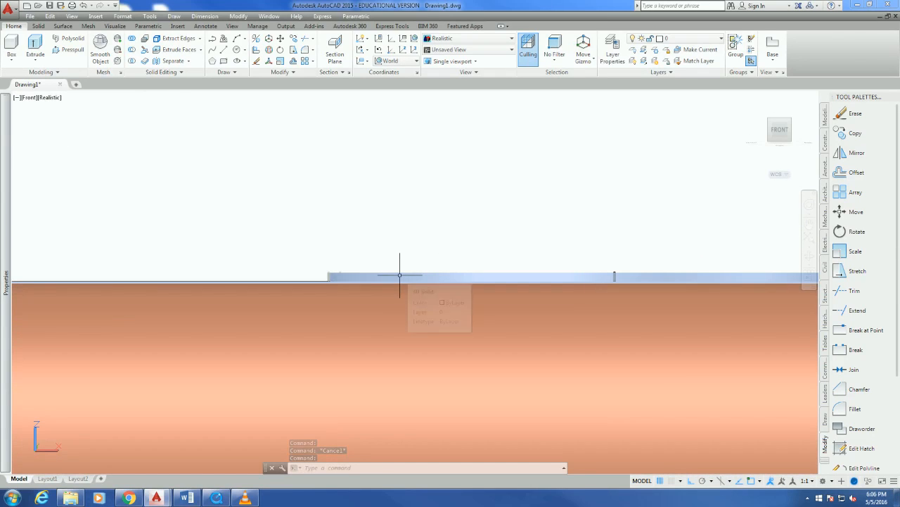
scroll(365, 275, "up", 3)
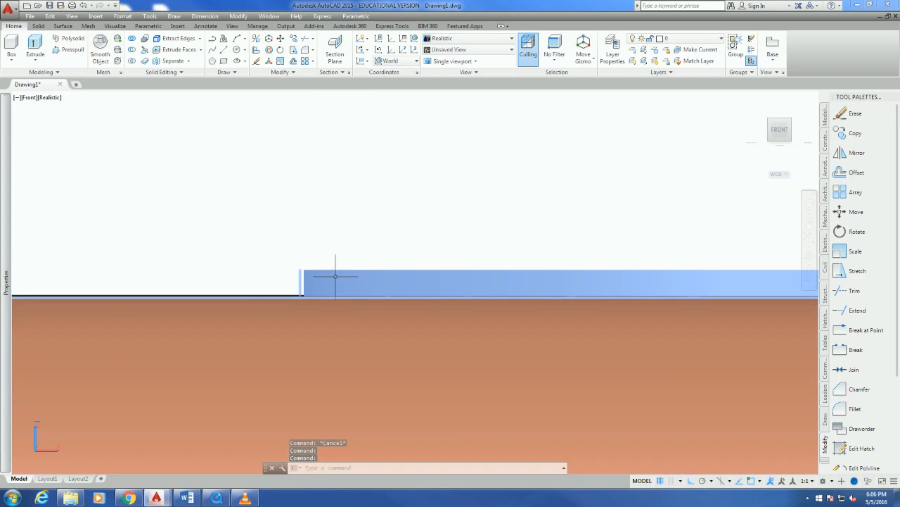
key("Escape")
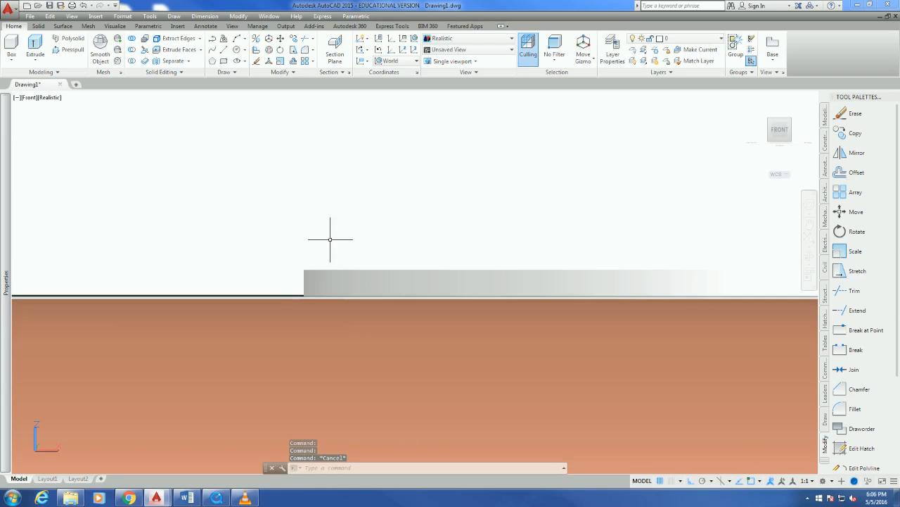
scroll(366, 243, "up", 3)
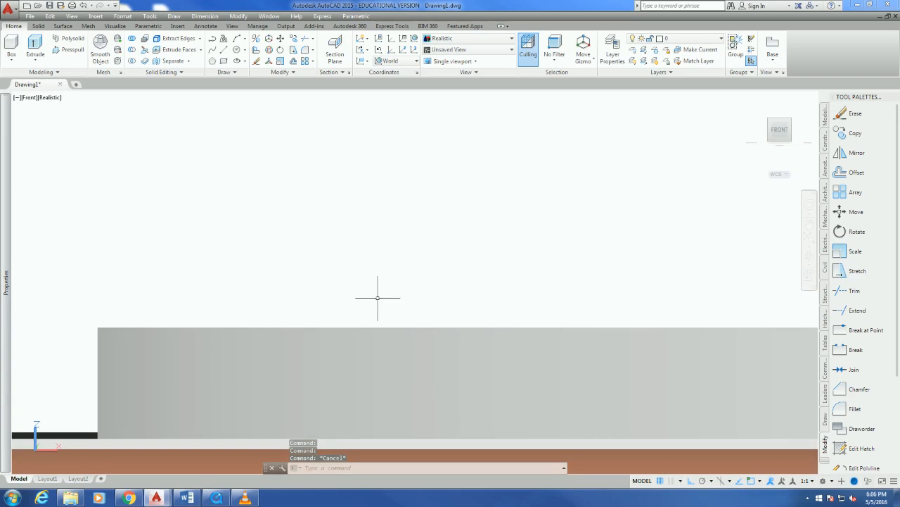
scroll(422, 275, "down", 2)
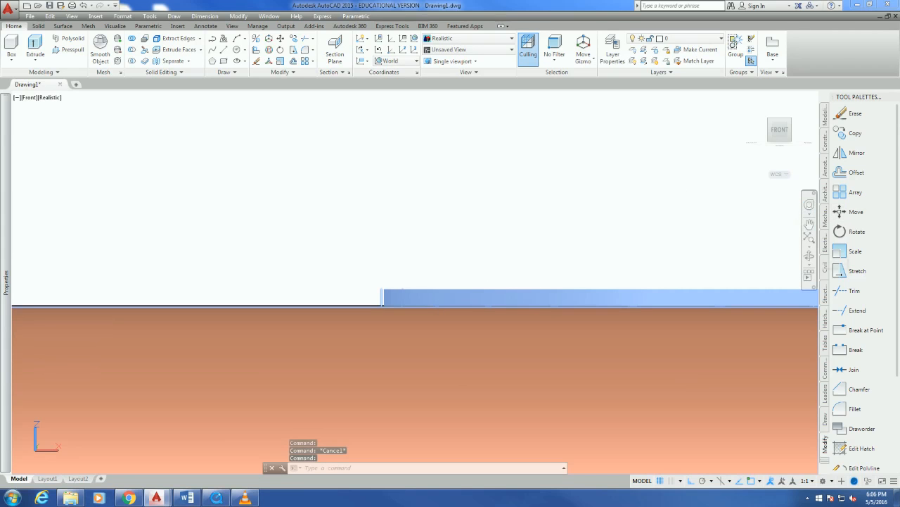
- Inspect the home button ring and its solid's properties from an angled 3D view
left_click(809, 256)
left_click_drag(633, 271, 517, 332)
scroll(632, 253, "down", 10)
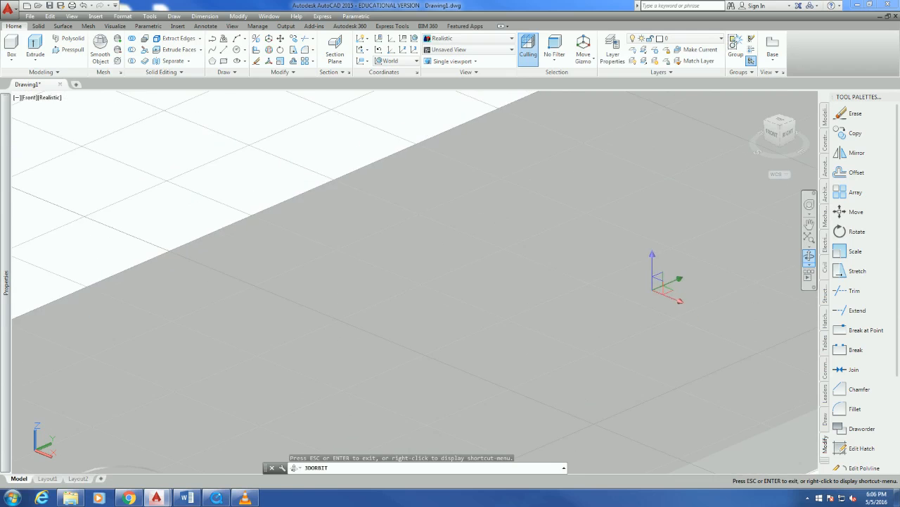
right_click(451, 197)
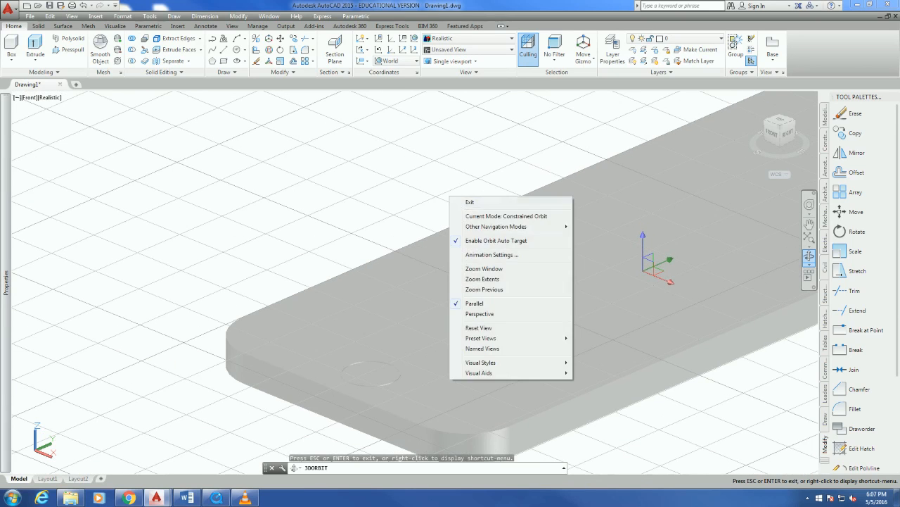
left_click(464, 202)
scroll(357, 398, "up", 6)
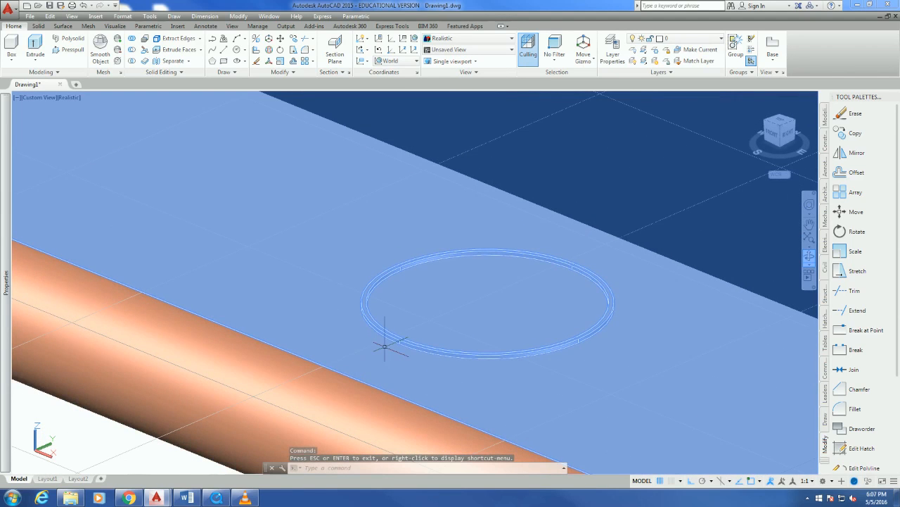
left_click(404, 337)
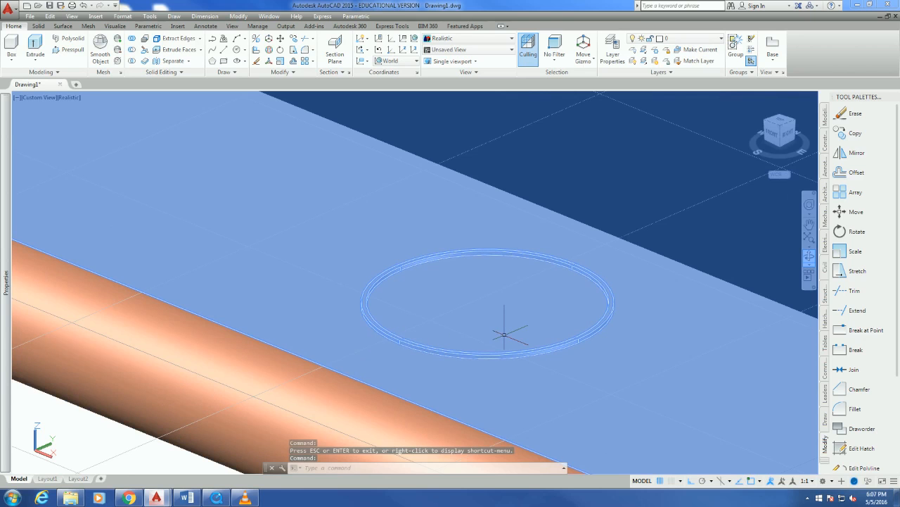
key("Escape")
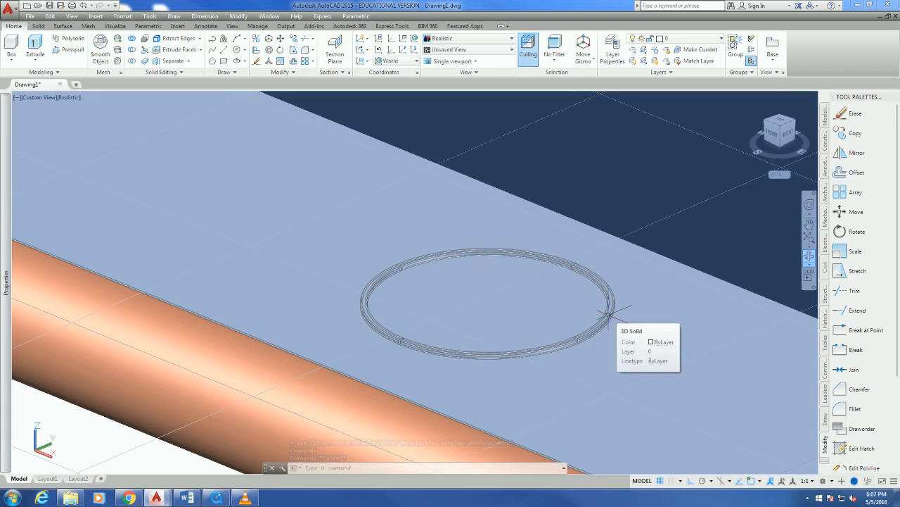
left_click(609, 312)
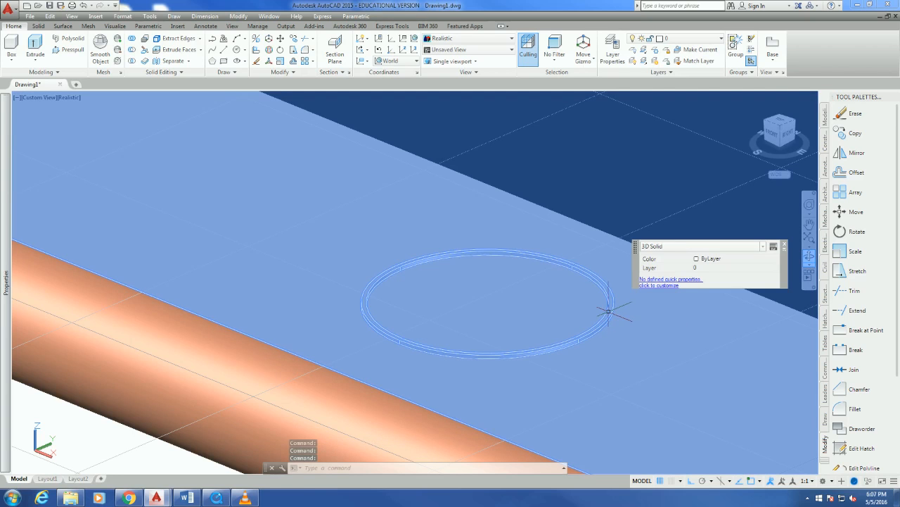
key("Escape")
scroll(612, 341, "down", 5)
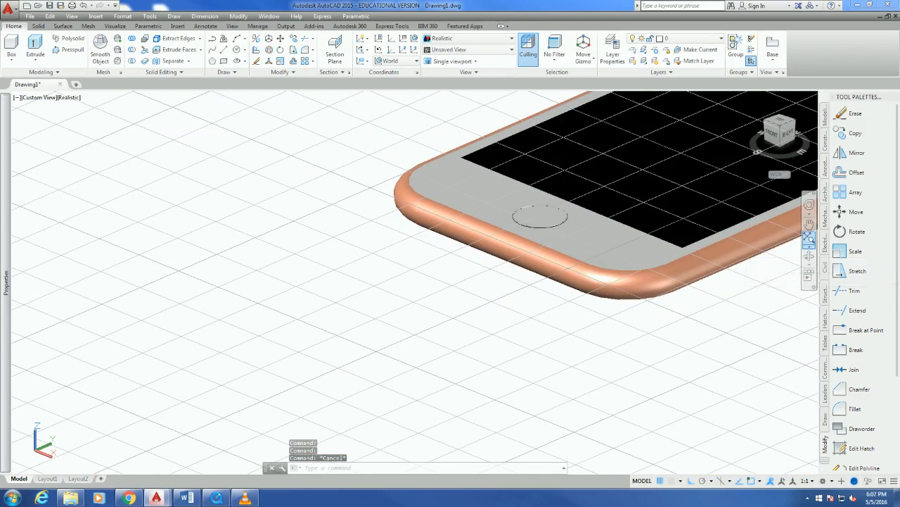
- Set the colour of the solid containing the home button ring and front face to Color 255
left_click(810, 256)
left_click_drag(422, 247, 540, 246)
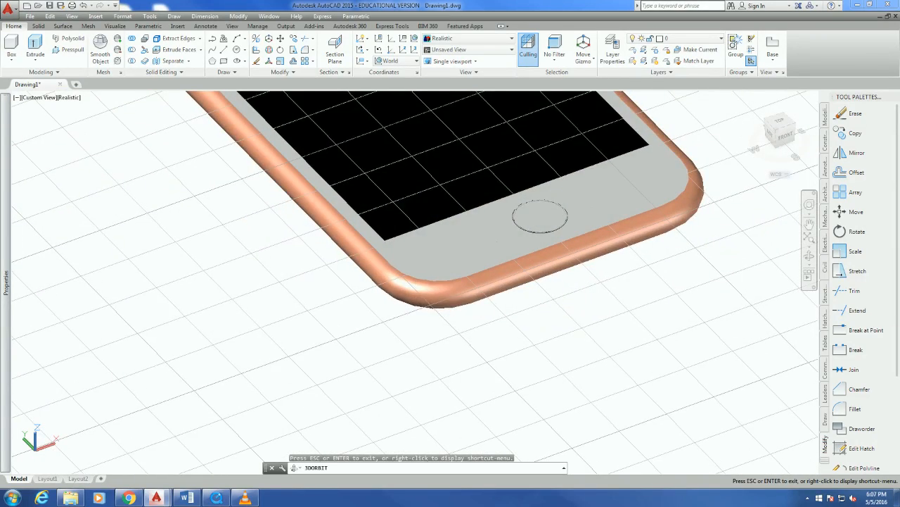
scroll(541, 235, "up", 2)
scroll(474, 233, "up", 6)
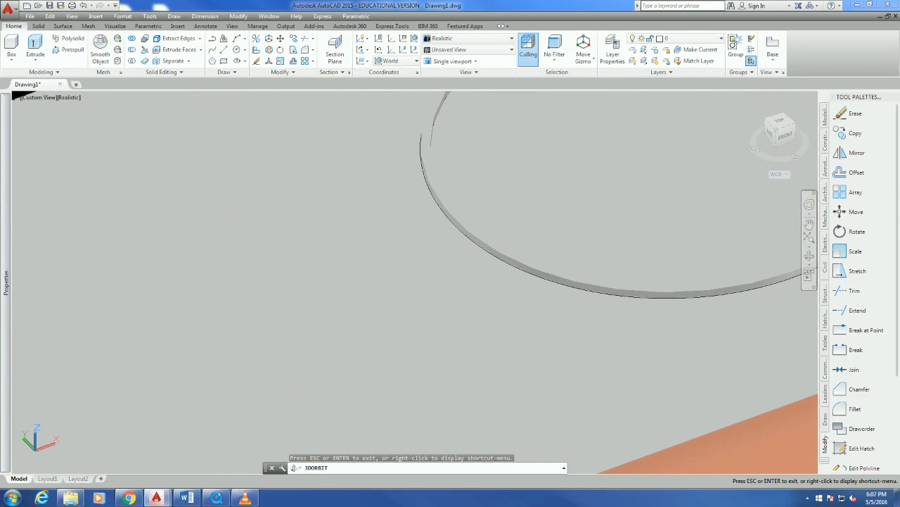
right_click(474, 233)
left_click(482, 238)
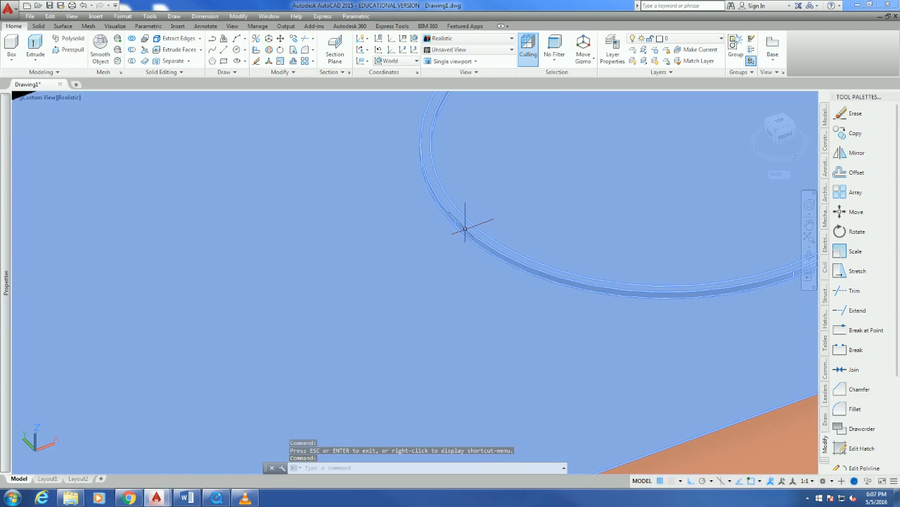
left_click(465, 227)
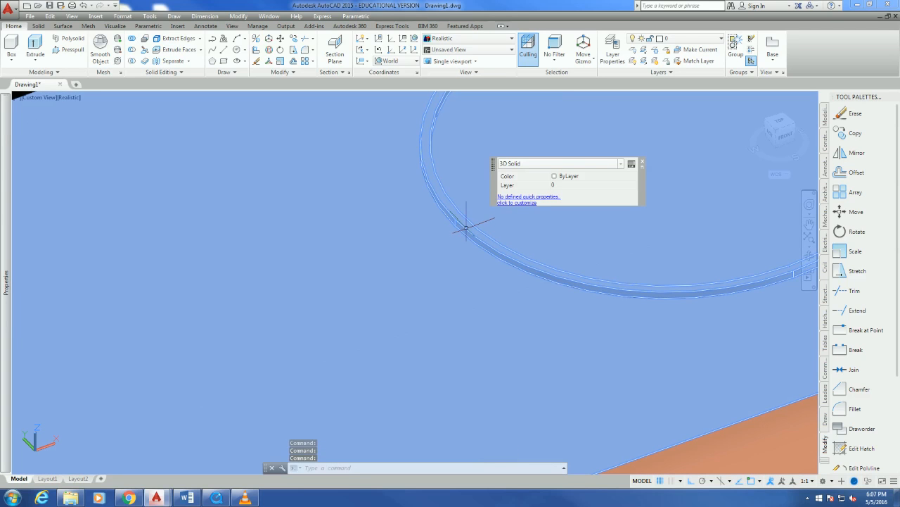
left_click(591, 176)
left_click(633, 176)
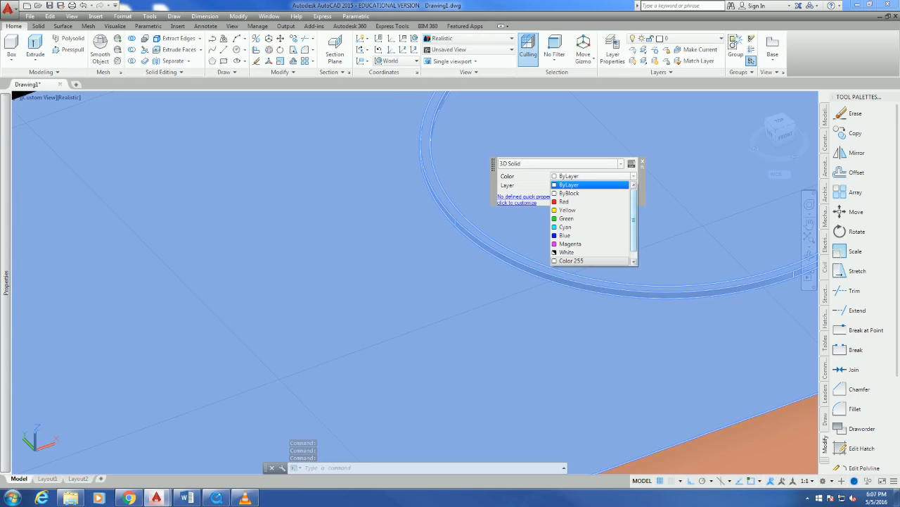
left_click_drag(633, 236, 634, 248)
left_click(588, 252)
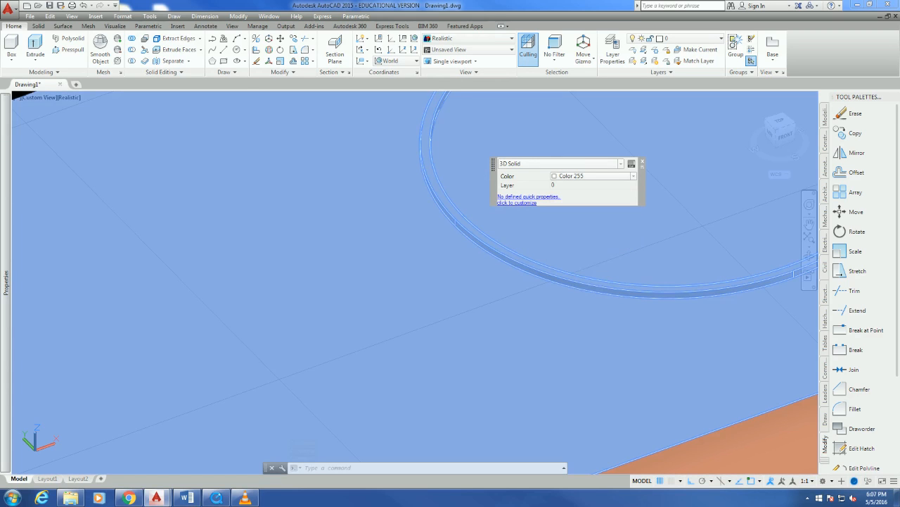
scroll(603, 285, "down", 3)
key("Escape")
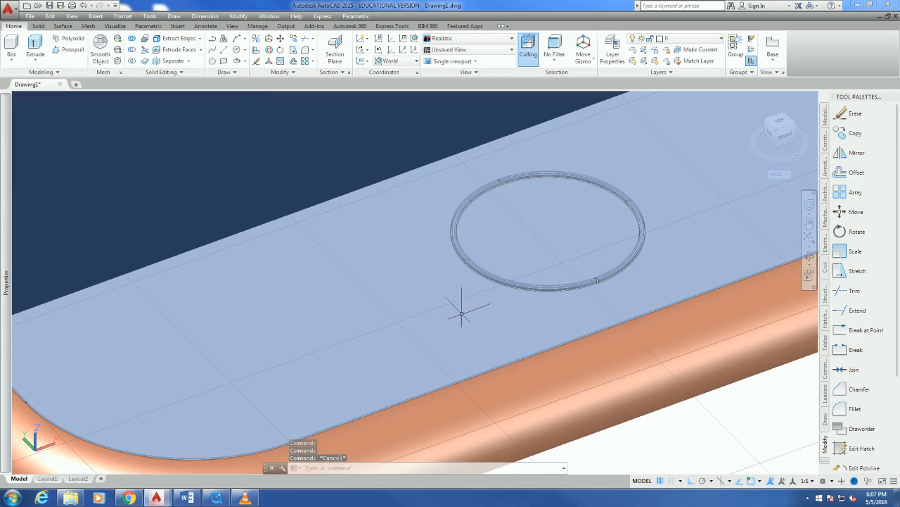
- Move the phone body solid with the home button ring 5 units straight up along Z, out of the frame
scroll(474, 331, "down", 3)
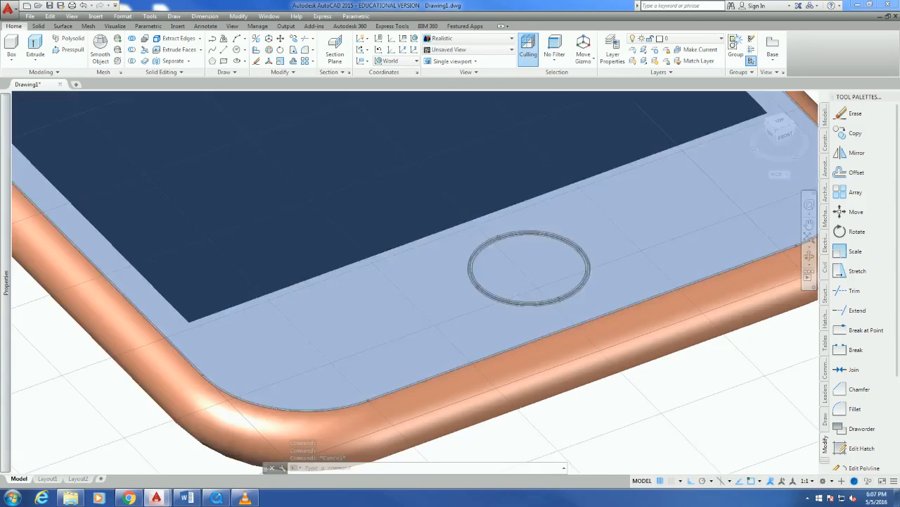
scroll(524, 292, "up", 2)
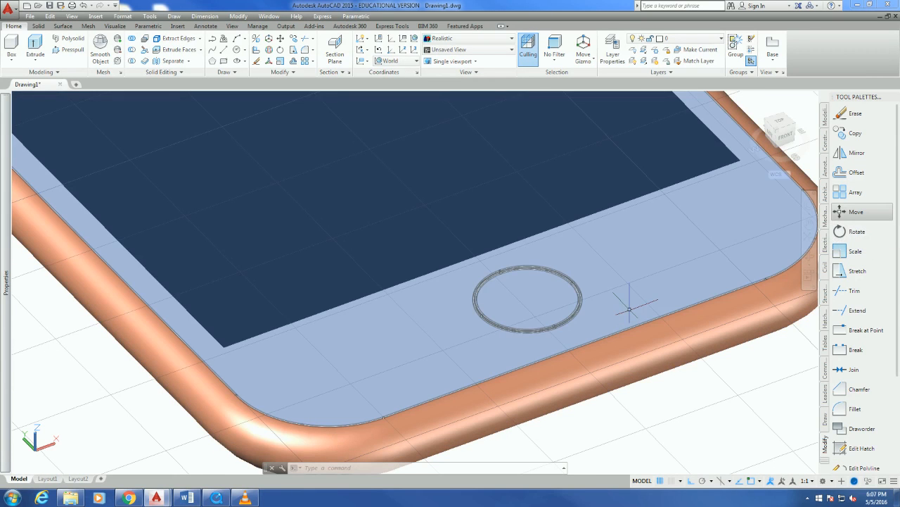
left_click(630, 308)
left_click(855, 212)
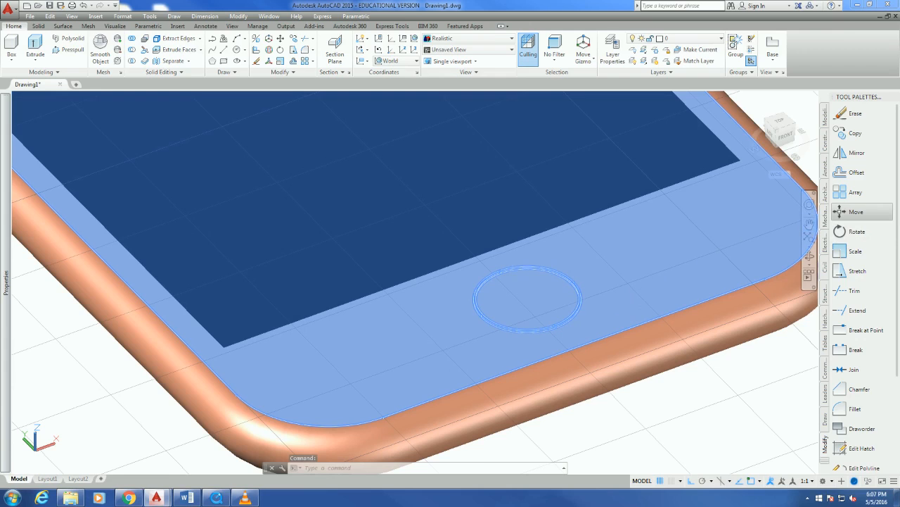
left_click(529, 297)
scroll(535, 292, "down", 5)
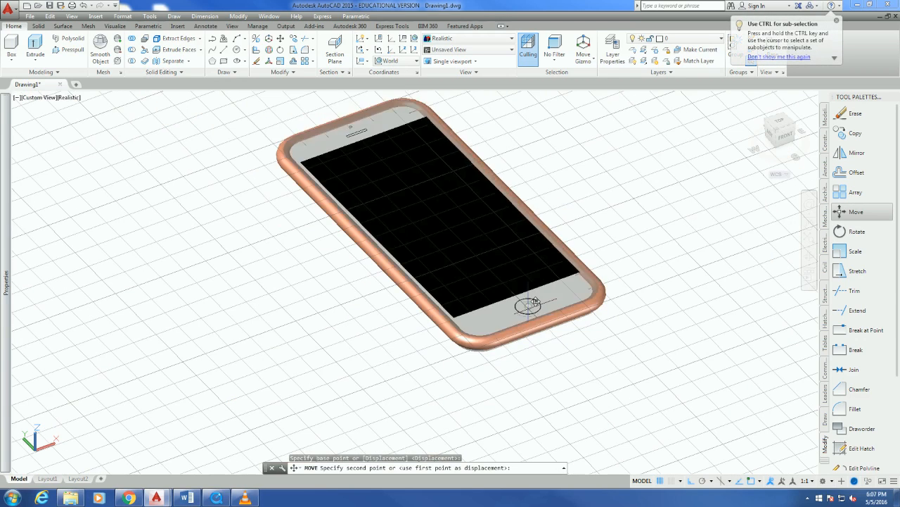
scroll(543, 236, "up", 2)
scroll(545, 222, "down", 3)
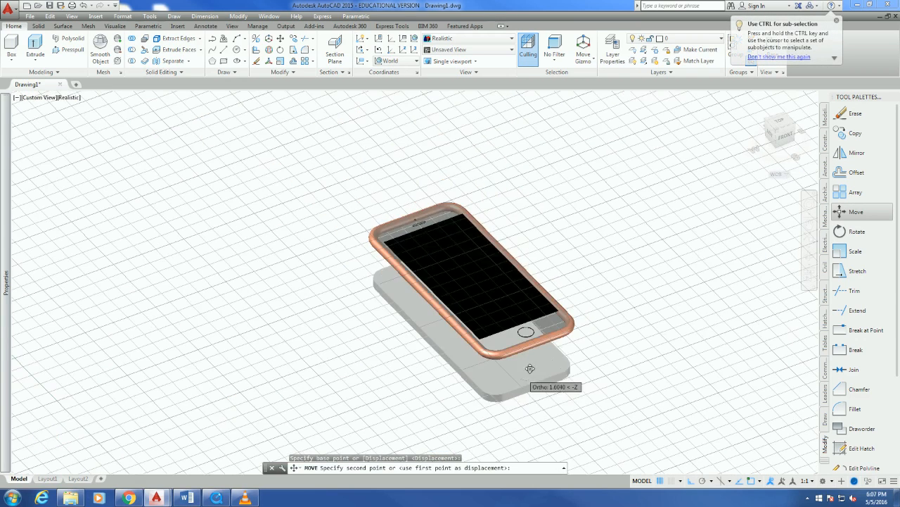
scroll(544, 193, "up", 2)
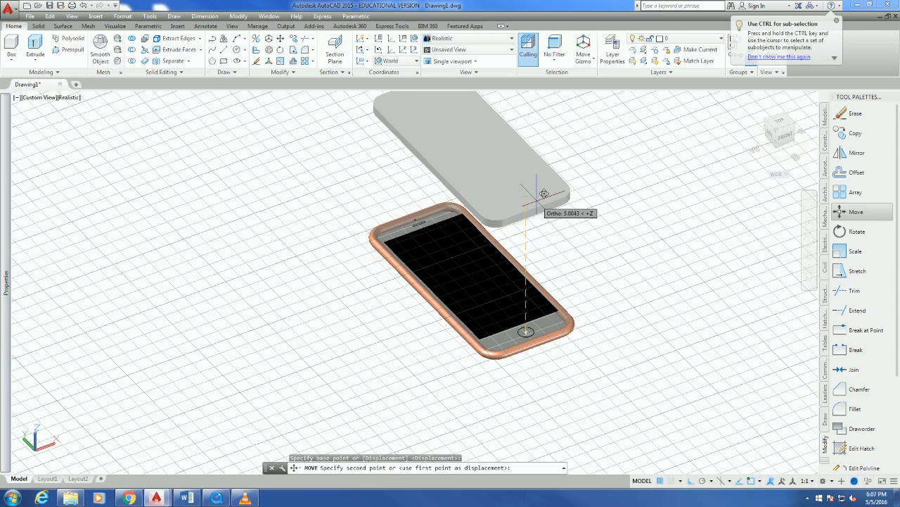
type("5")
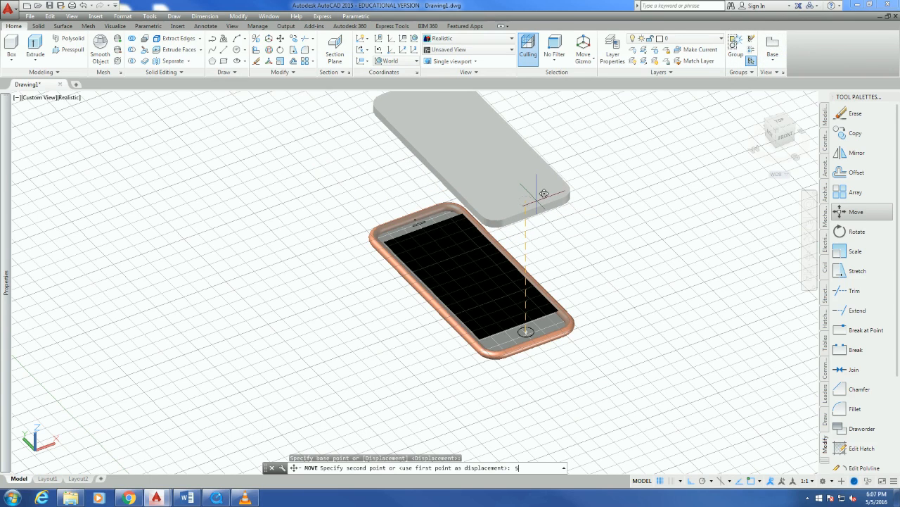
key("Return")
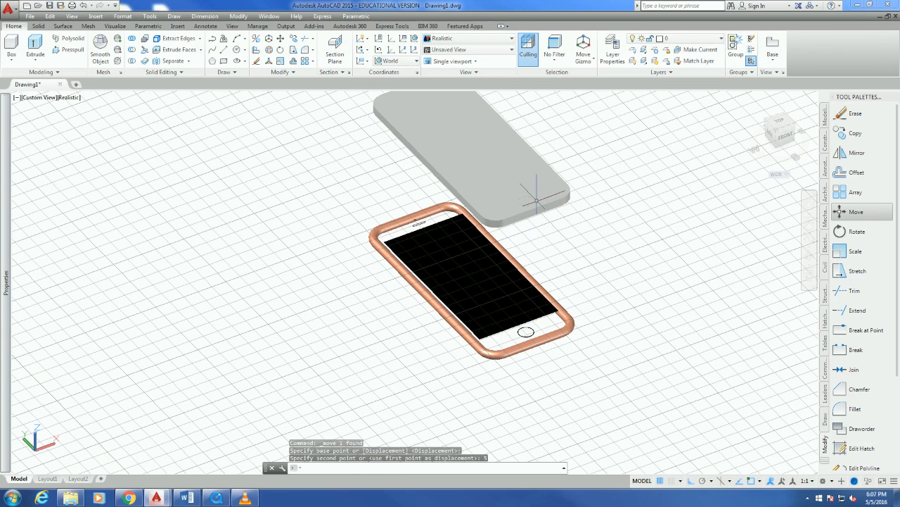
- Compare the home button ring on the raised body with the two concentric circles left below the screen
scroll(532, 334, "up", 10)
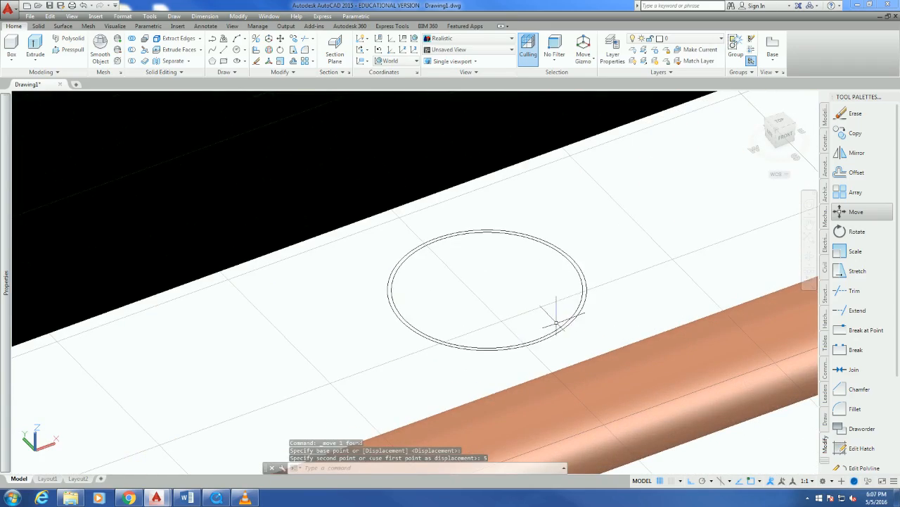
scroll(556, 324, "down", 10)
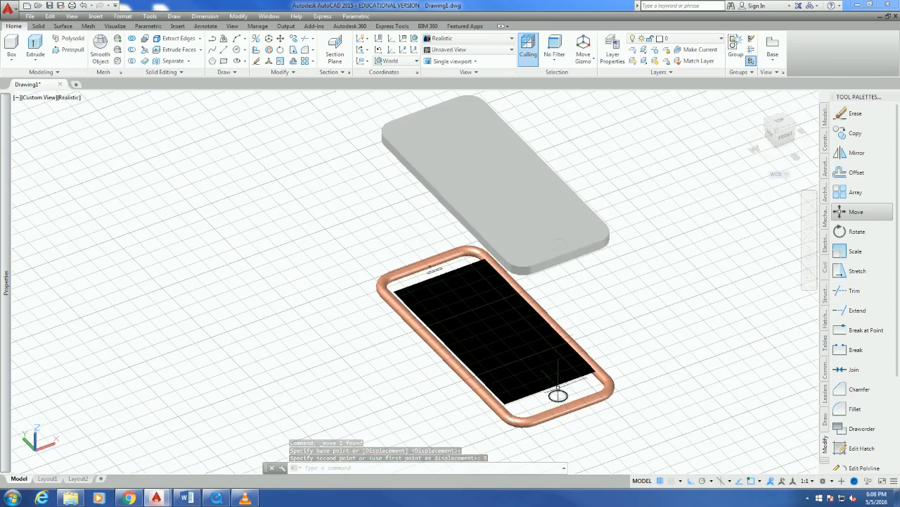
scroll(556, 240, "up", 8)
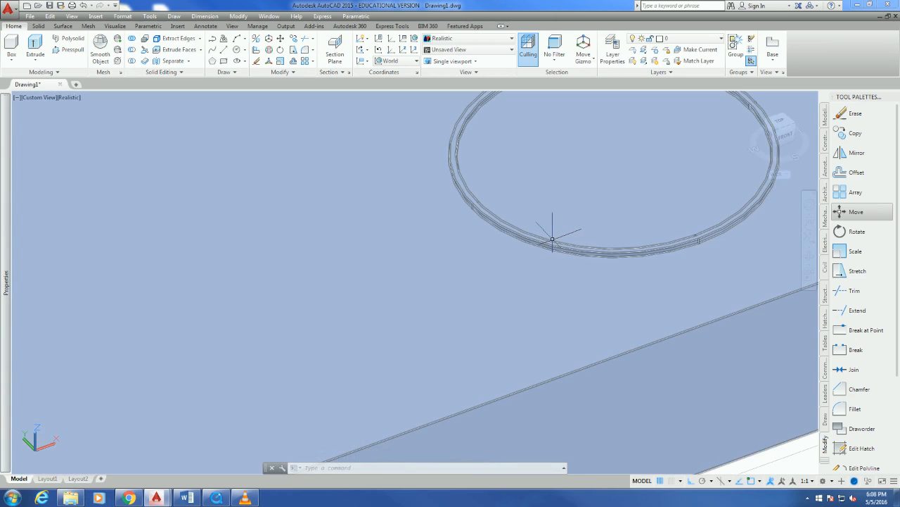
scroll(556, 243, "down", 3)
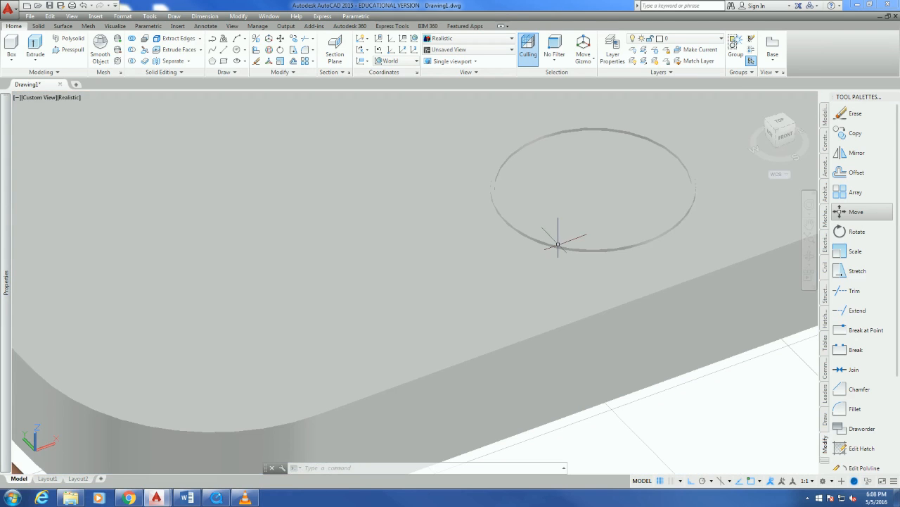
scroll(558, 244, "down", 10)
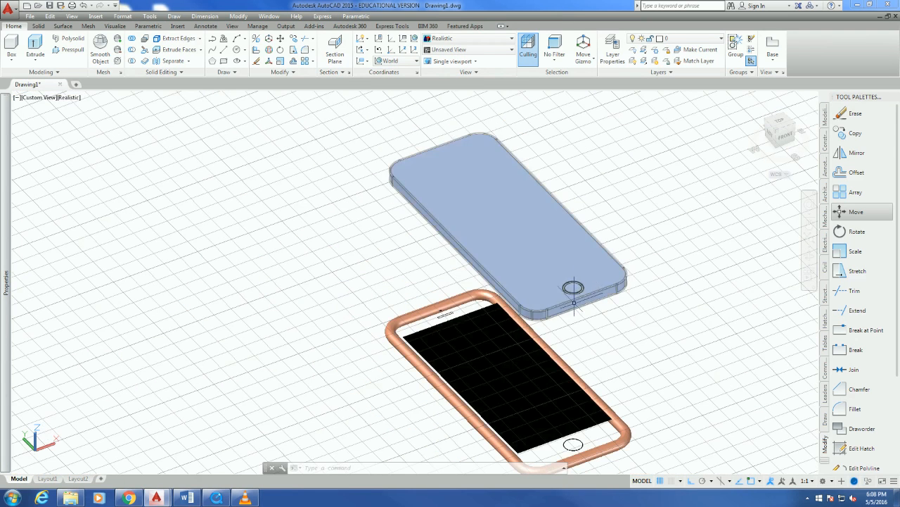
scroll(573, 450, "up", 8)
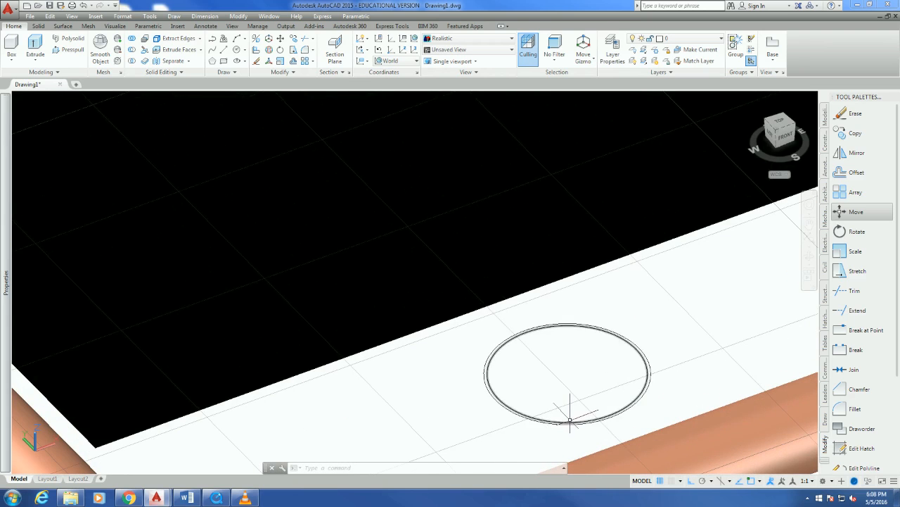
scroll(571, 418, "up", 3)
scroll(573, 422, "down", 5)
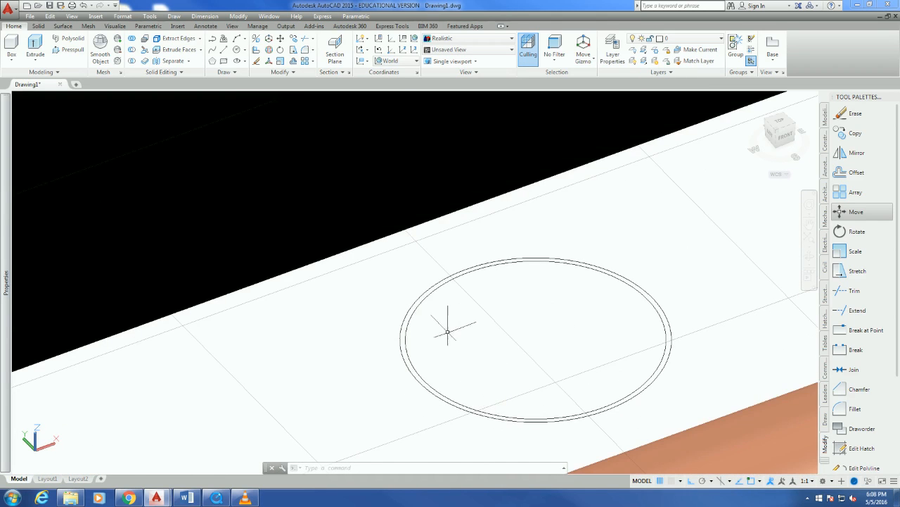
- Presspull the narrow area between the two home button circles to a height of 0.01
left_click(68, 50)
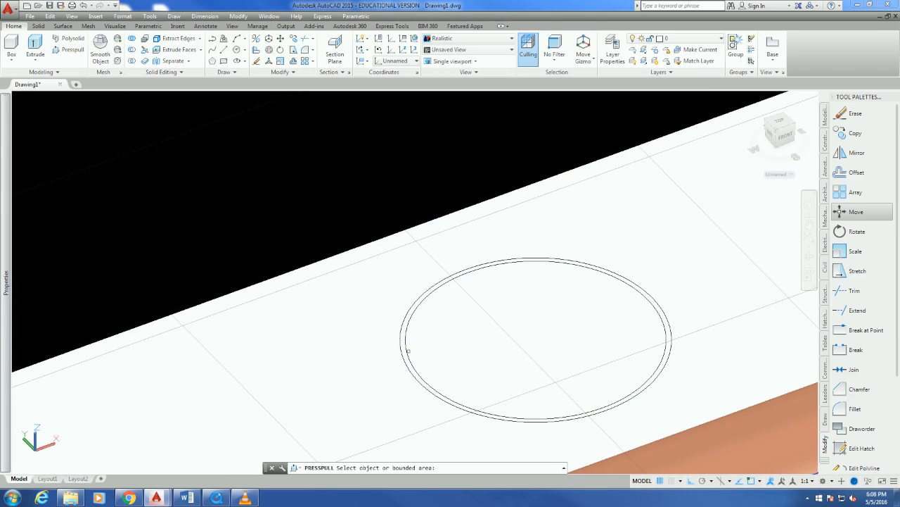
left_click(406, 350)
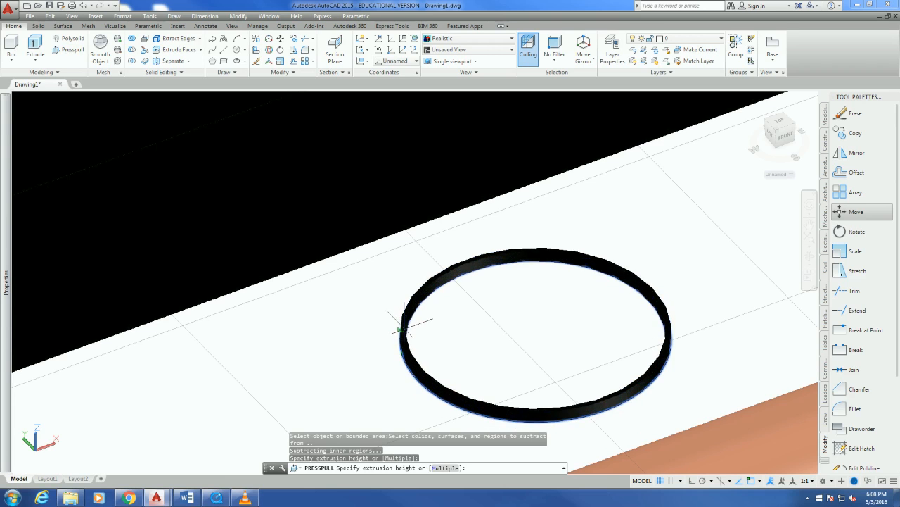
scroll(399, 328, "down", 6)
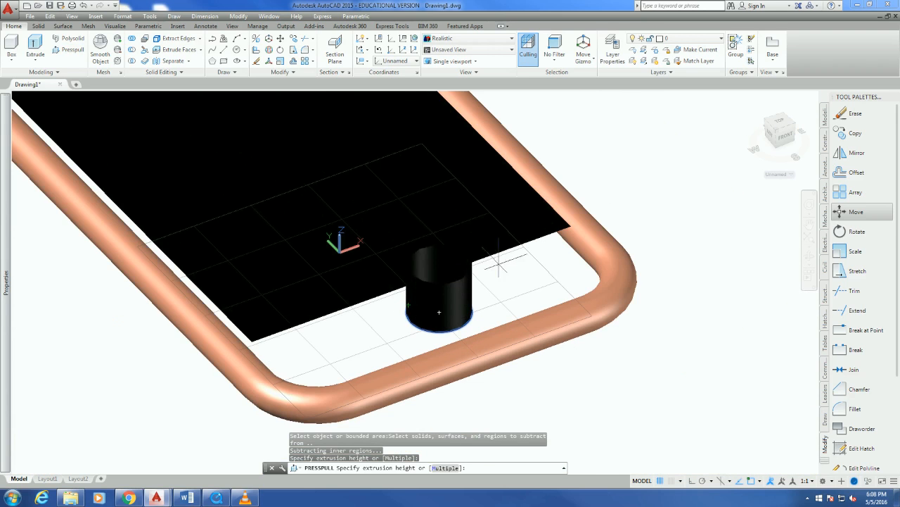
scroll(498, 262, "down", 5)
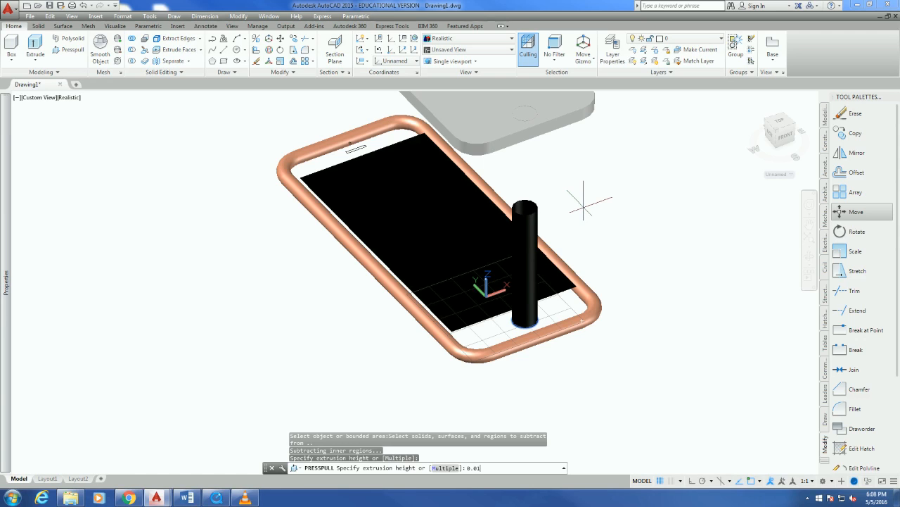
key("Return")
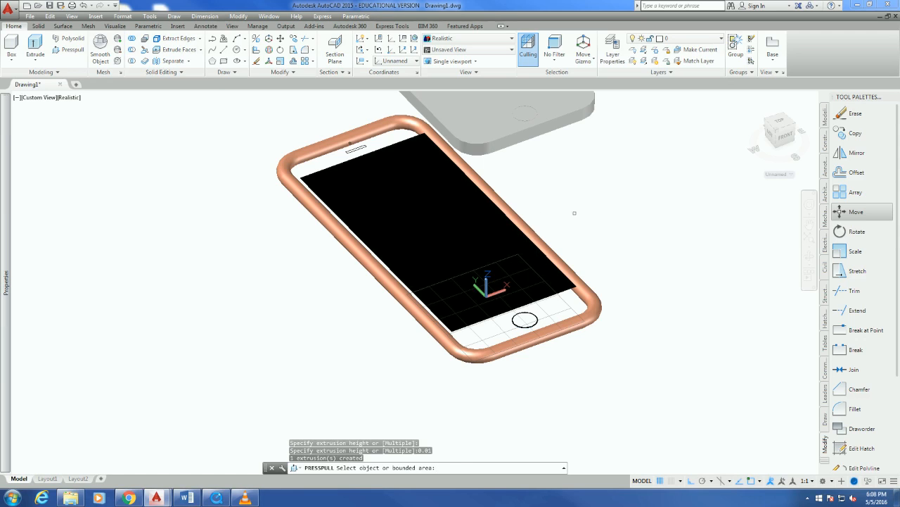
scroll(535, 281, "up", 3)
scroll(535, 281, "up", 4)
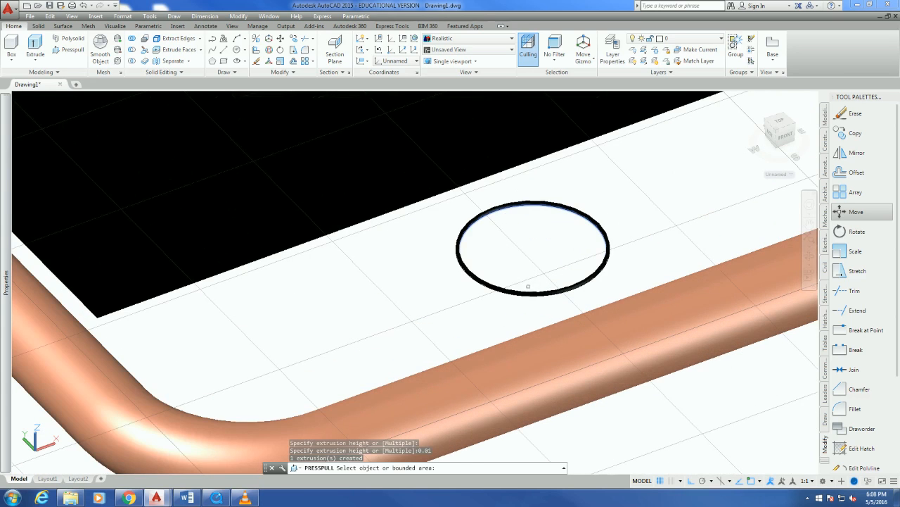
scroll(502, 292, "up", 5)
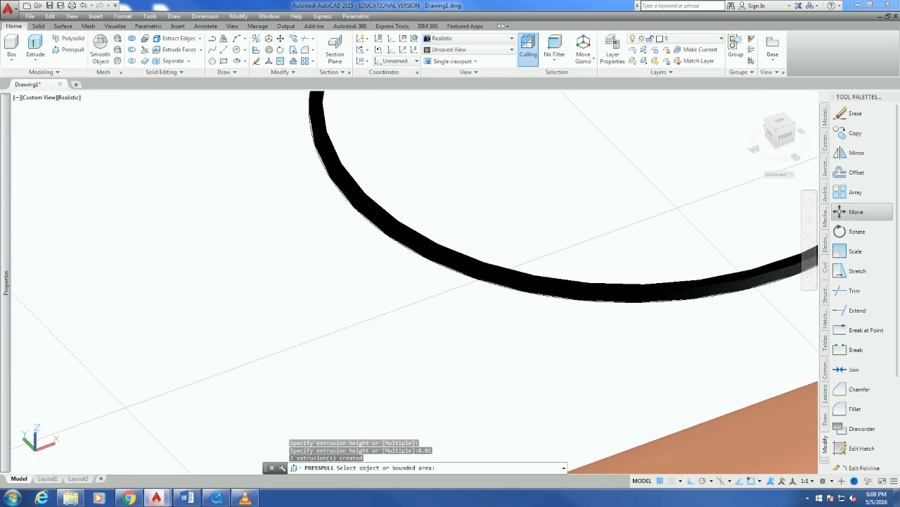
left_click(530, 278)
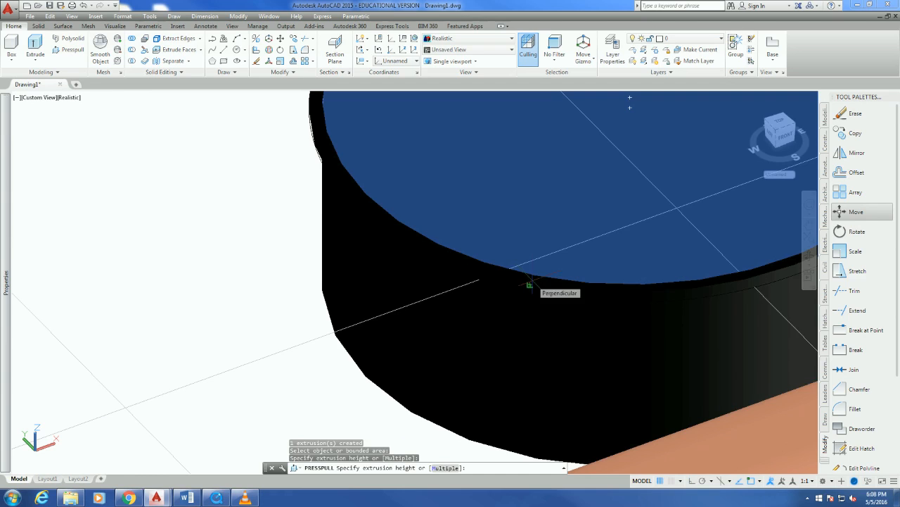
key("Escape")
key("Return")
- Set the colour of the extruded home button ring to index colour 21
left_click(482, 266)
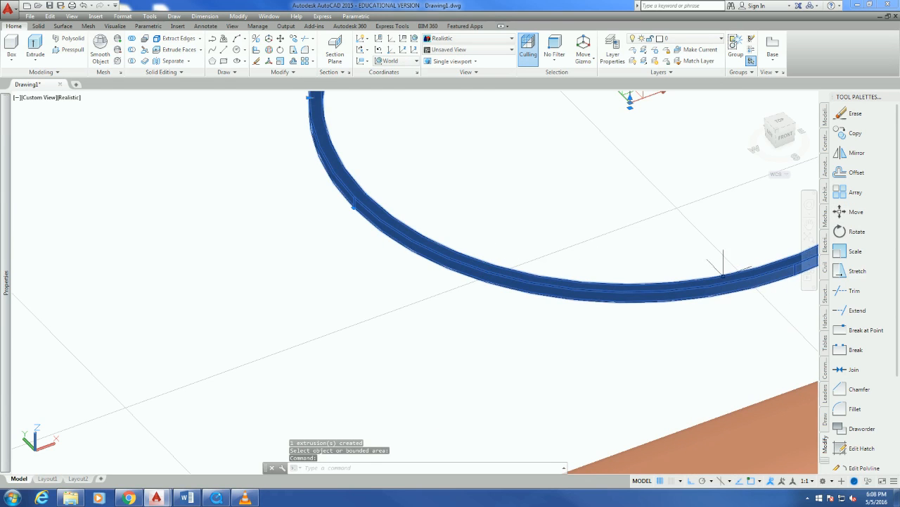
left_click(624, 283)
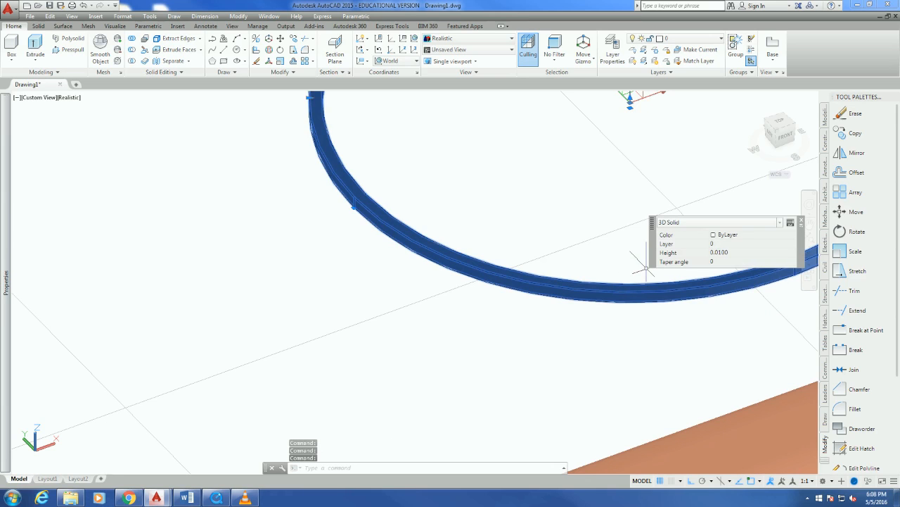
left_click(753, 234)
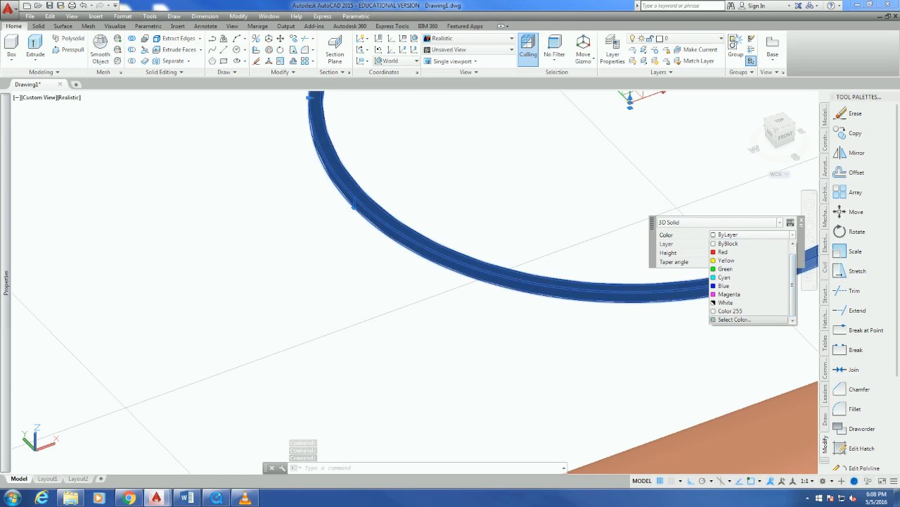
left_click(731, 319)
left_click(381, 224)
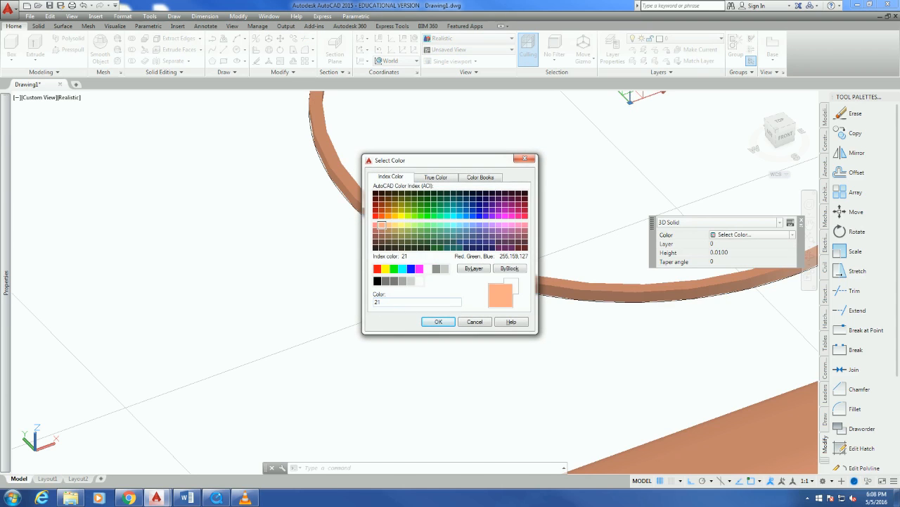
left_click(438, 322)
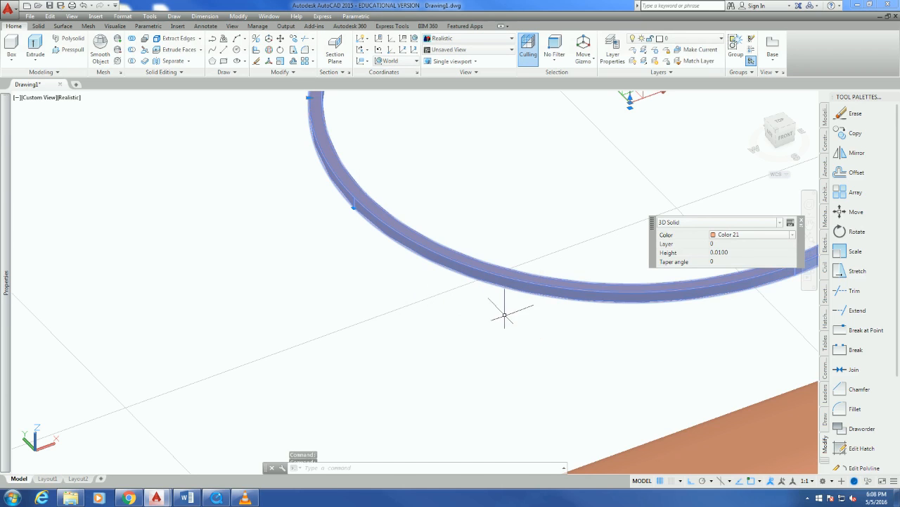
key("Escape")
- Move the raised phone body solid 5 units straight down along Z, back into the frame
scroll(501, 363, "down", 10)
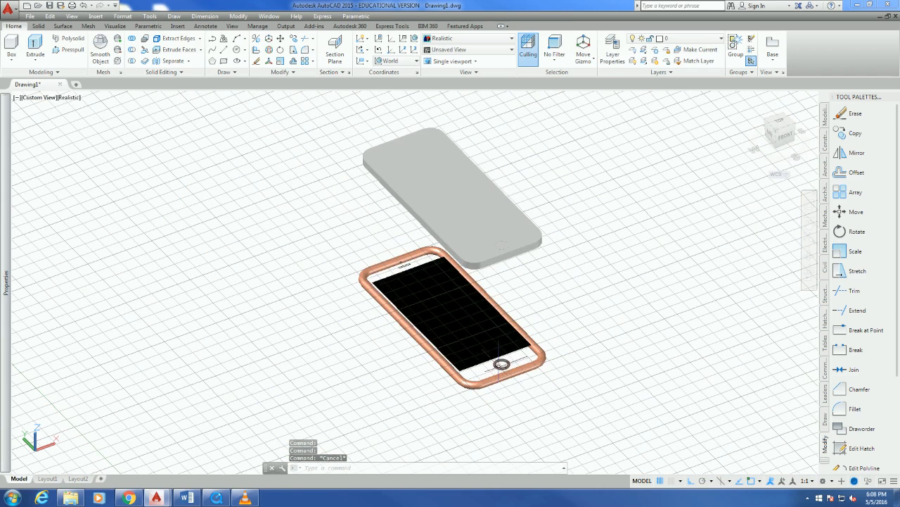
left_click(501, 243)
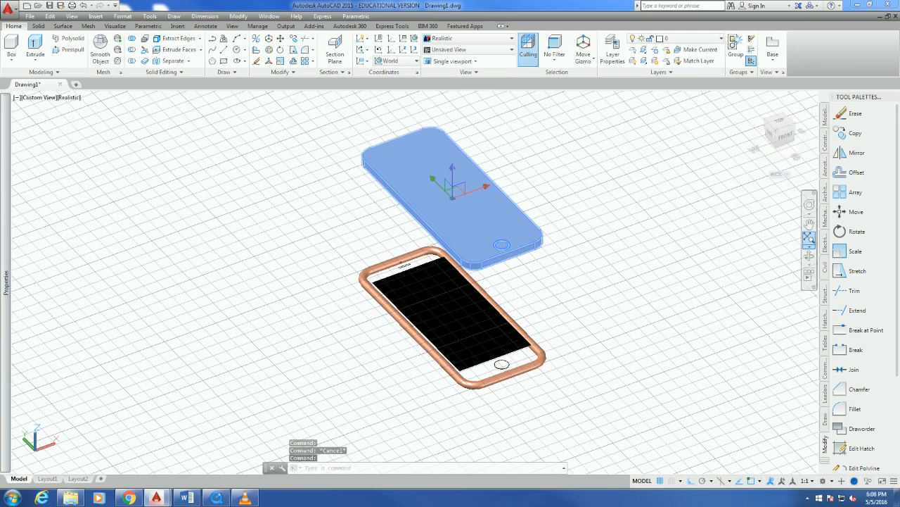
left_click(853, 211)
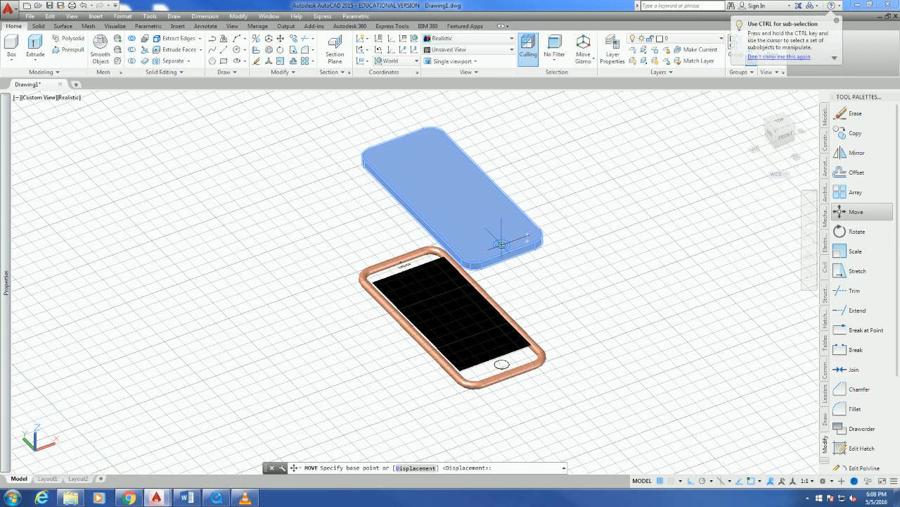
left_click(501, 243)
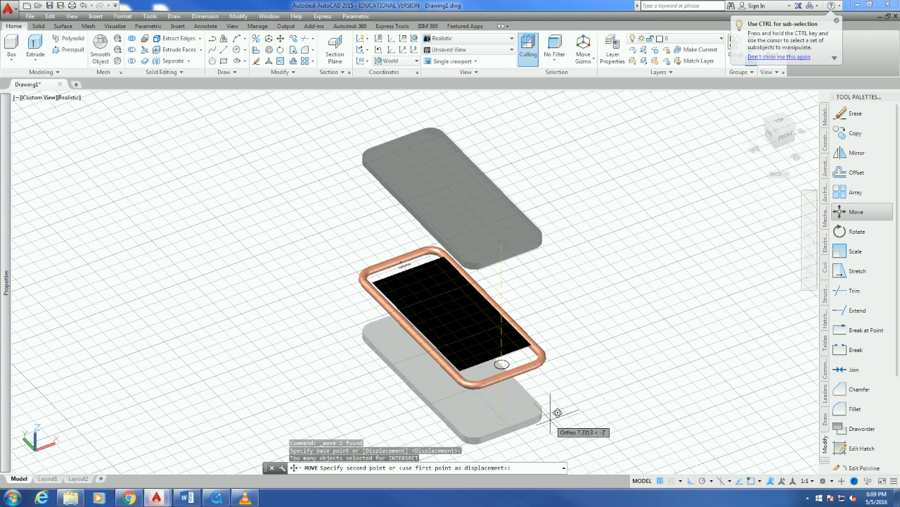
type("5")
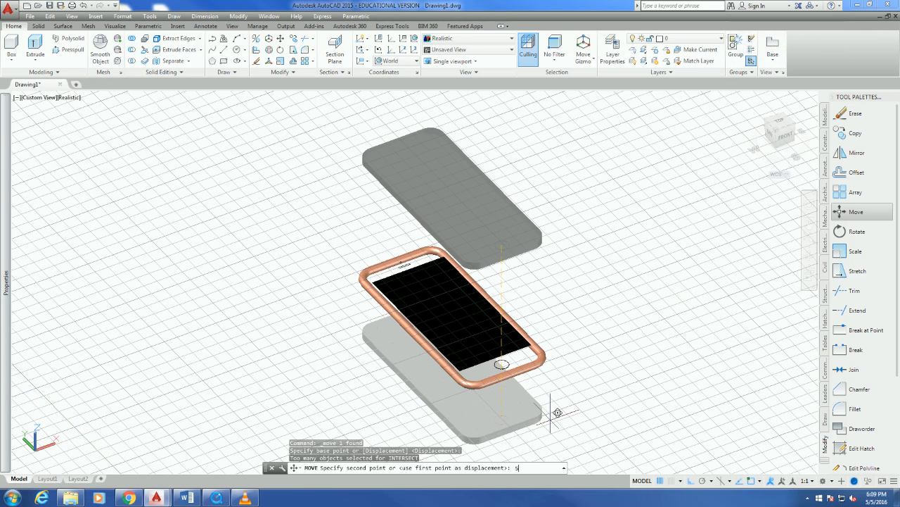
key("Return")
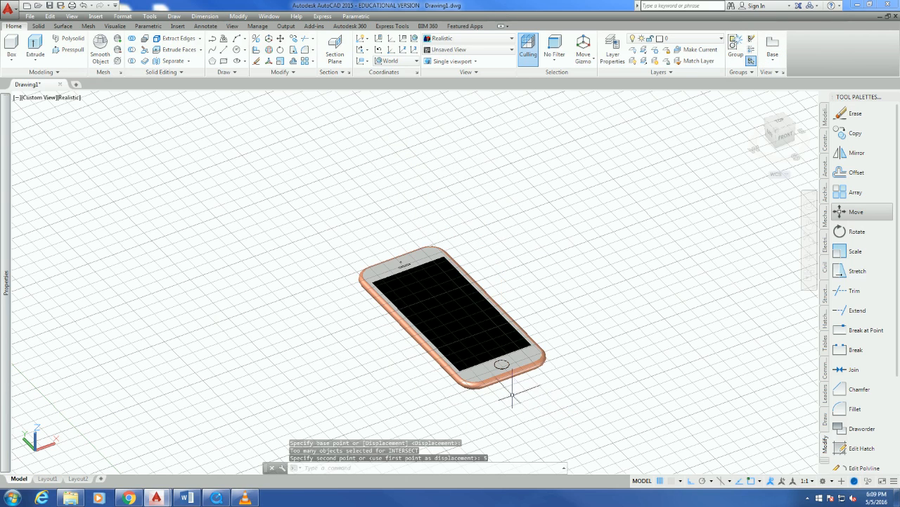
scroll(516, 368, "up", 5)
scroll(574, 362, "up", 3)
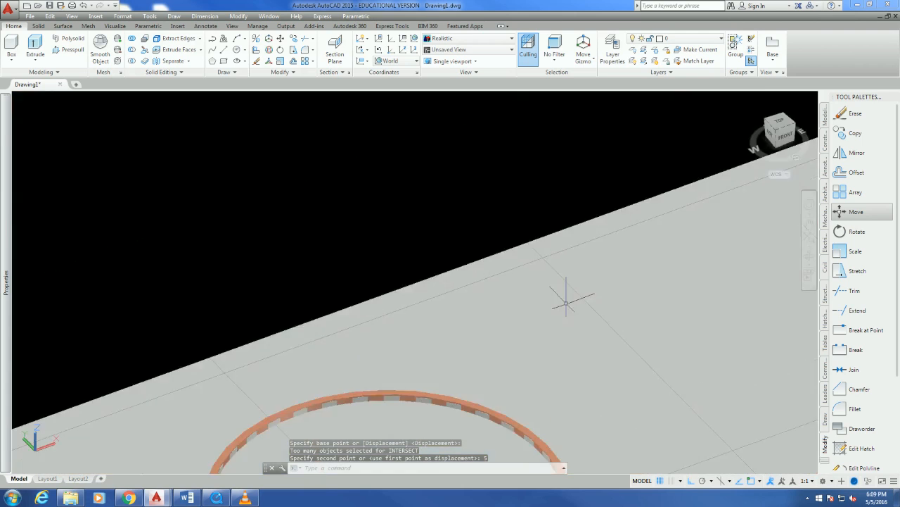
- Examine the assembled phone model from above, including the home button ring, screen and speaker end
scroll(570, 301, "down", 4)
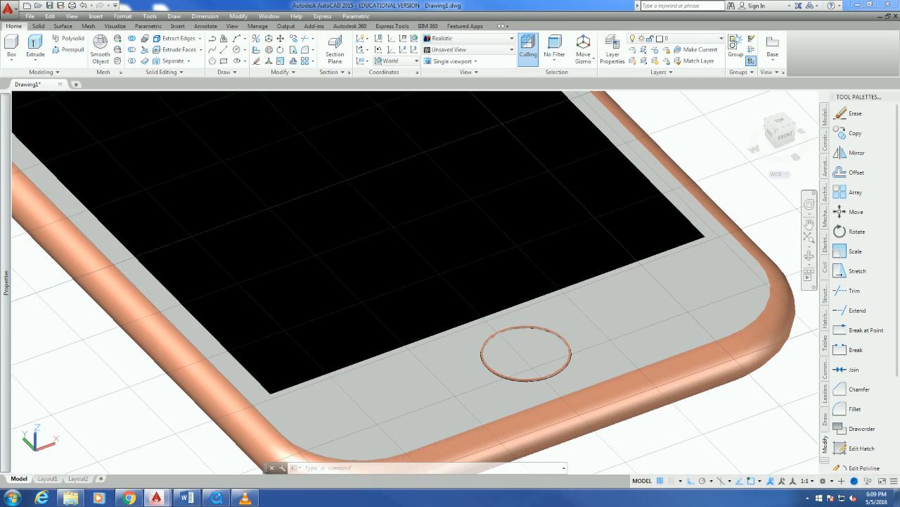
left_click(809, 255)
left_click_drag(633, 268, 426, 332)
scroll(352, 311, "down", 11)
scroll(434, 431, "down", 2)
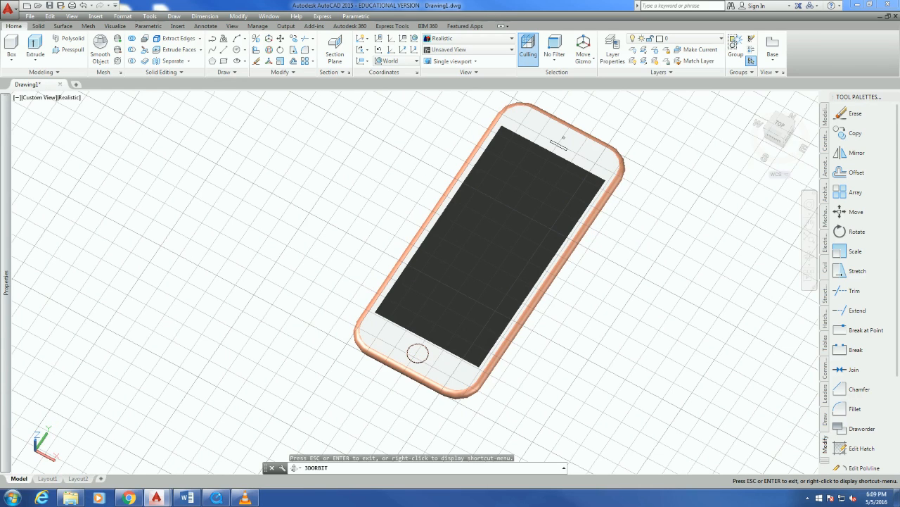
right_click(639, 231)
left_click(649, 235)
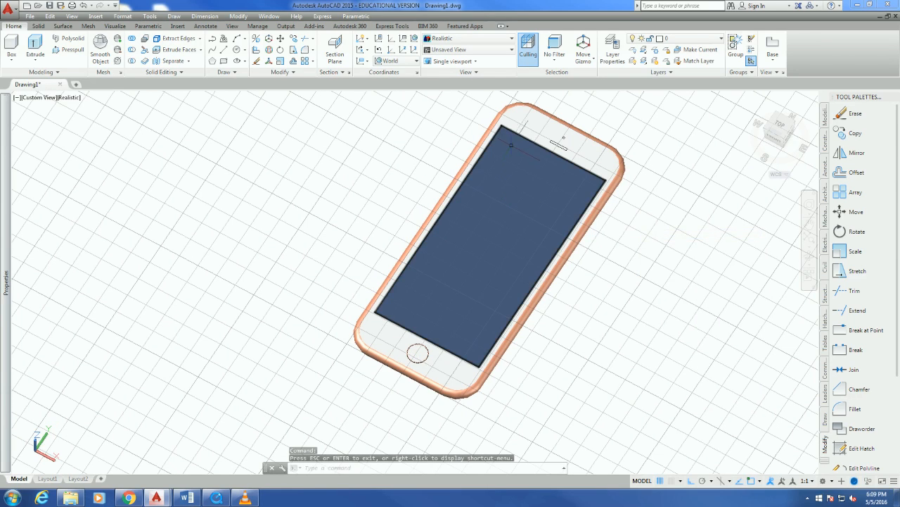
scroll(521, 94, "up", 4)
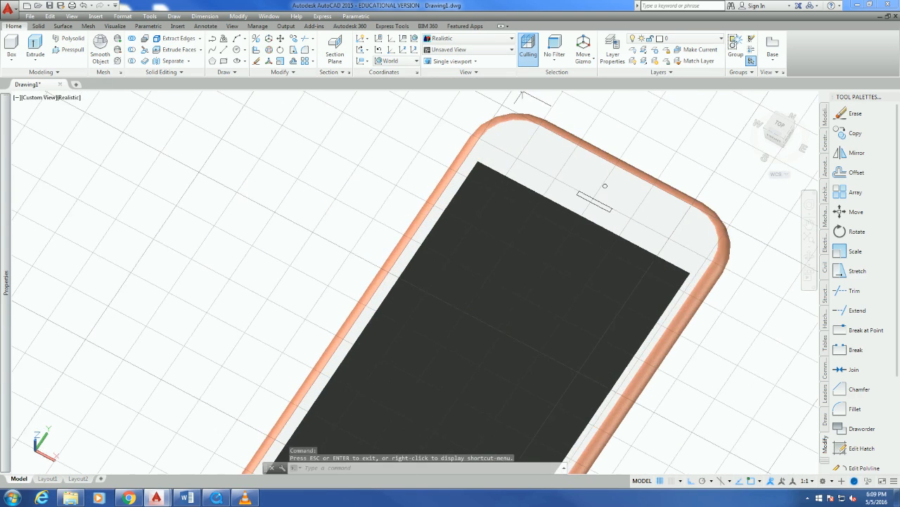
scroll(521, 94, "down", 4)
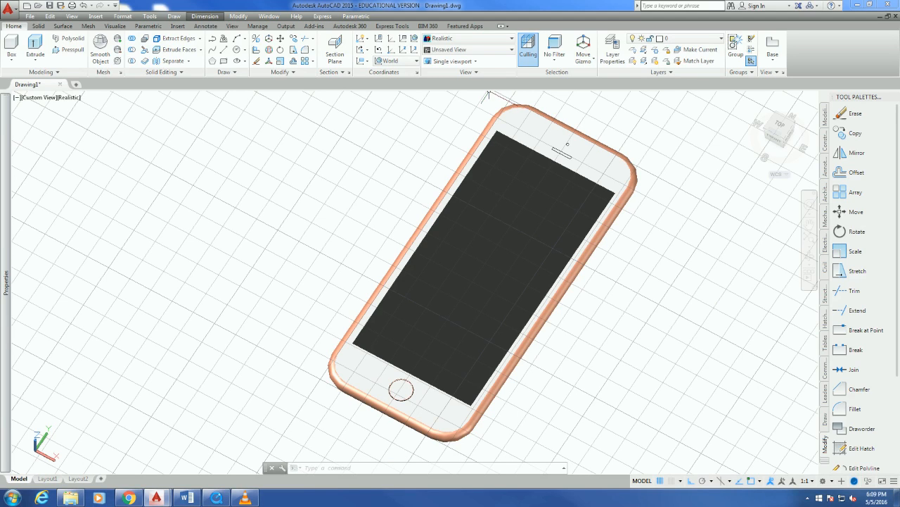
- Add a linear dimension for the phone's overall length, placed alongside its long side, and turn off the grid display
left_click(205, 16)
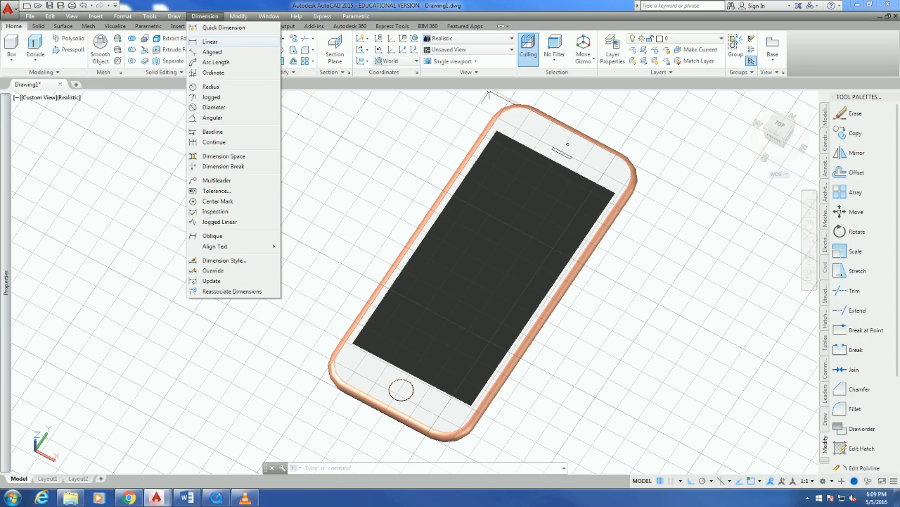
left_click(210, 42)
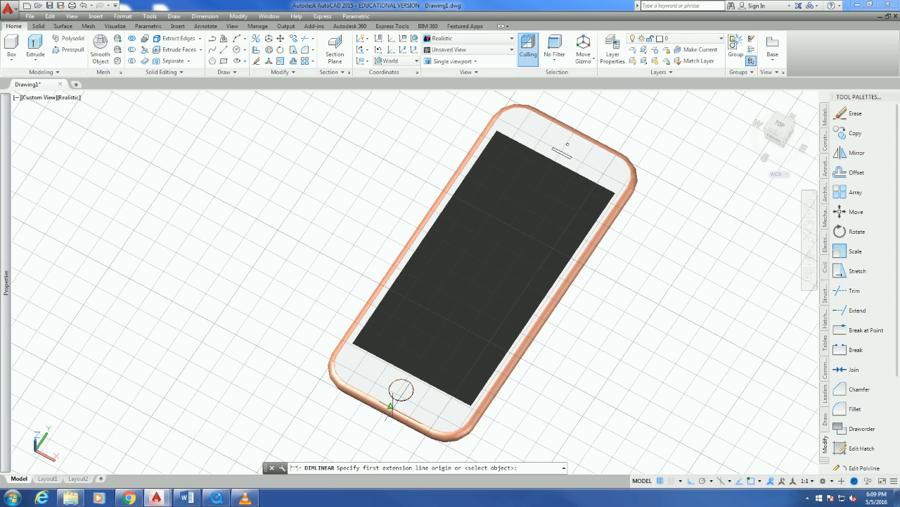
scroll(391, 406, "up", 5)
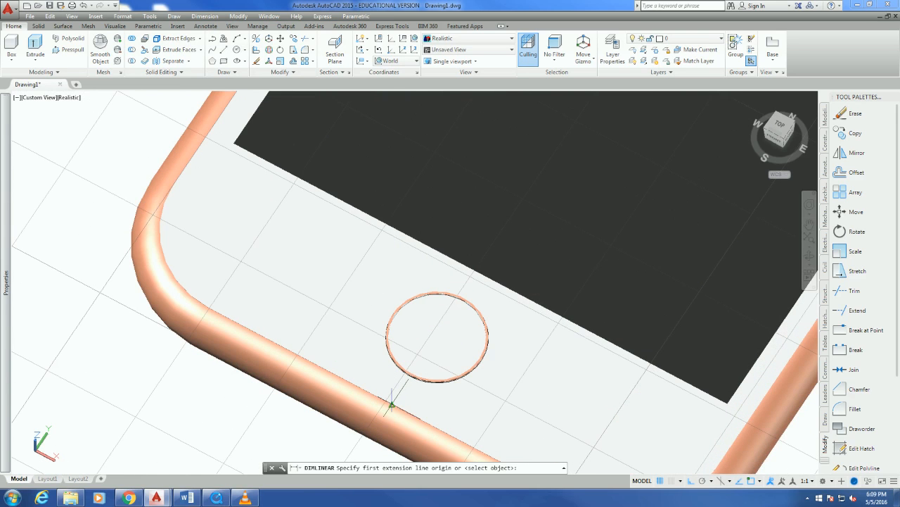
left_click(391, 405)
scroll(391, 405, "down", 5)
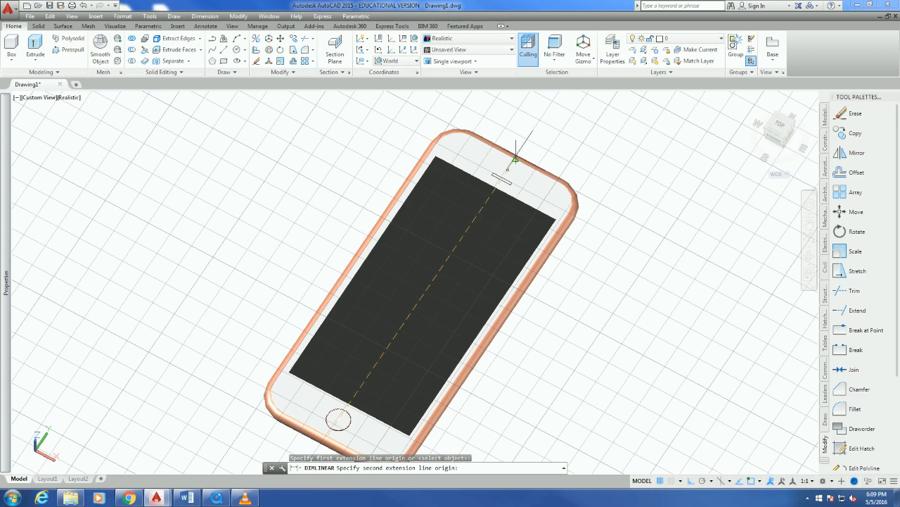
left_click(516, 159)
scroll(520, 161, "down", 4)
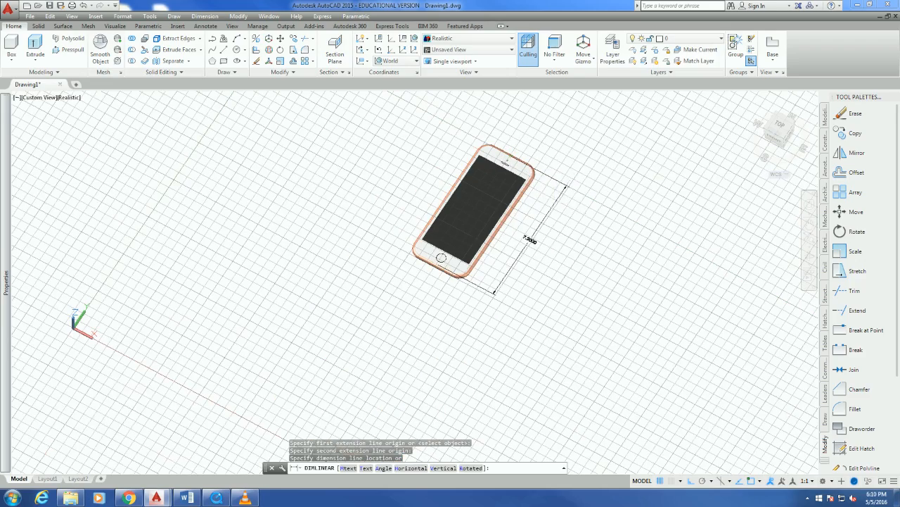
scroll(518, 235, "up", 4)
scroll(519, 235, "down", 4)
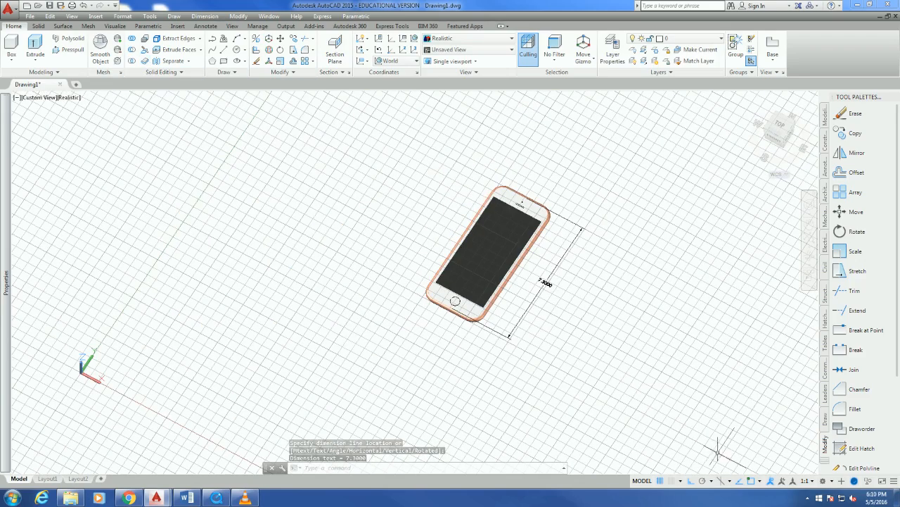
key("F7")
scroll(514, 284, "up", 3)
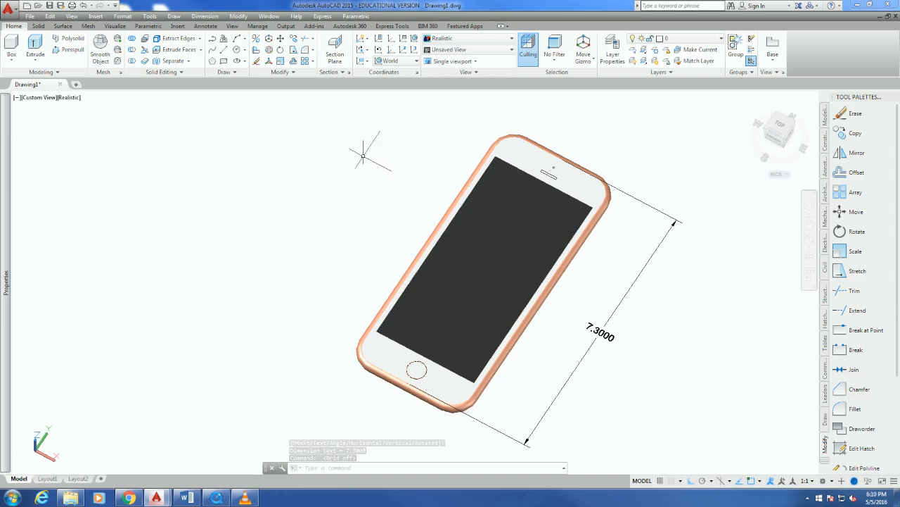
- Add a linear dimension for the phone's overall width, placed beyond the speaker end
left_click(205, 16)
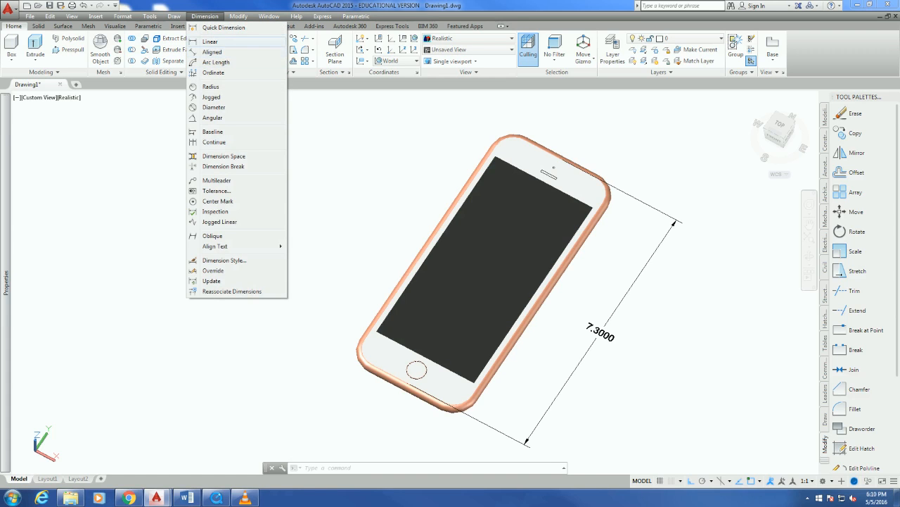
left_click(211, 42)
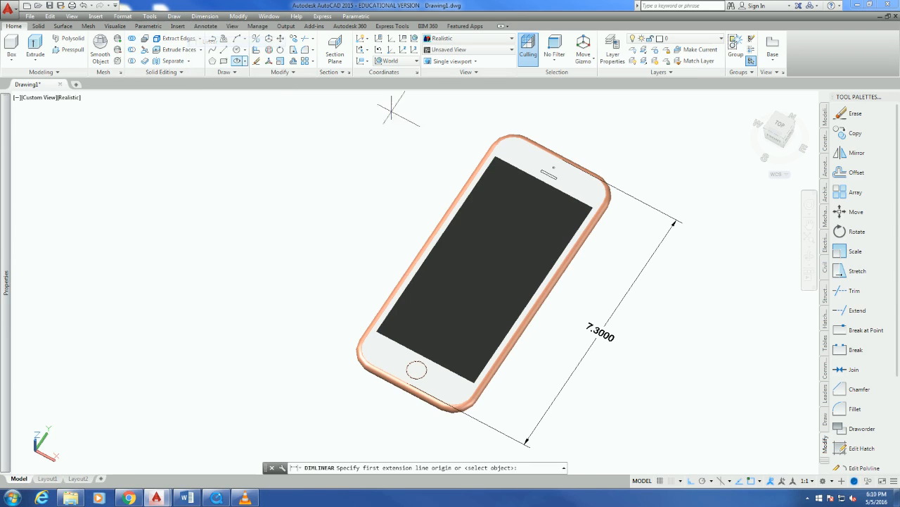
scroll(426, 242, "up", 5)
left_click(439, 237)
scroll(439, 238, "down", 5)
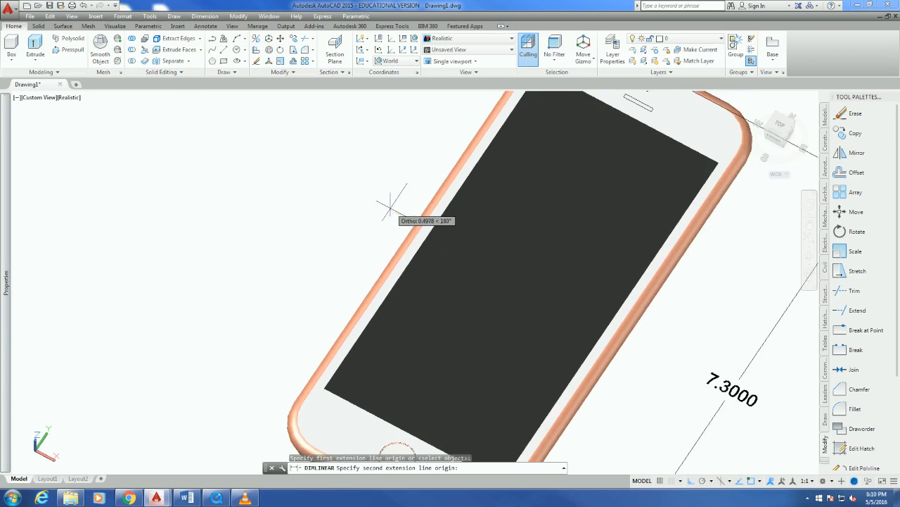
left_click(534, 284)
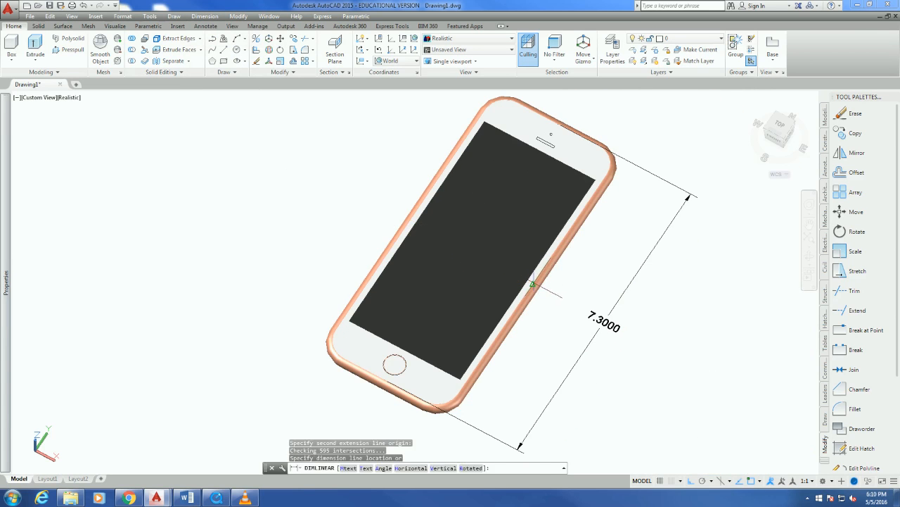
scroll(535, 285, "down", 4)
left_click(575, 226)
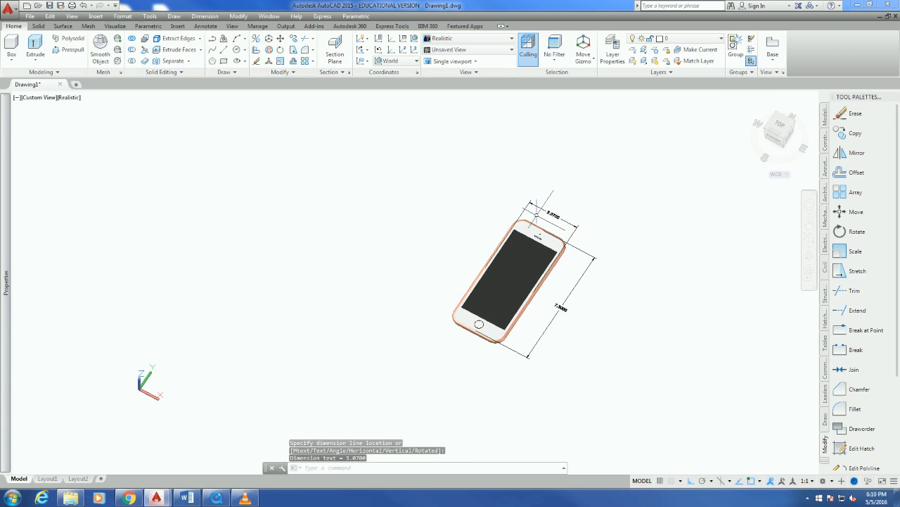
scroll(535, 213, "up", 4)
scroll(605, 196, "down", 2)
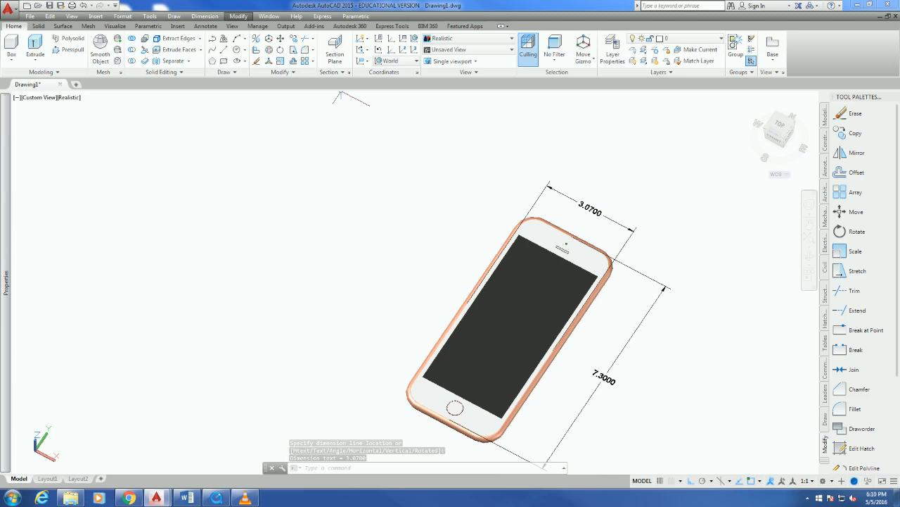
left_click(238, 15)
left_click(205, 15)
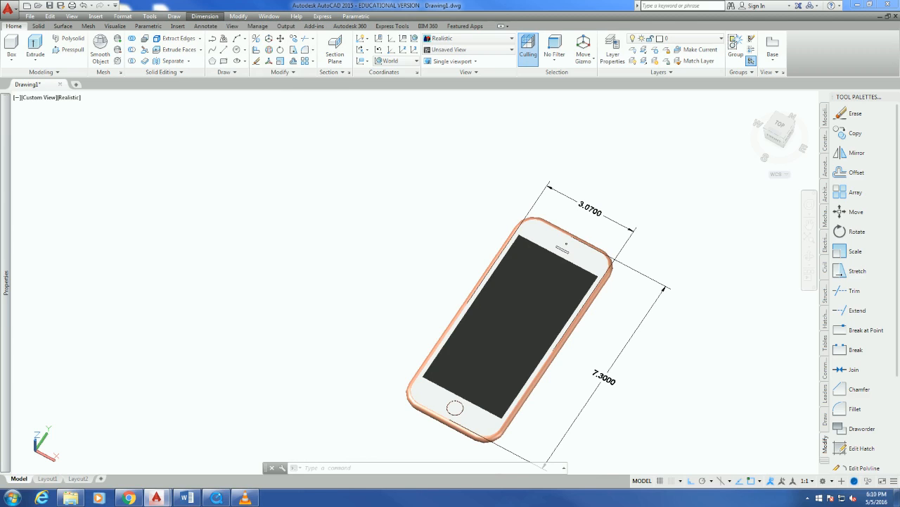
left_click(205, 16)
left_click(212, 52)
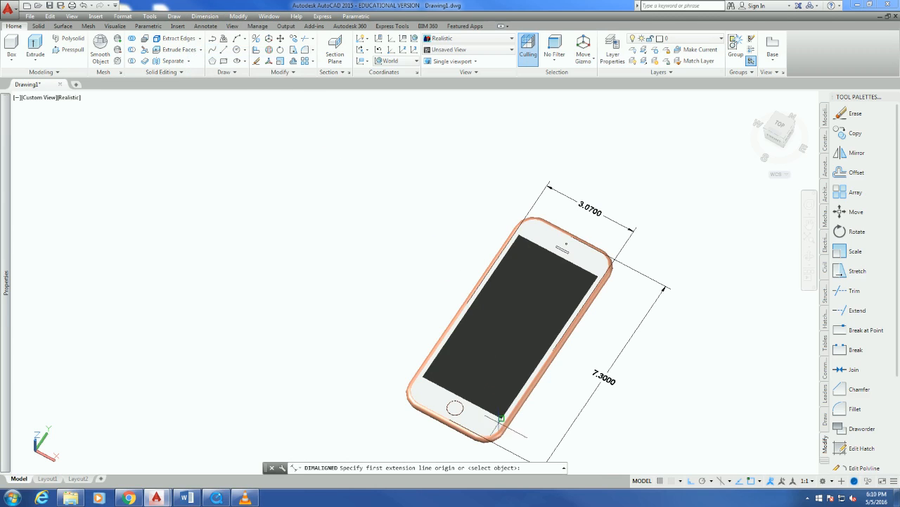
left_click(501, 419)
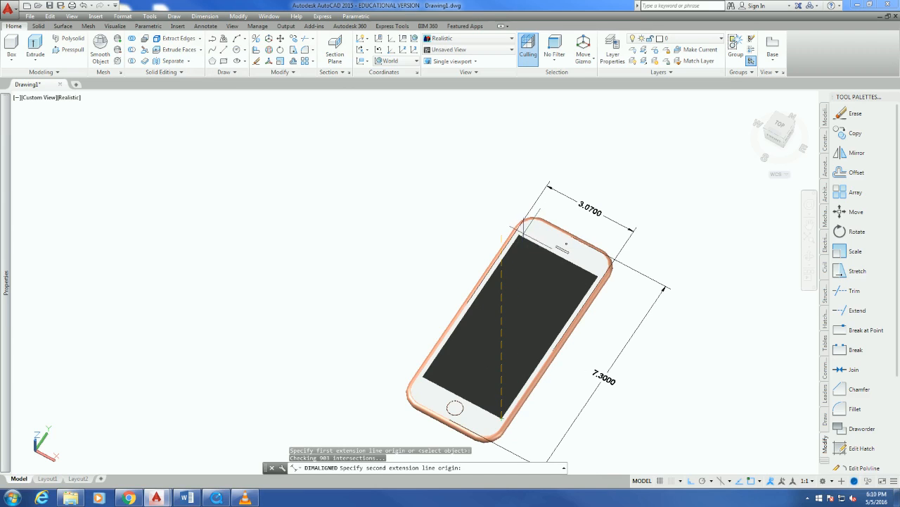
left_click(519, 234)
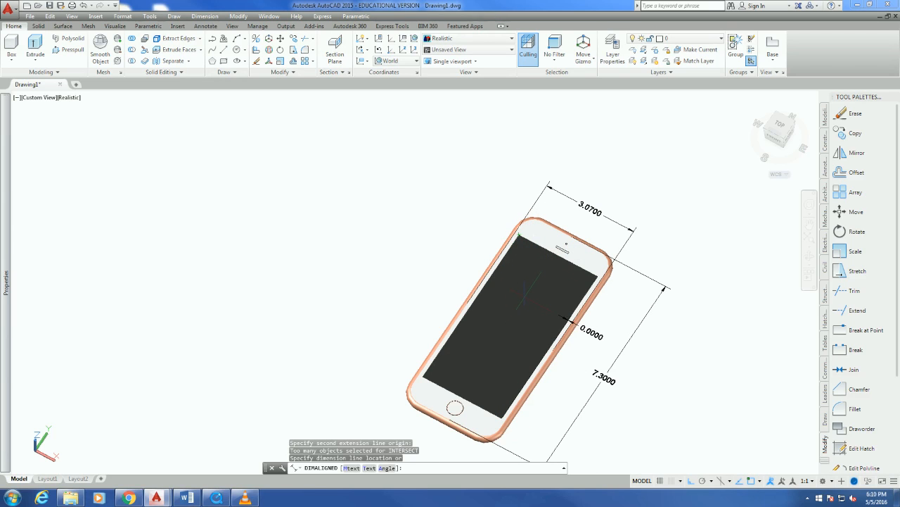
key("Escape")
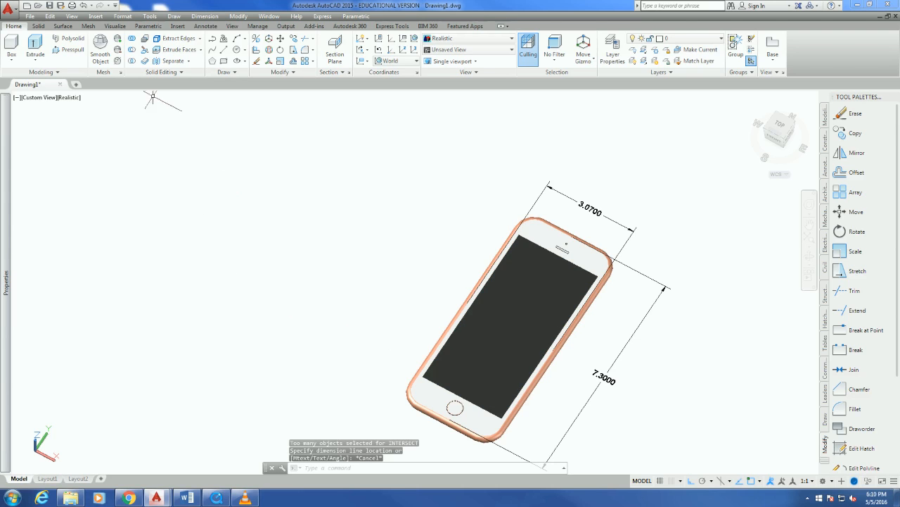
- Add an aligned dimension for the screen's diagonal between opposite corners with Ortho off, placed outside the phone's undimensioned long side
left_click(205, 16)
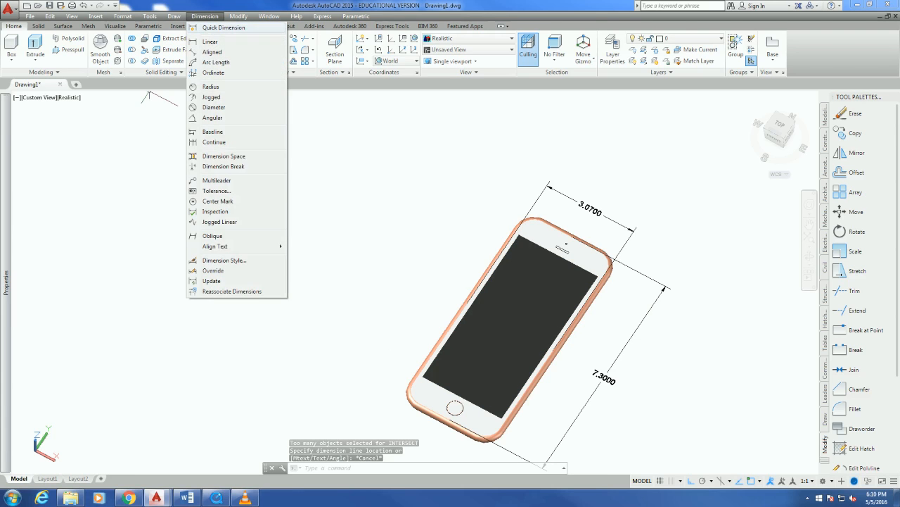
left_click(212, 52)
scroll(514, 211, "up", 5)
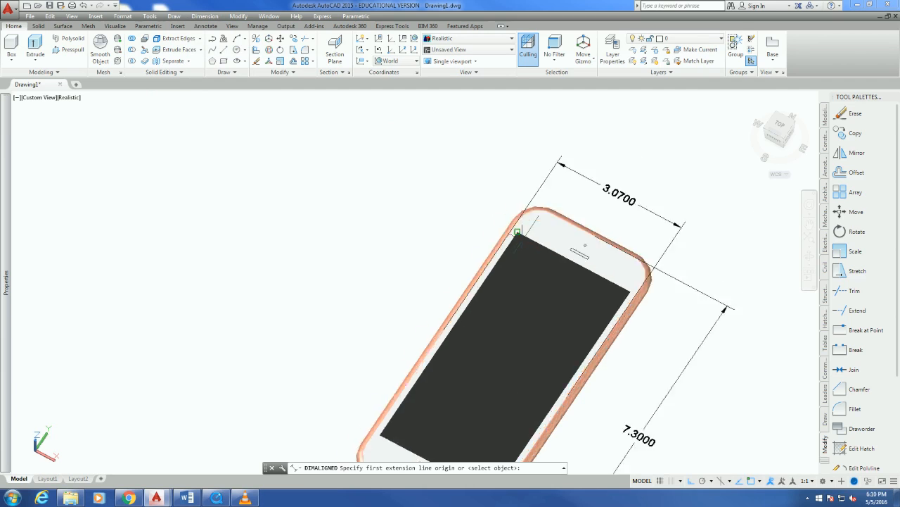
left_click(501, 204)
scroll(502, 204, "down", 5)
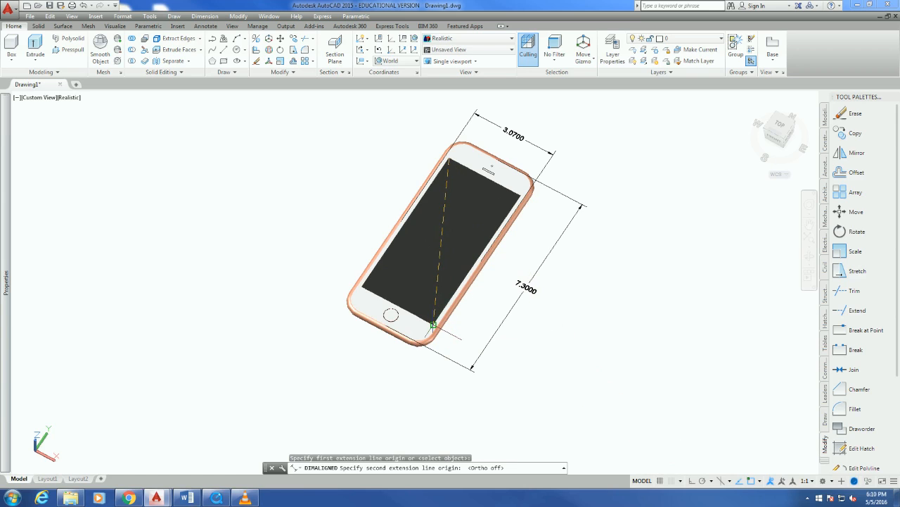
left_click(433, 325)
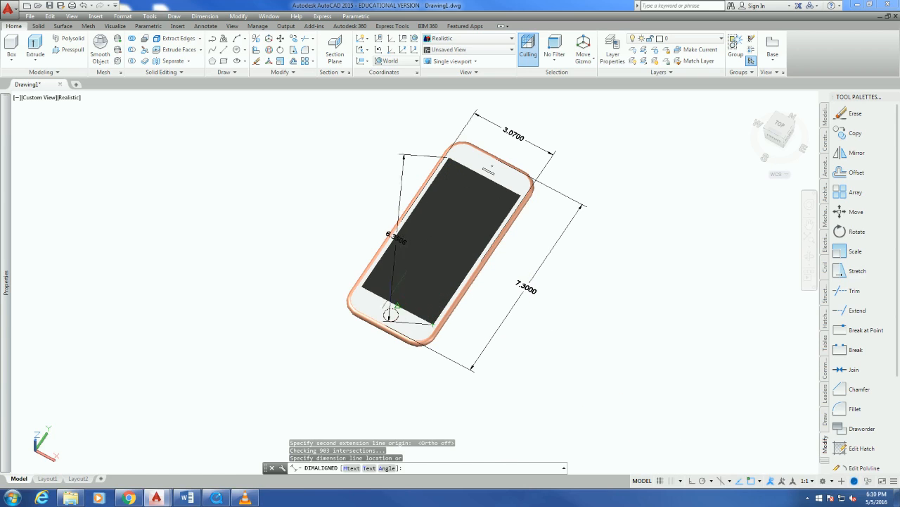
left_click(321, 270)
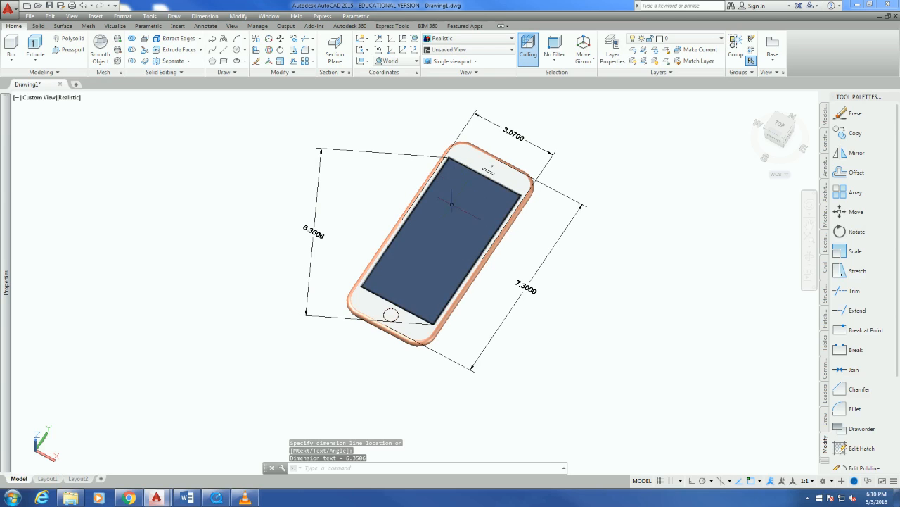
- Add a radius dimension to the home button circle, with its text placed just outside the phone's lower end
scroll(394, 267, "up", 1)
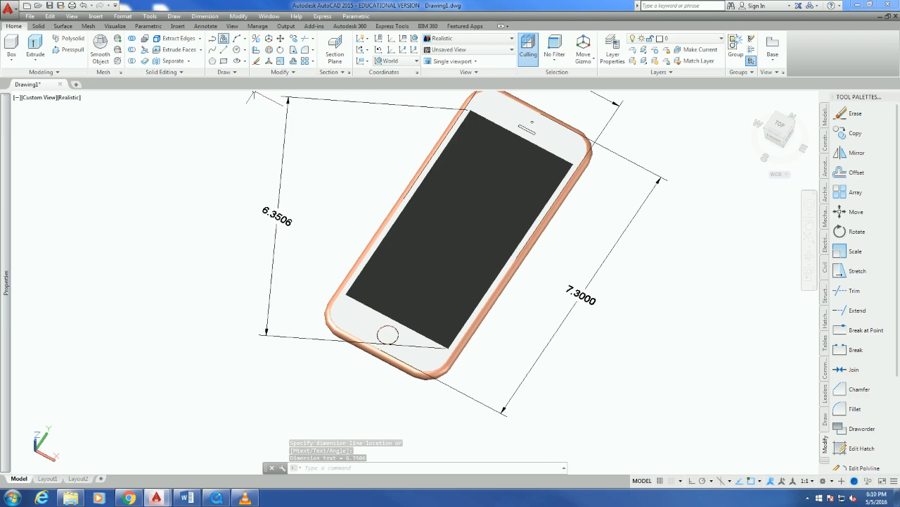
left_click(205, 16)
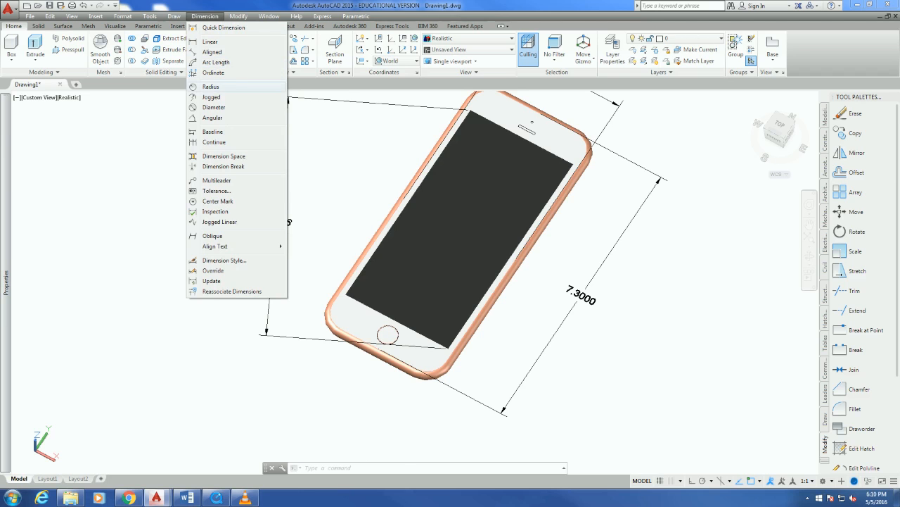
left_click(210, 86)
scroll(405, 310, "up", 2)
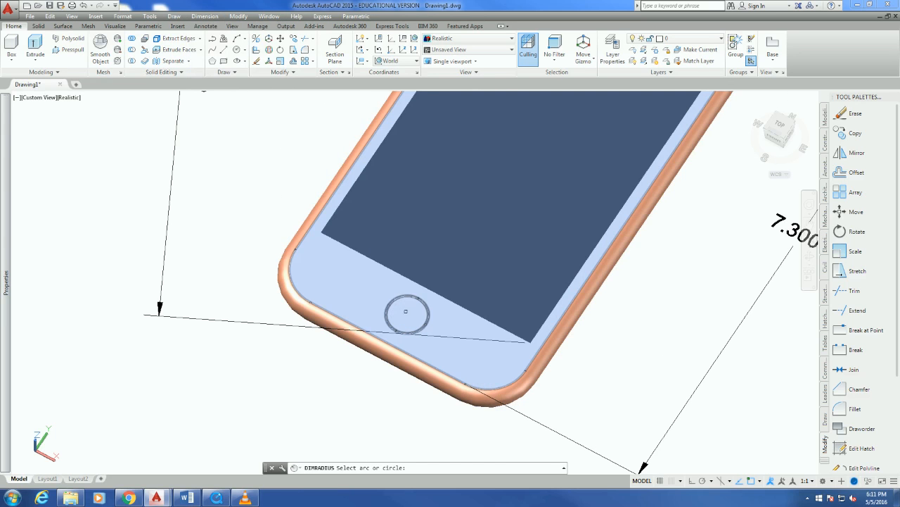
scroll(438, 340, "up", 3)
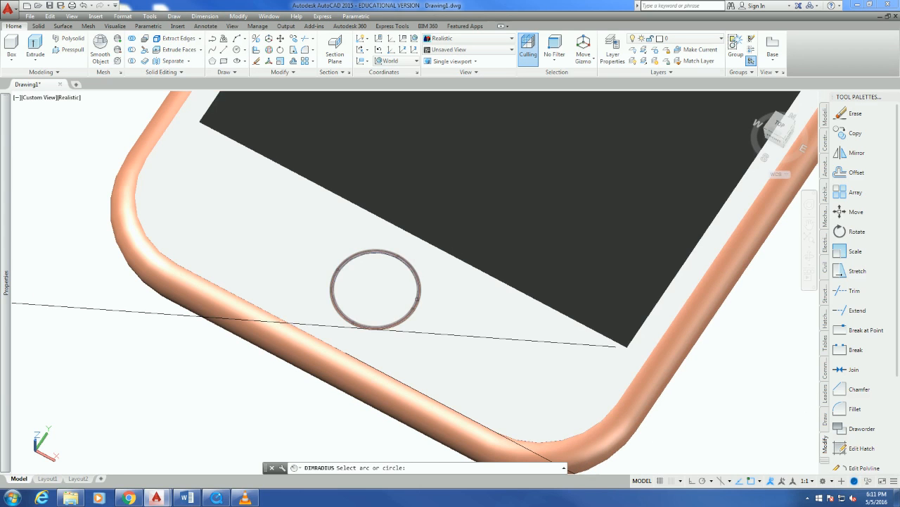
left_click(418, 297)
scroll(398, 336, "down", 5)
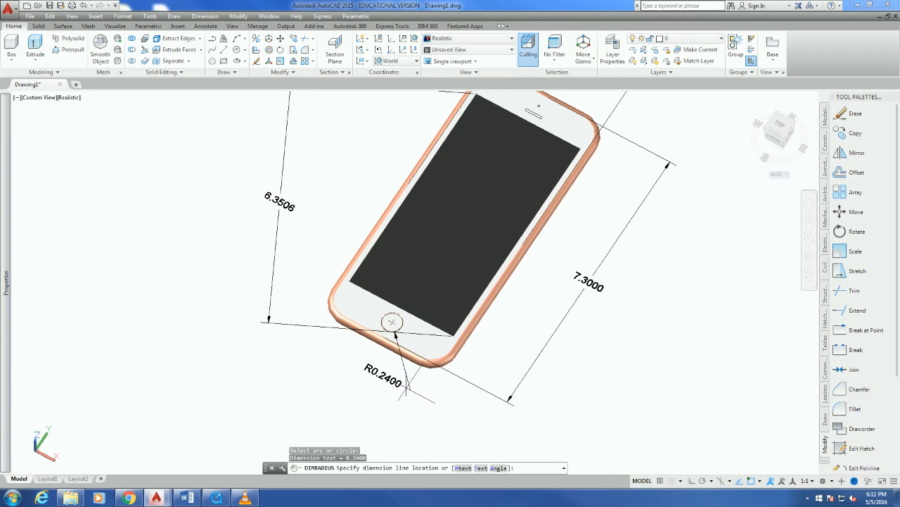
left_click(408, 386)
scroll(403, 413, "down", 3)
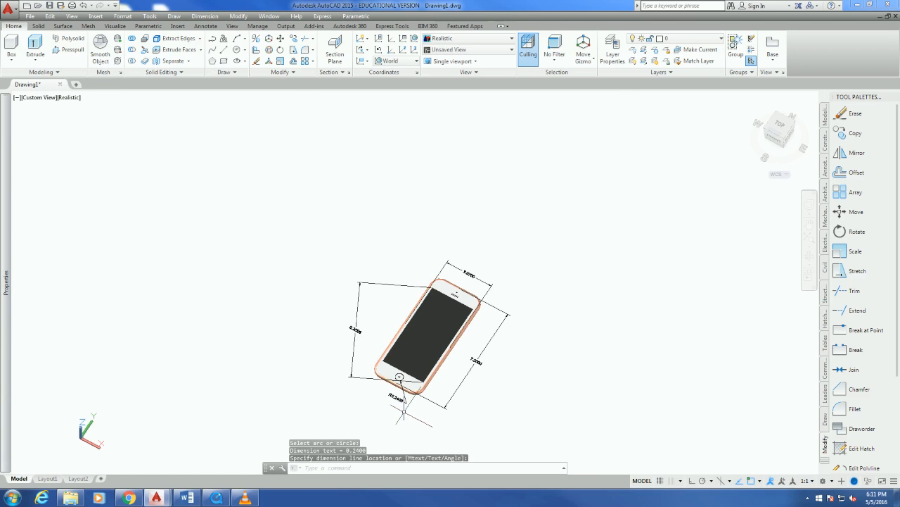
scroll(385, 370, "up", 3)
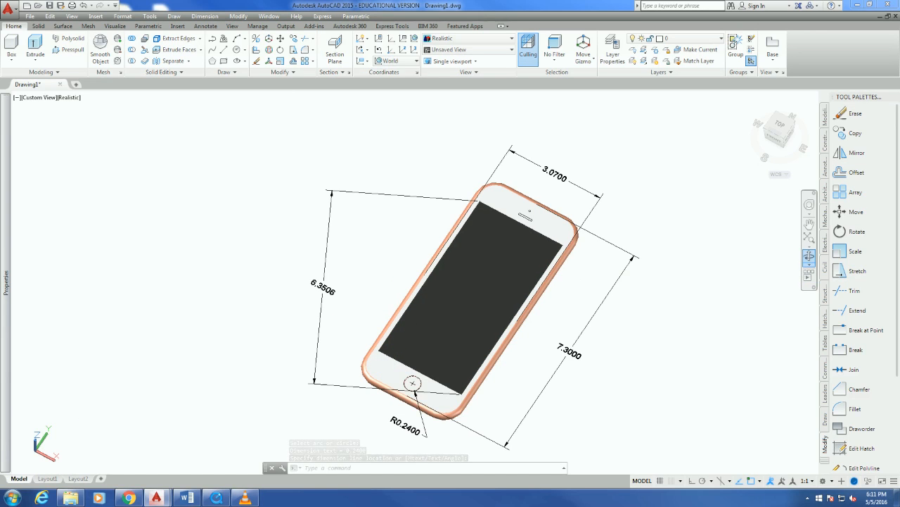
left_click(809, 256)
left_click_drag(478, 309, 522, 339)
right_click(635, 197)
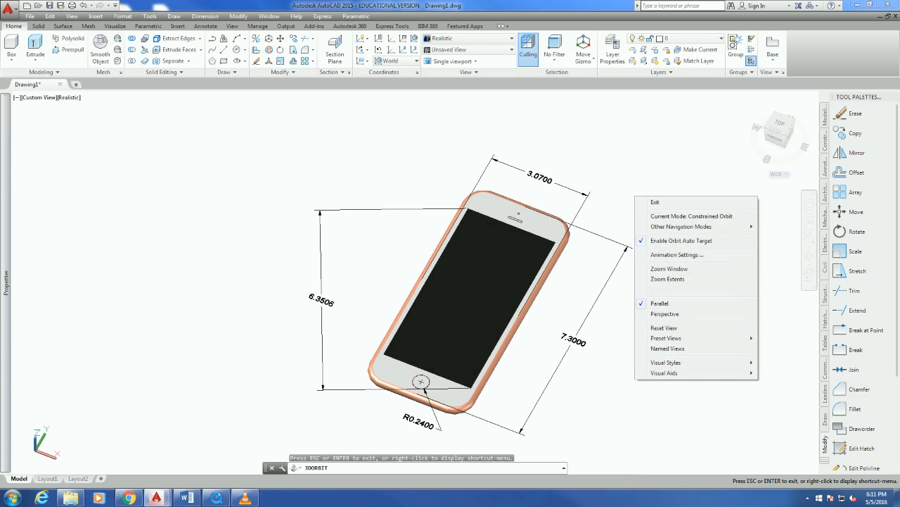
left_click(655, 202)
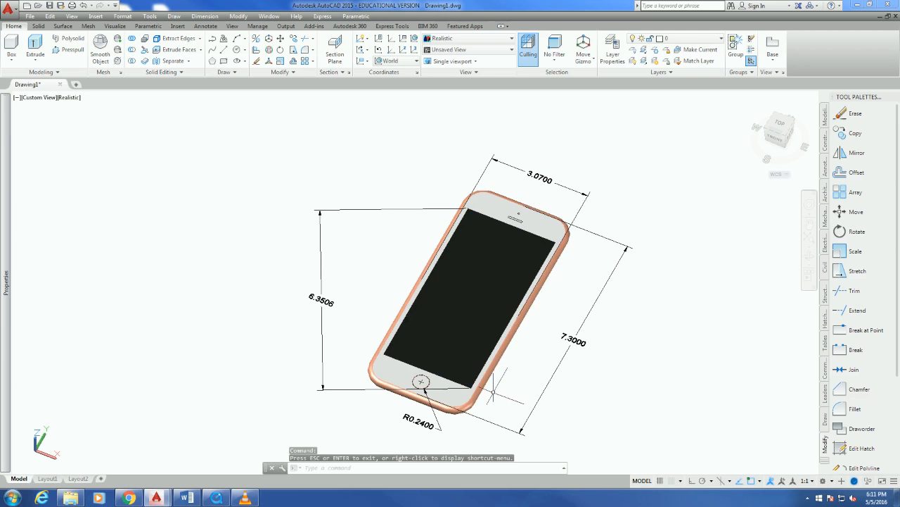